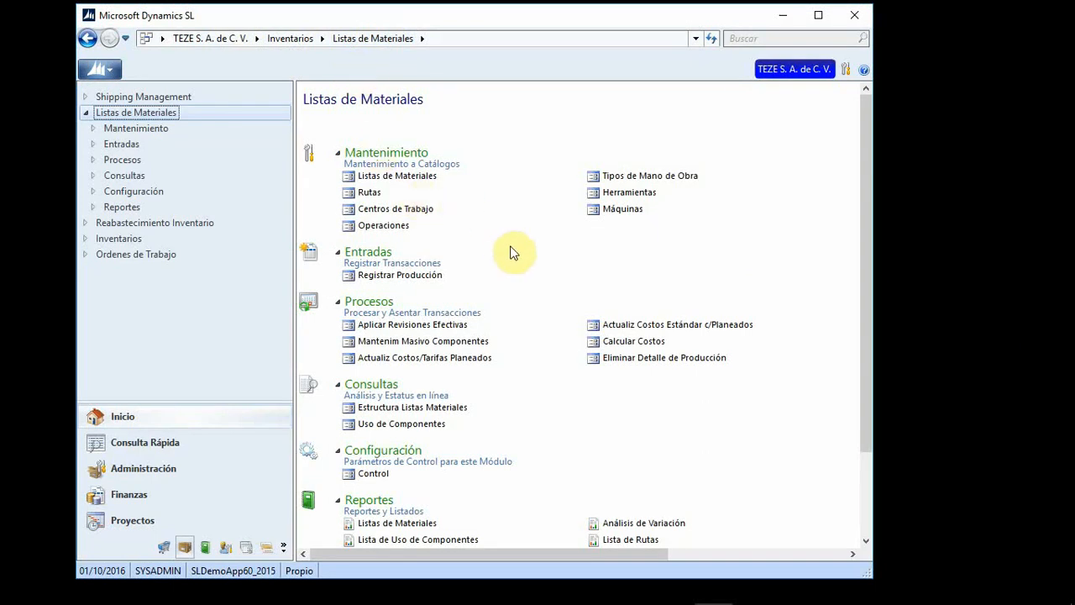
Step: Open the Control de Listas Materiales settings, showing main warehouse 200 and last reference 000010
{"action": "left_click", "coordinate": [373, 476]}
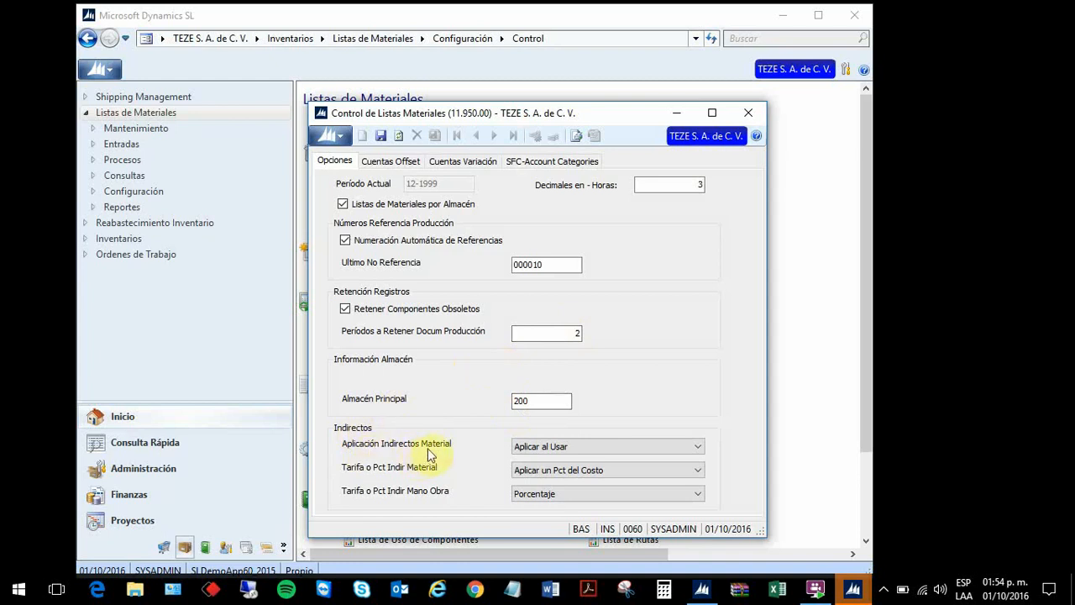
{"action": "left_click", "coordinate": [698, 447]}
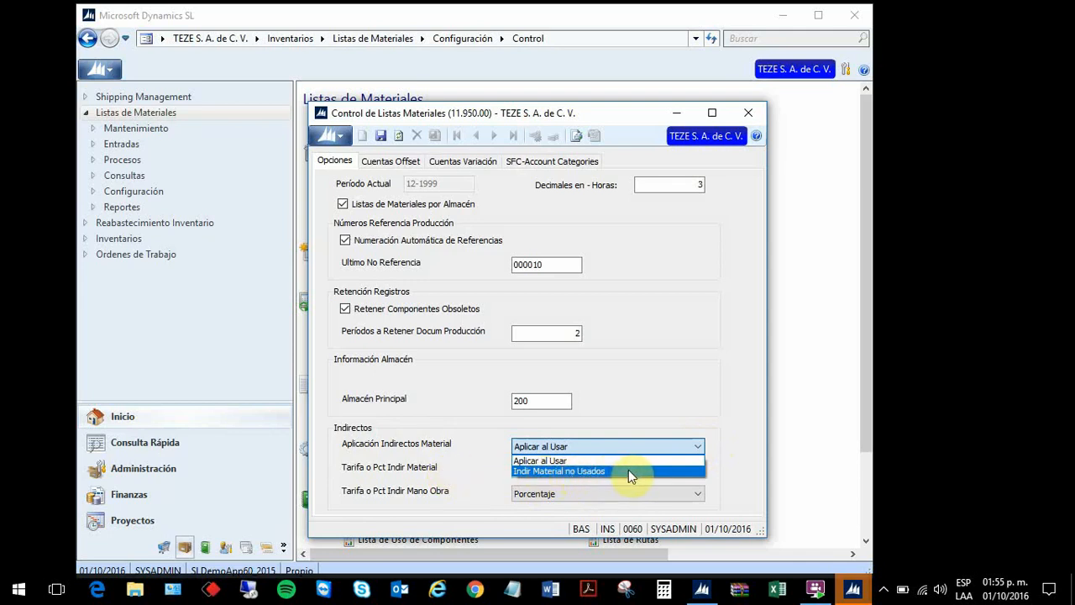
{"action": "left_click", "coordinate": [626, 444]}
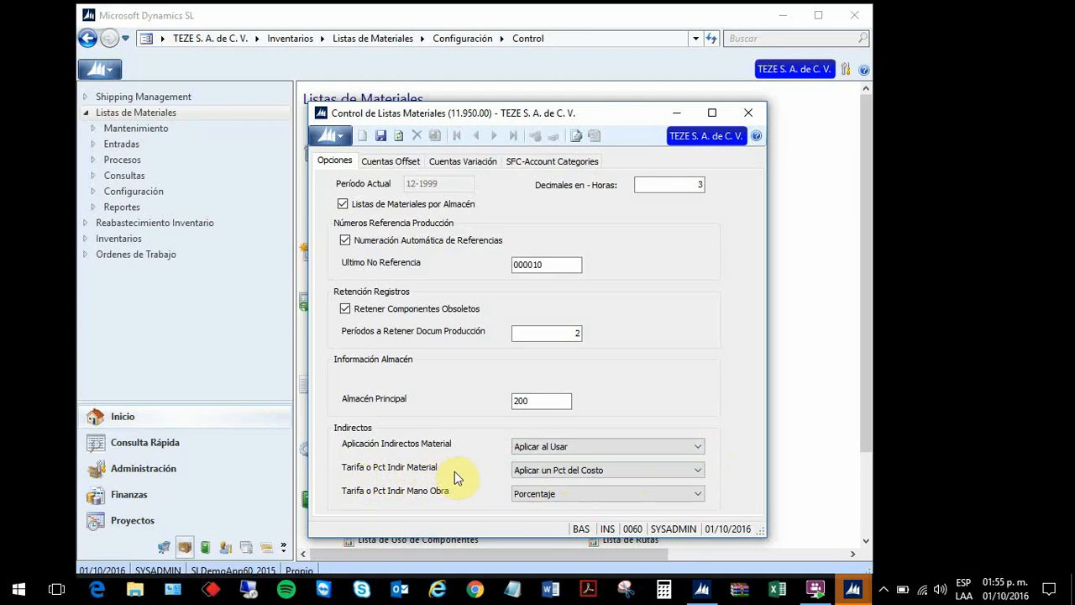
{"action": "left_click", "coordinate": [698, 471]}
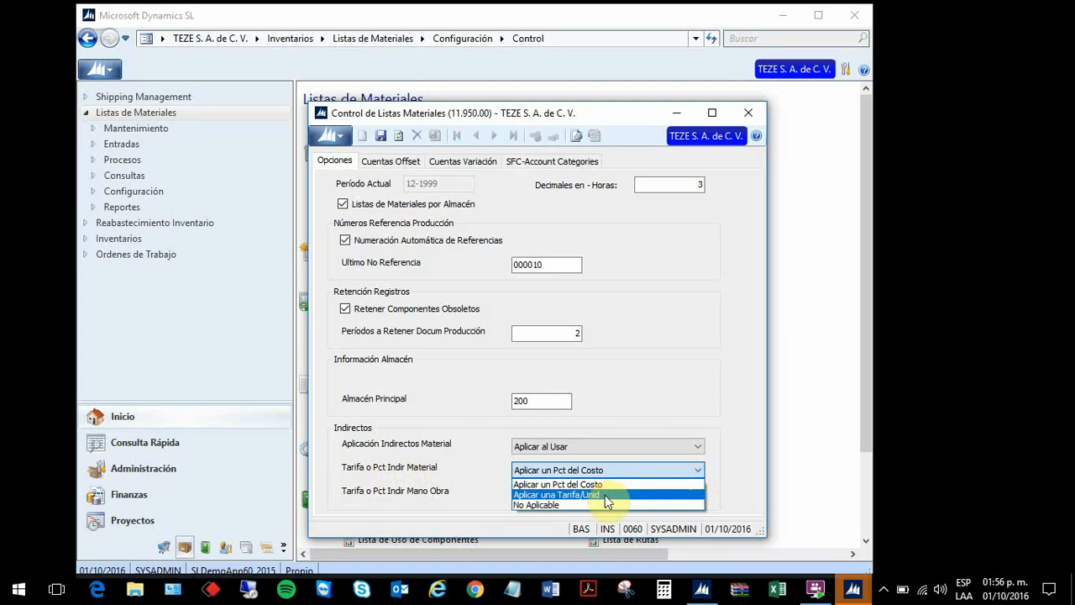
{"action": "left_click", "coordinate": [698, 470]}
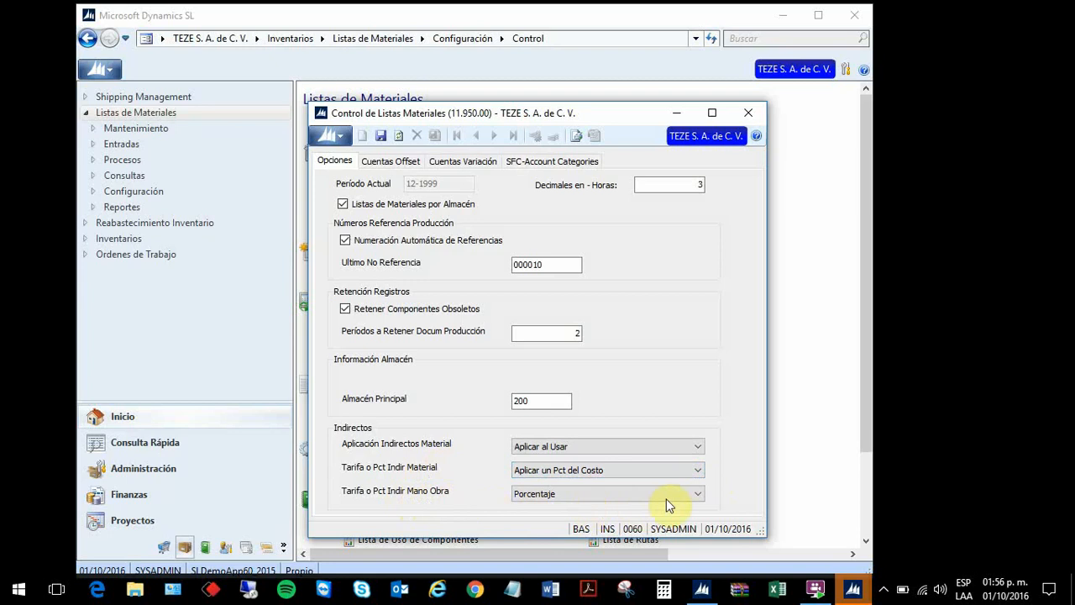
{"action": "left_click", "coordinate": [699, 495]}
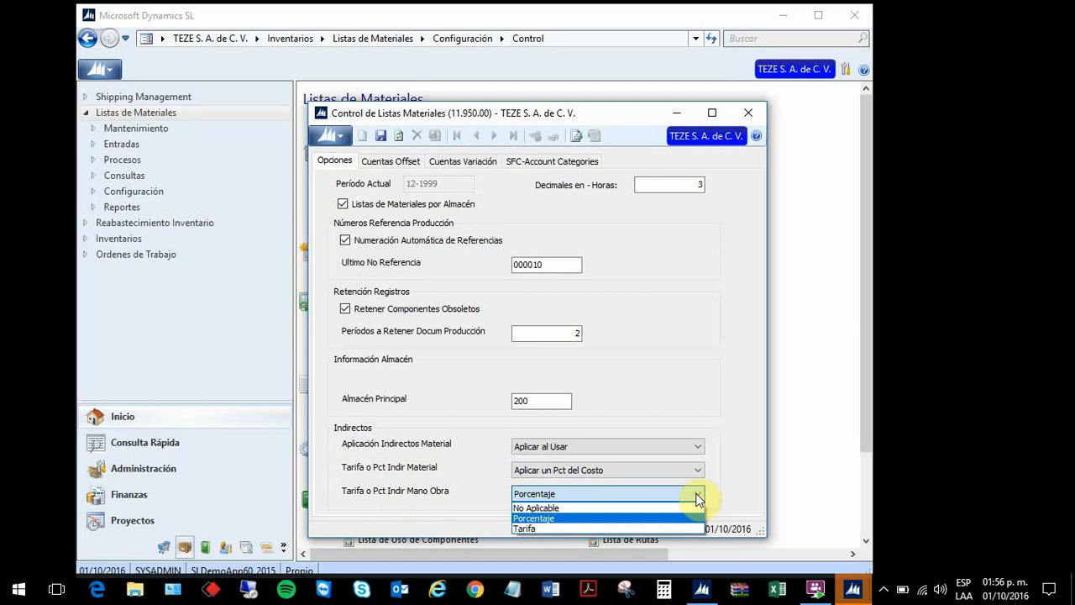
{"action": "left_click", "coordinate": [696, 498]}
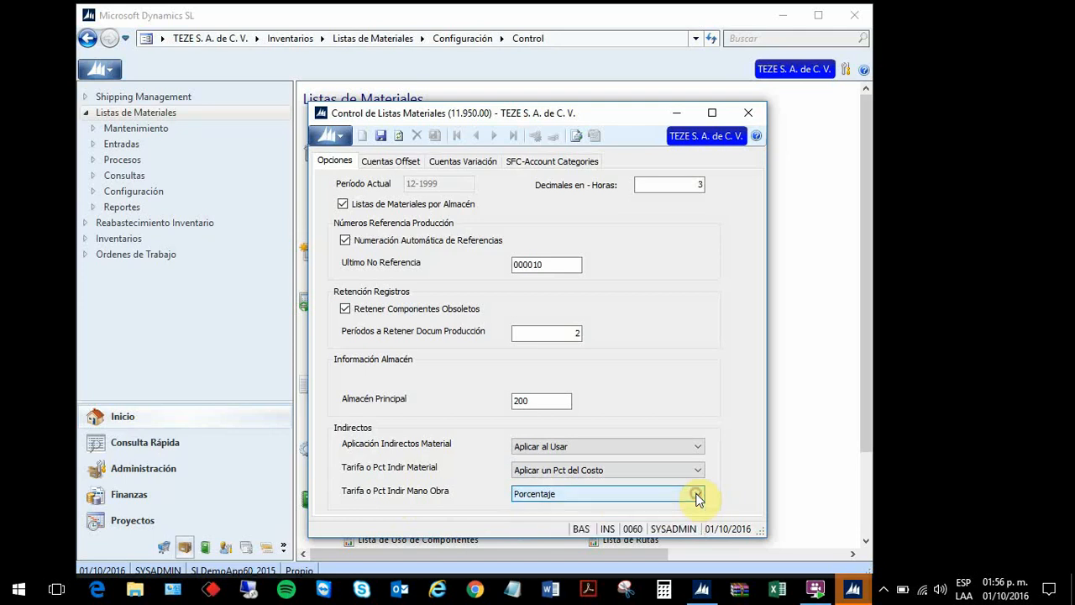
Step: Display the Cuentas Offset tab listing offset accounts 4210, 5110, 5130, 4230, 5120 and 4240
{"action": "left_click", "coordinate": [389, 162]}
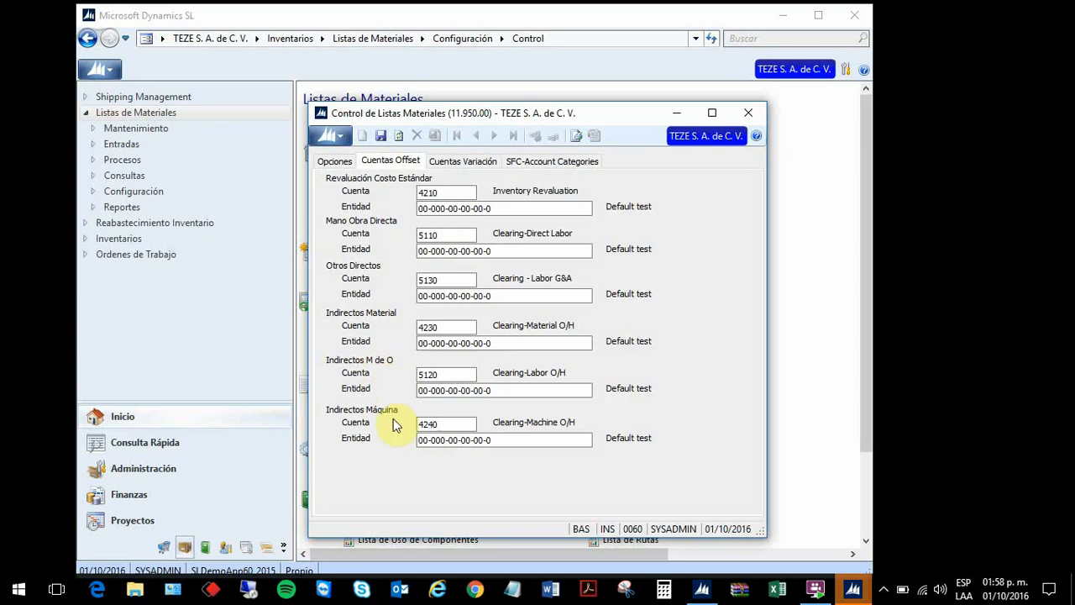
Step: Review variance accounts 4300–4350 and recalculation account 2760, checking the Otros Directos fields
{"action": "left_click", "coordinate": [477, 168]}
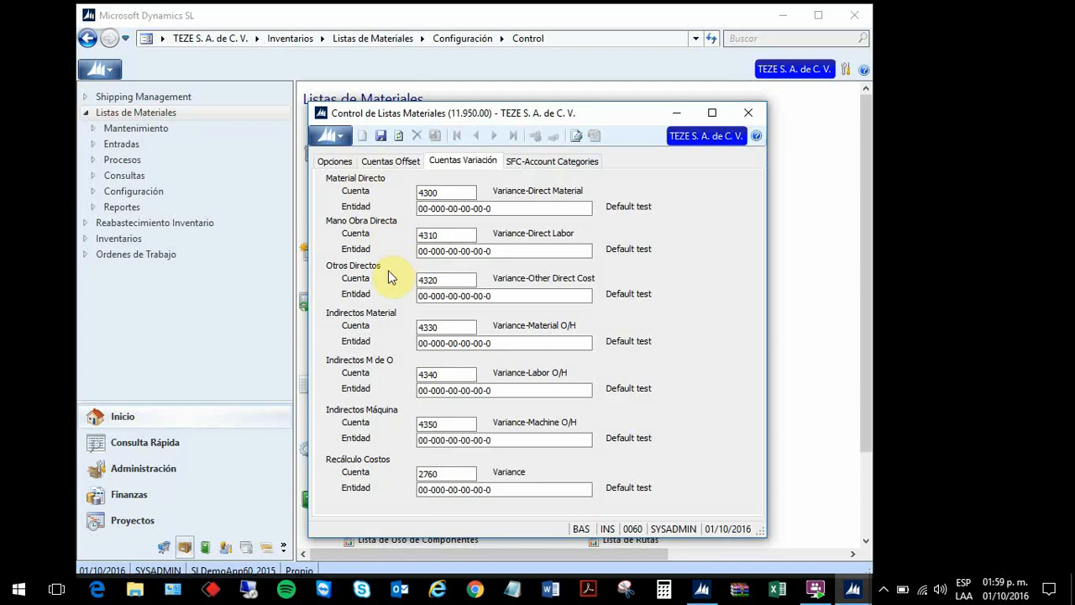
{"action": "left_click", "coordinate": [438, 280]}
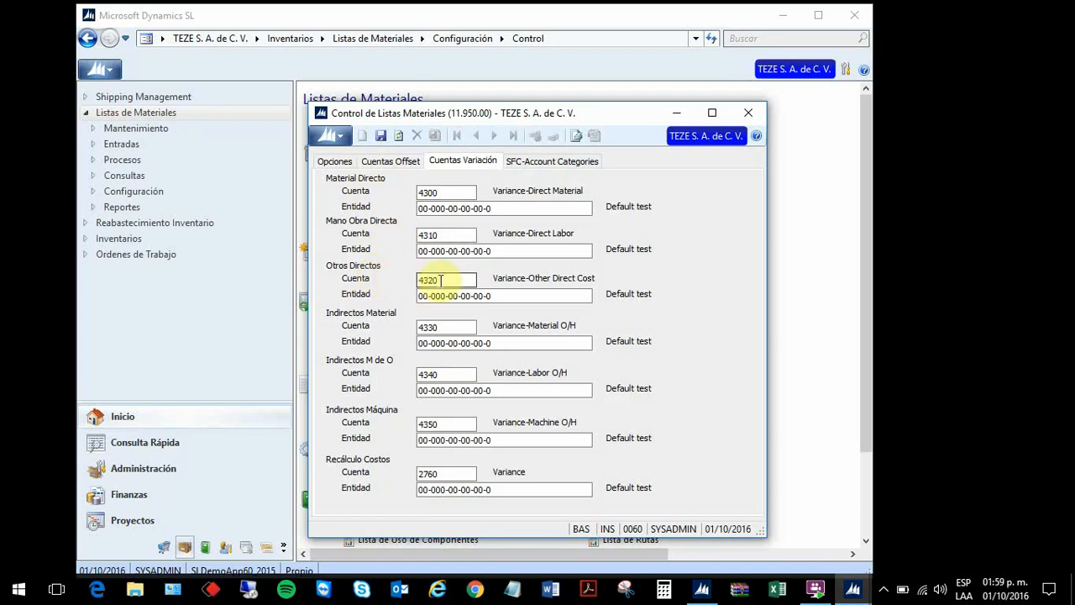
{"action": "left_click", "coordinate": [452, 298]}
{"action": "left_click", "coordinate": [497, 299]}
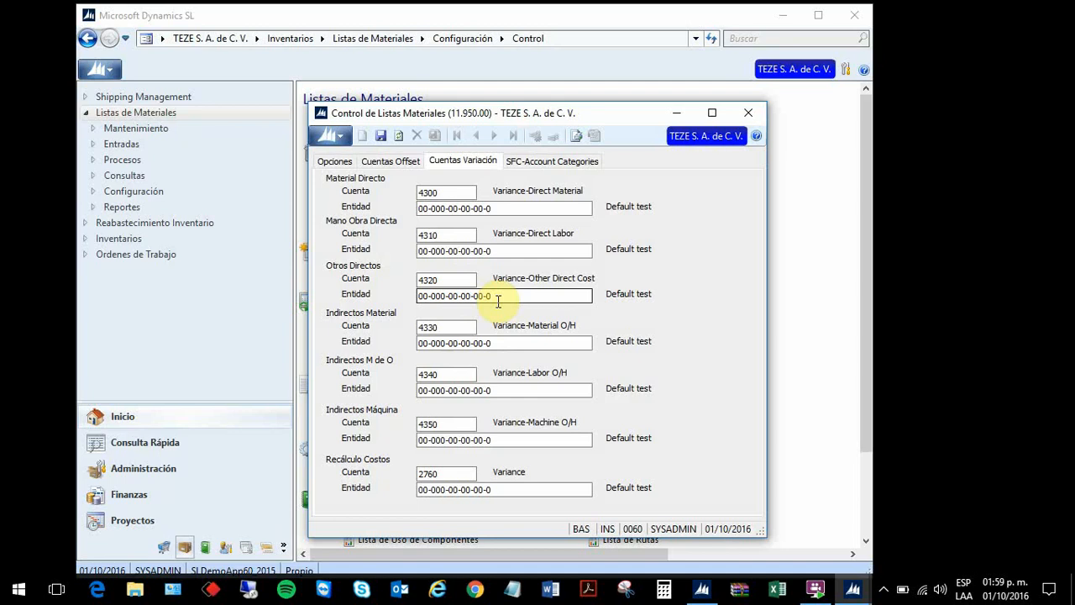
{"action": "key", "text": "Tab"}
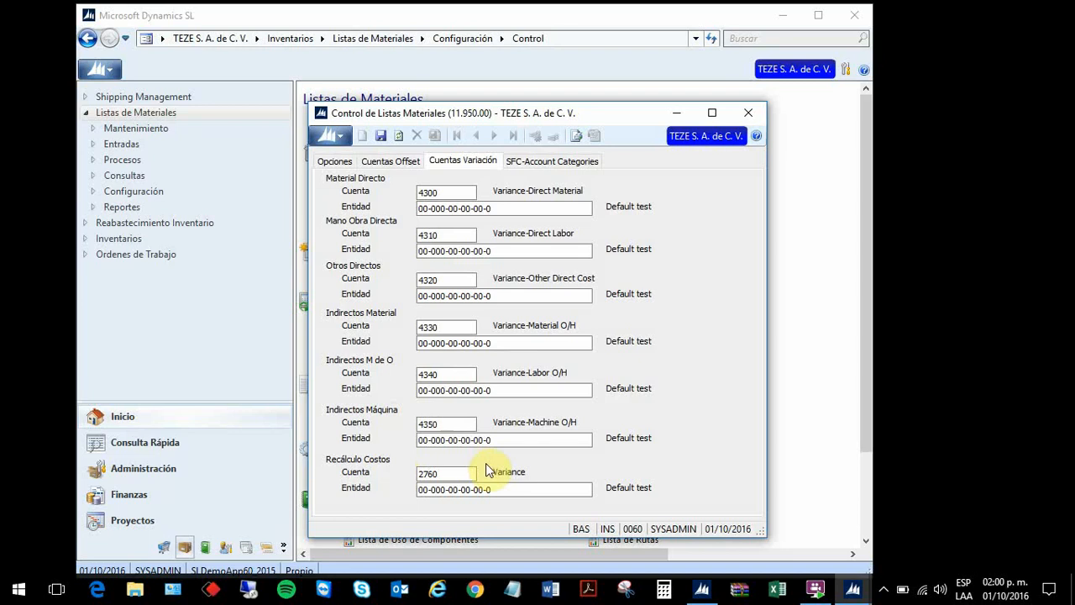
{"action": "left_click", "coordinate": [561, 166]}
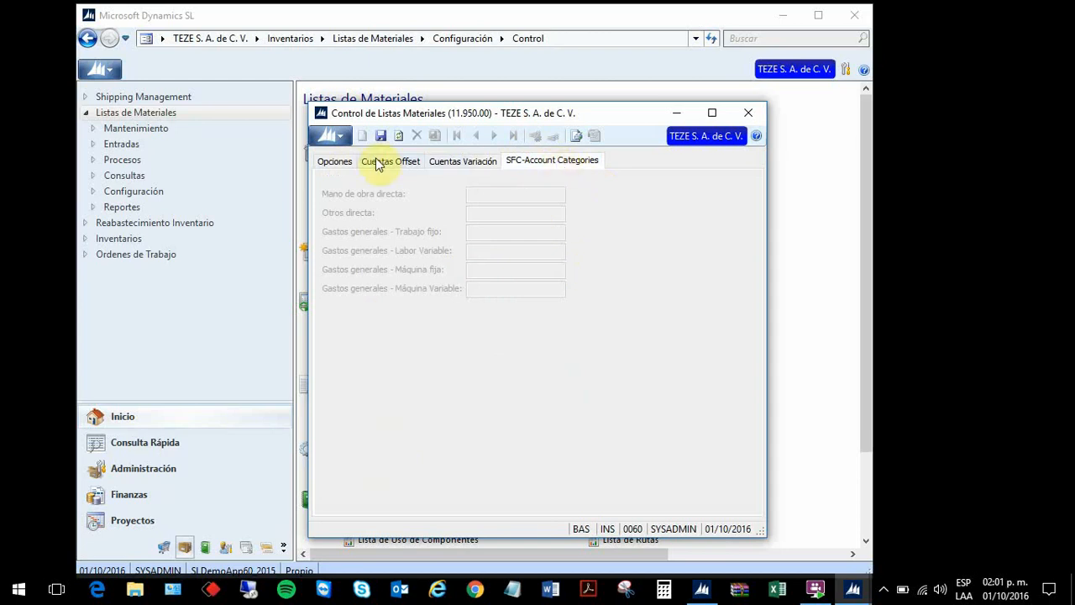
Step: Save the BOM control settings from the Opciones tab and close the control window
{"action": "left_click", "coordinate": [335, 161]}
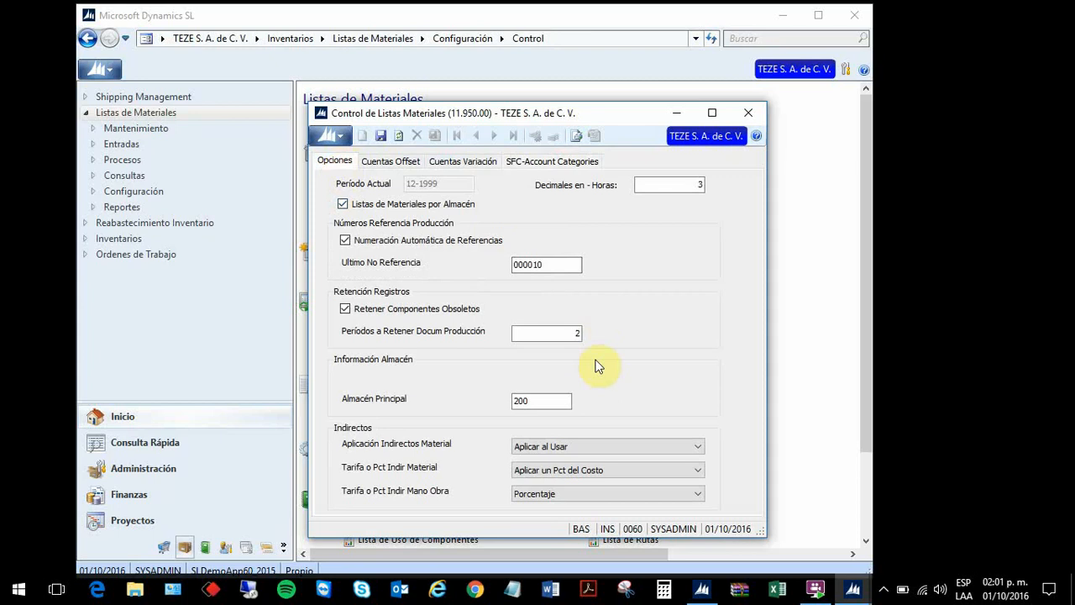
{"action": "left_click", "coordinate": [385, 141]}
{"action": "left_click", "coordinate": [759, 119]}
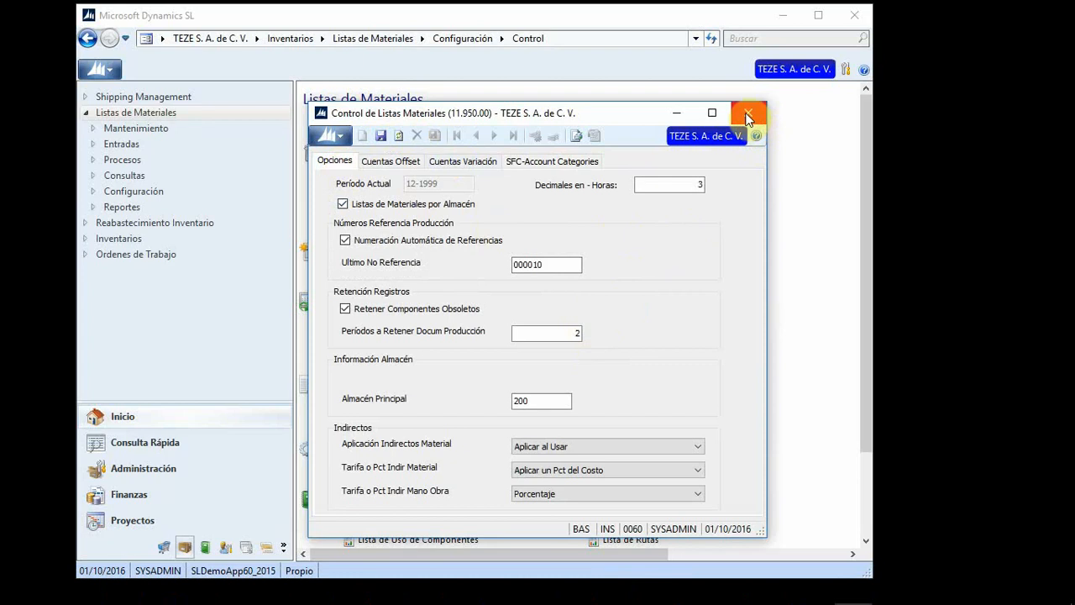
{"action": "left_click", "coordinate": [748, 118]}
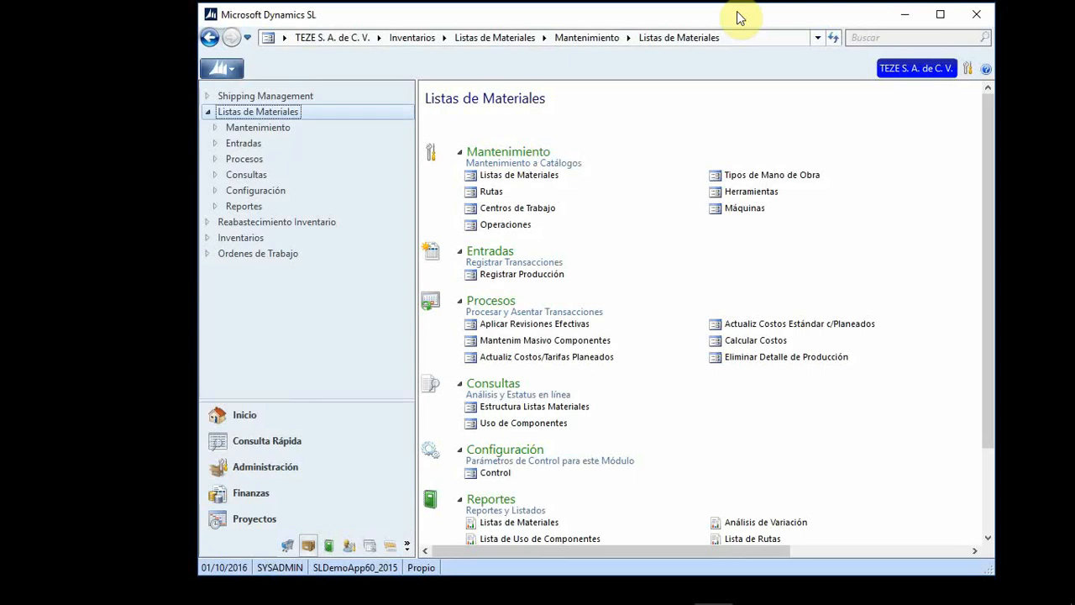
Step: Open the Listas de Materiales (11.250.00) maintenance screen from Mantenimiento
{"action": "left_click", "coordinate": [509, 177]}
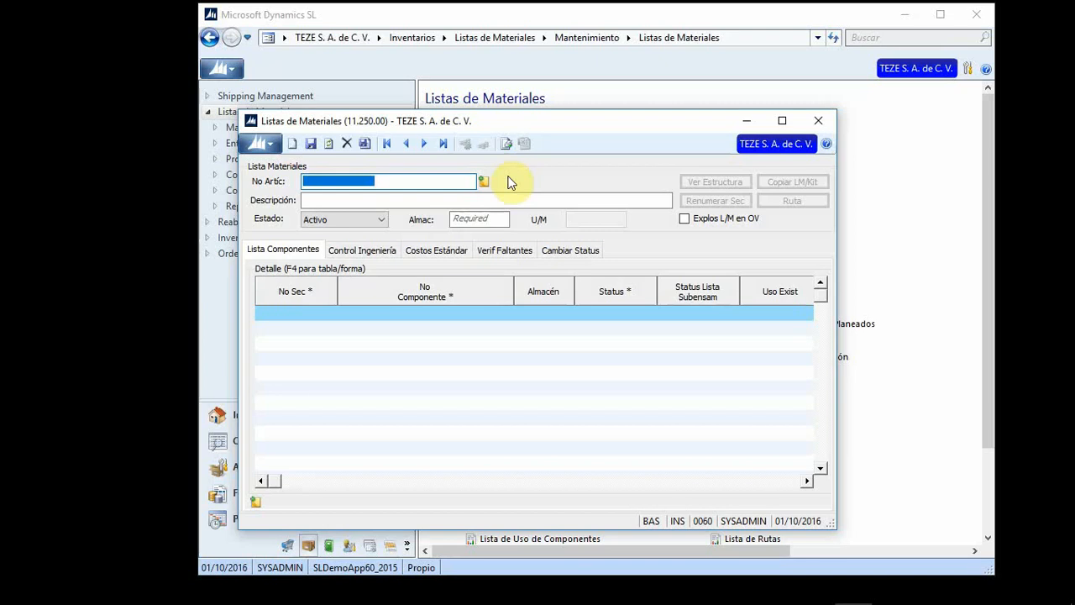
Step: Place the cursor in the No Artíc field of the blank bill of materials screen
{"action": "left_click", "coordinate": [436, 179]}
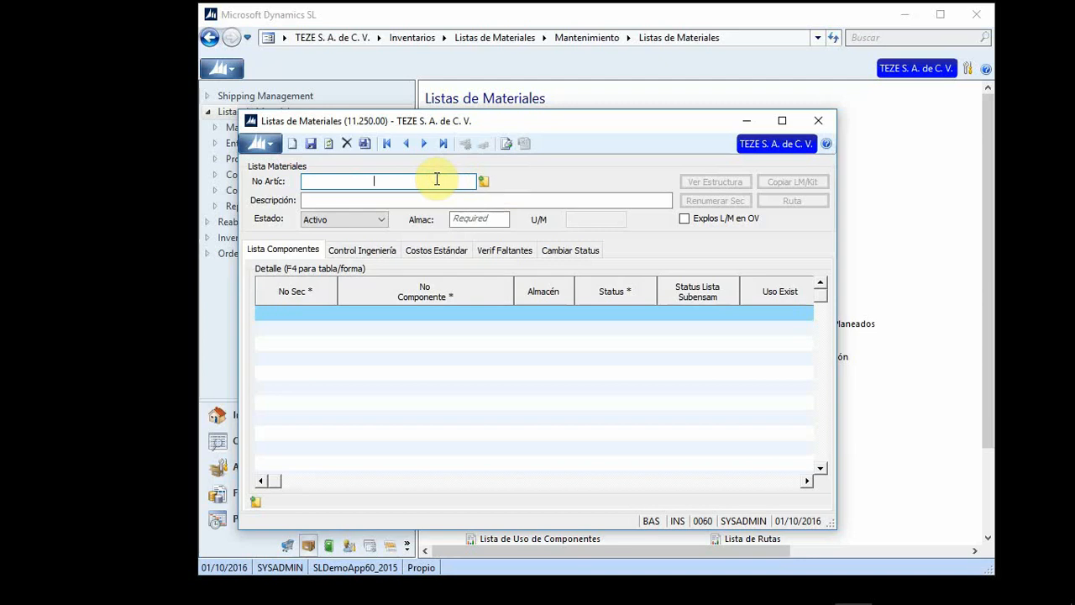
Step: Look up items sorted by type and load CAFE (Cafe Gourmet) as the bill's item
{"action": "key", "text": "F3"}
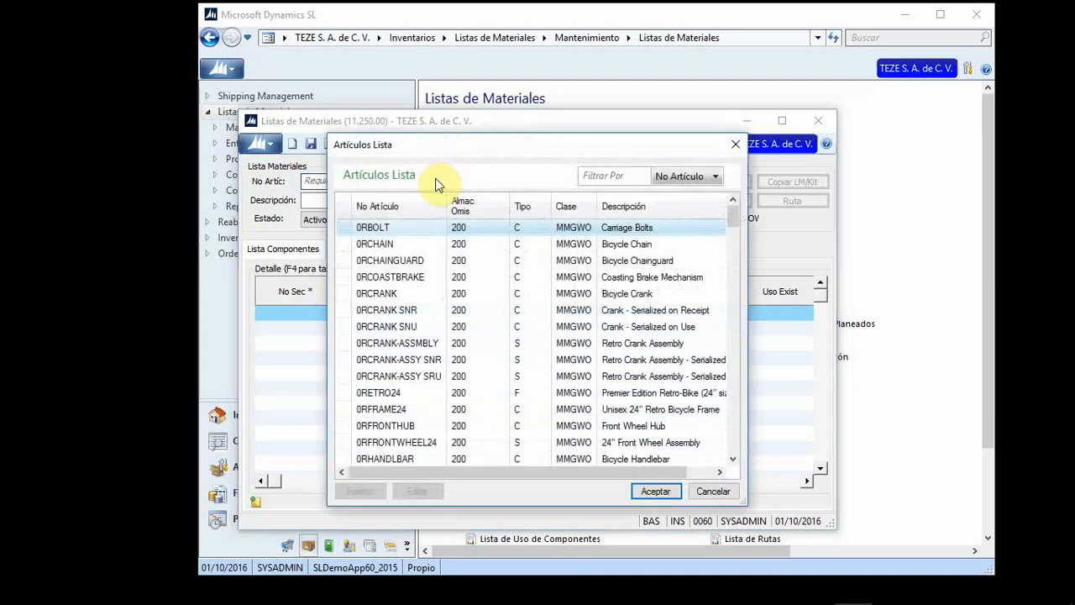
{"action": "left_click", "coordinate": [543, 209]}
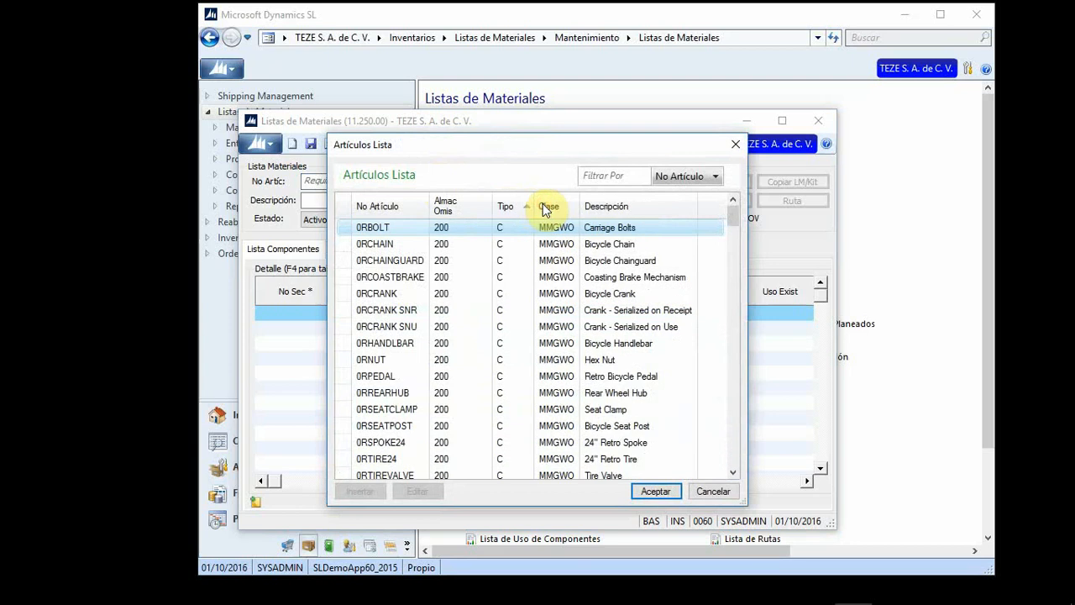
{"action": "left_click", "coordinate": [515, 218]}
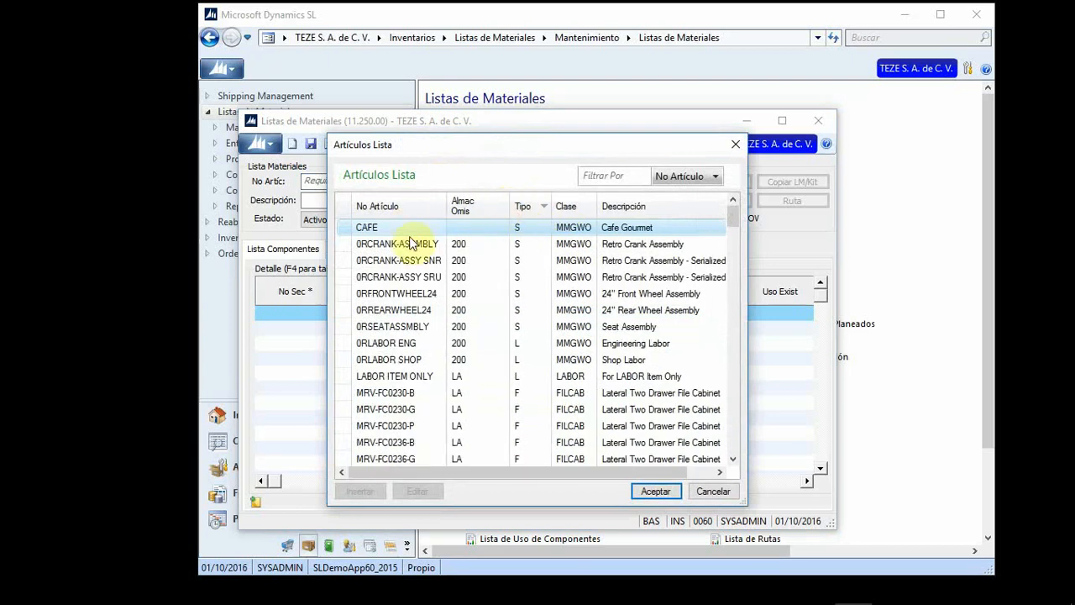
{"action": "double_click", "coordinate": [397, 228]}
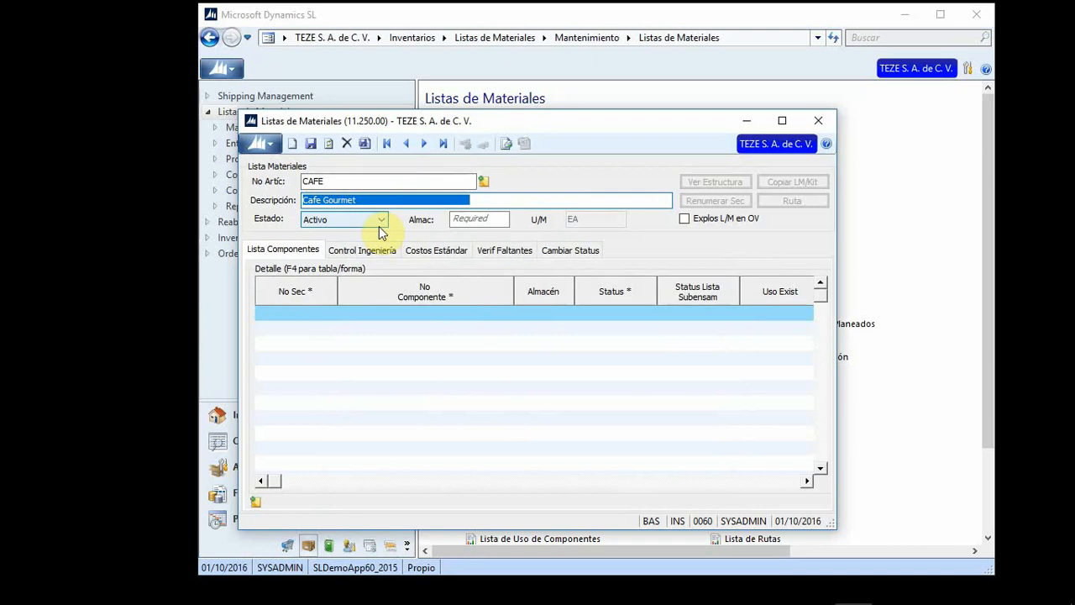
Step: Show the CAFE bill's Estado choices: Activo, Planeado and Obsoleto
{"action": "left_click", "coordinate": [382, 222]}
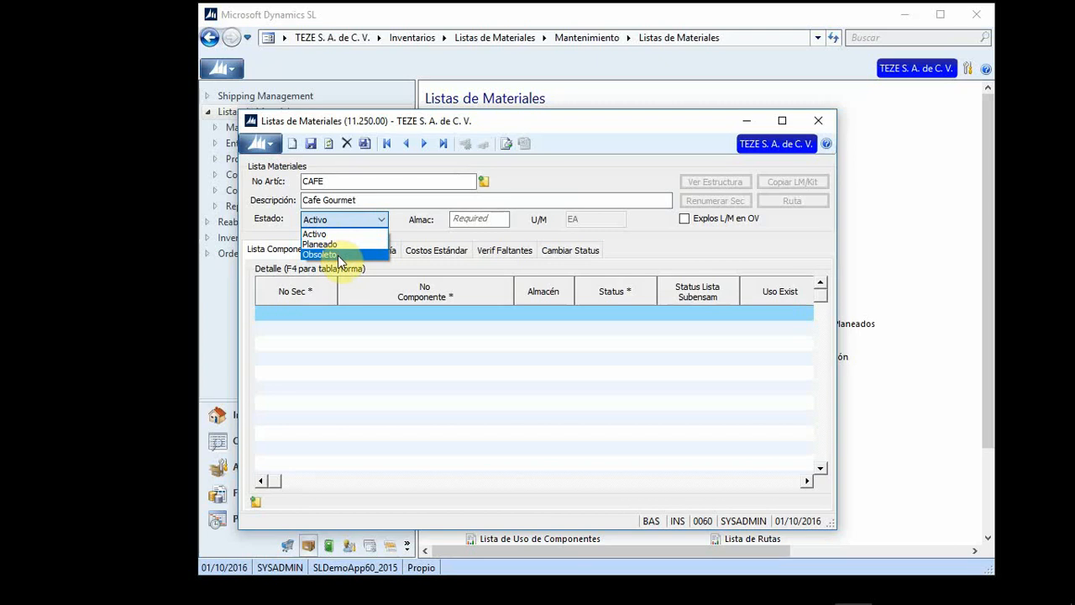
Step: Keep Estado Activo and enter warehouse 200, loading components 0RCRANK, 0RPEDAL, 0RNUT and 0RBOLT
{"action": "left_click", "coordinate": [489, 220]}
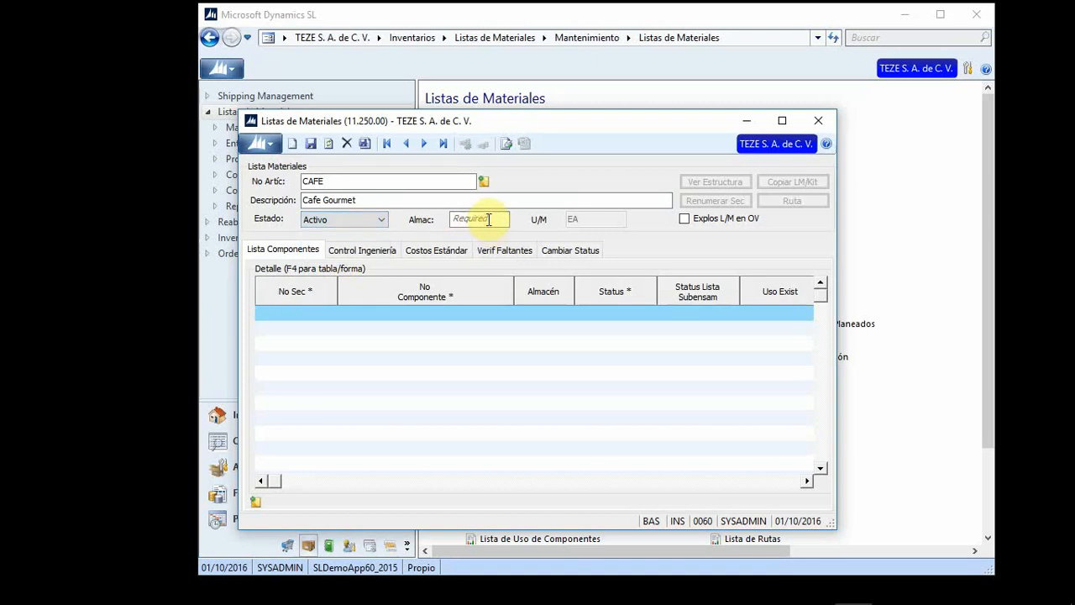
{"action": "left_click", "coordinate": [489, 221]}
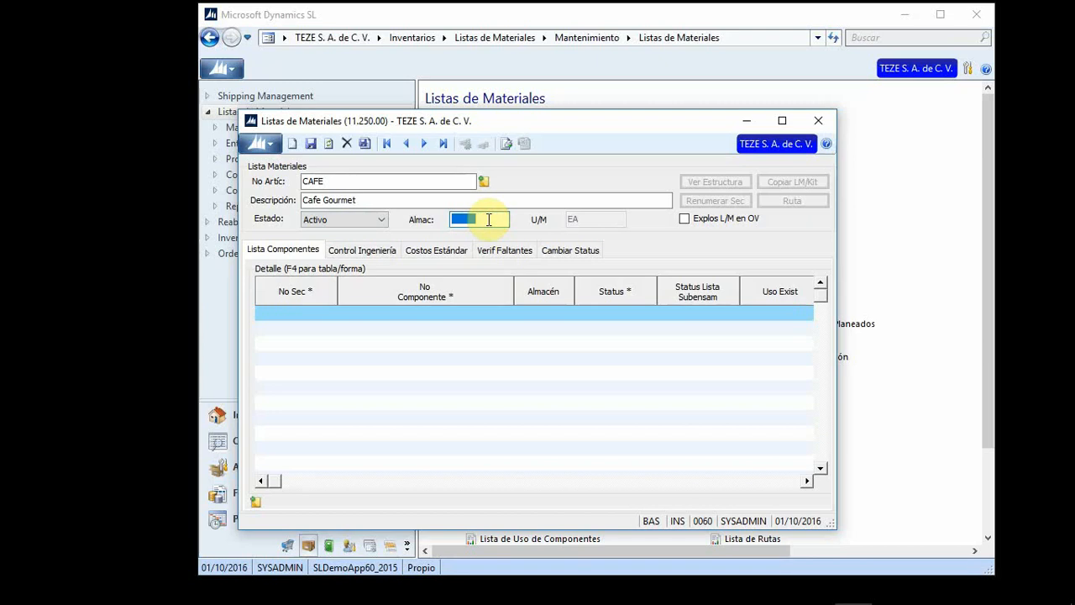
{"action": "type", "text": "200"}
{"action": "key", "text": "Tab"}
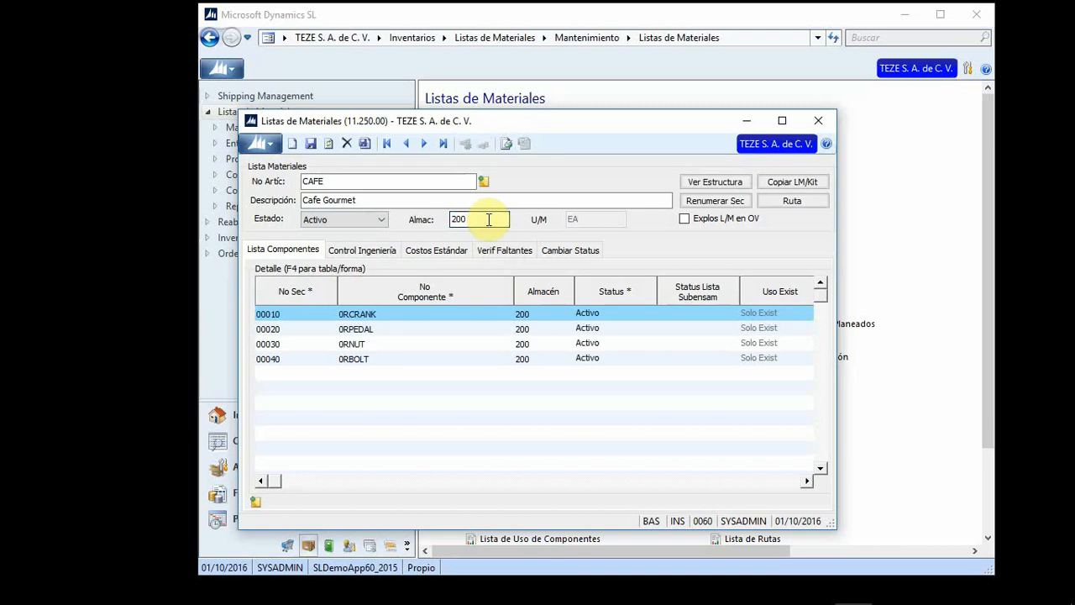
{"action": "left_click", "coordinate": [721, 185]}
{"action": "left_click", "coordinate": [721, 188]}
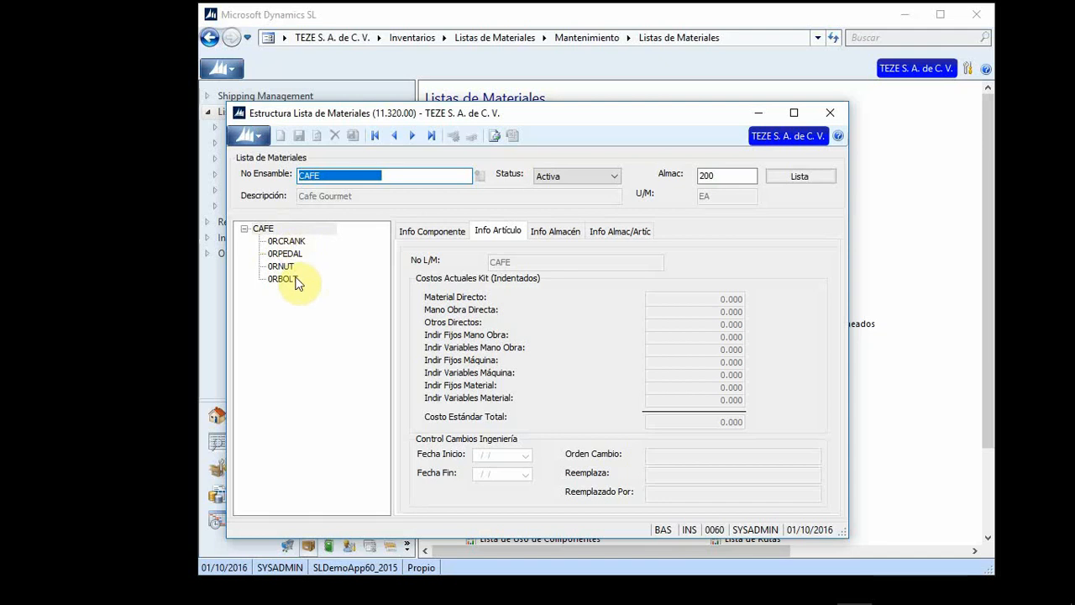
{"action": "left_click", "coordinate": [832, 114]}
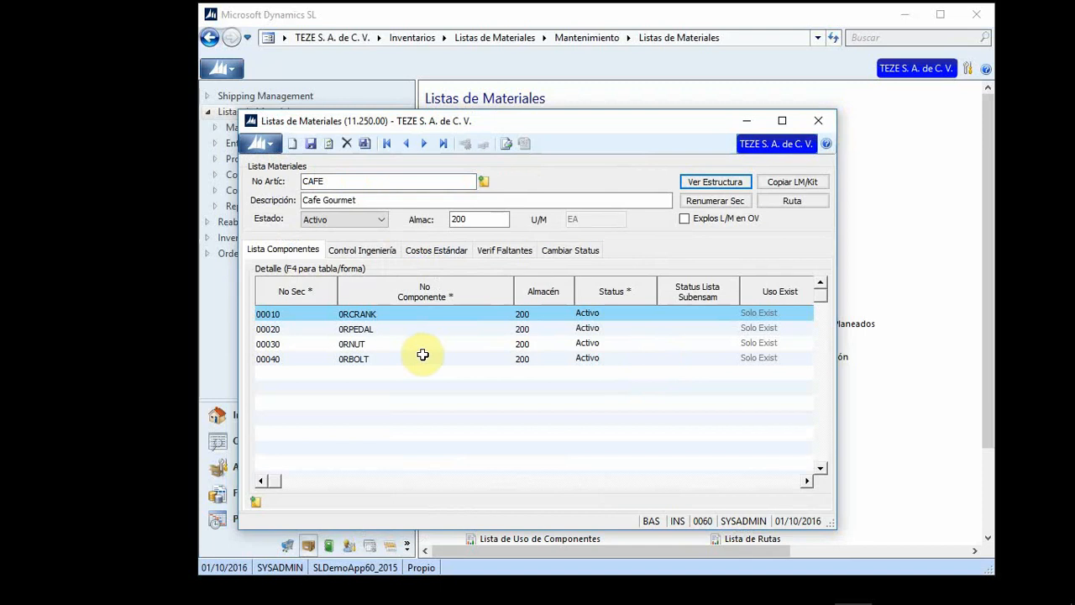
{"action": "left_click", "coordinate": [280, 256]}
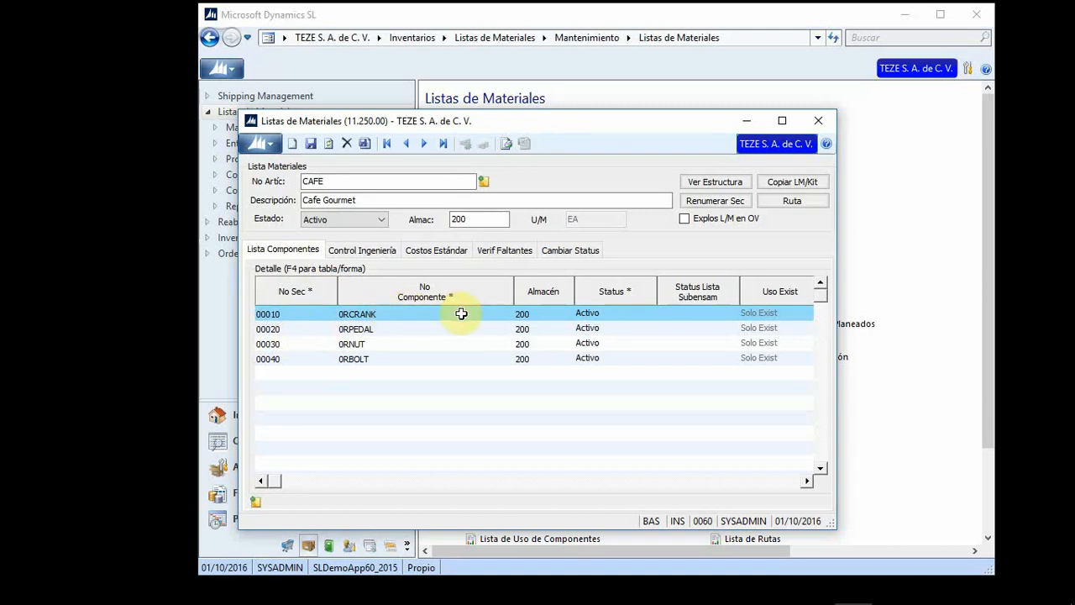
{"action": "left_click", "coordinate": [548, 316]}
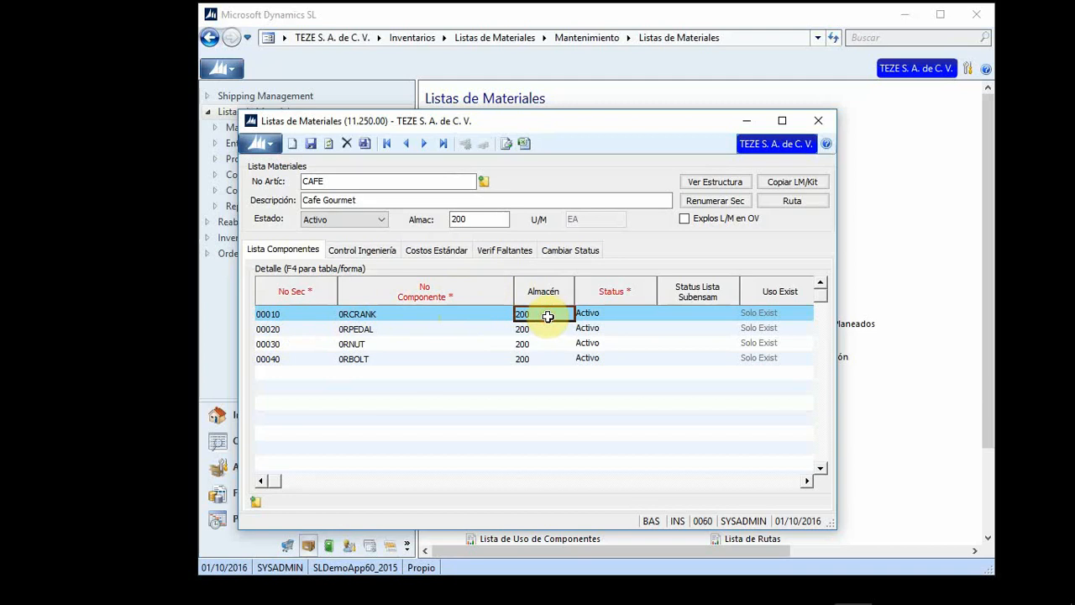
{"action": "left_click", "coordinate": [613, 315]}
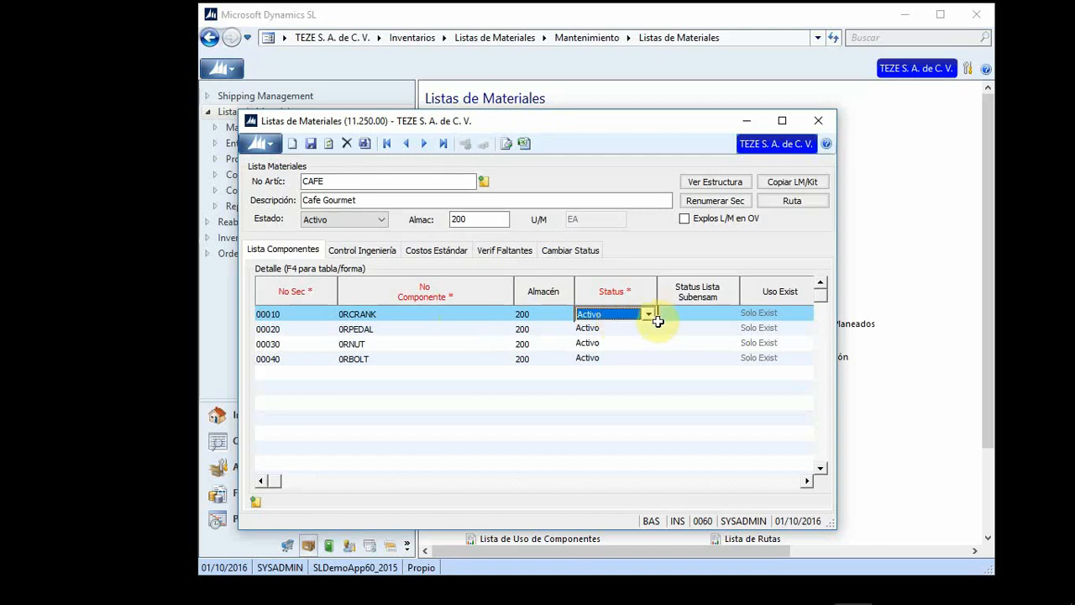
{"action": "left_click", "coordinate": [645, 315]}
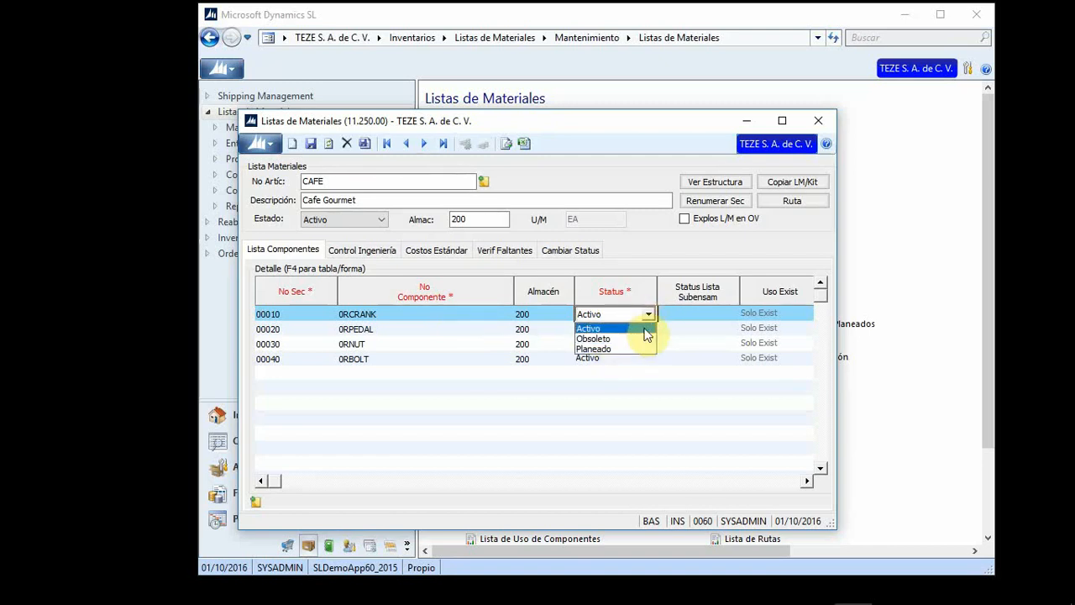
{"action": "left_click", "coordinate": [649, 314]}
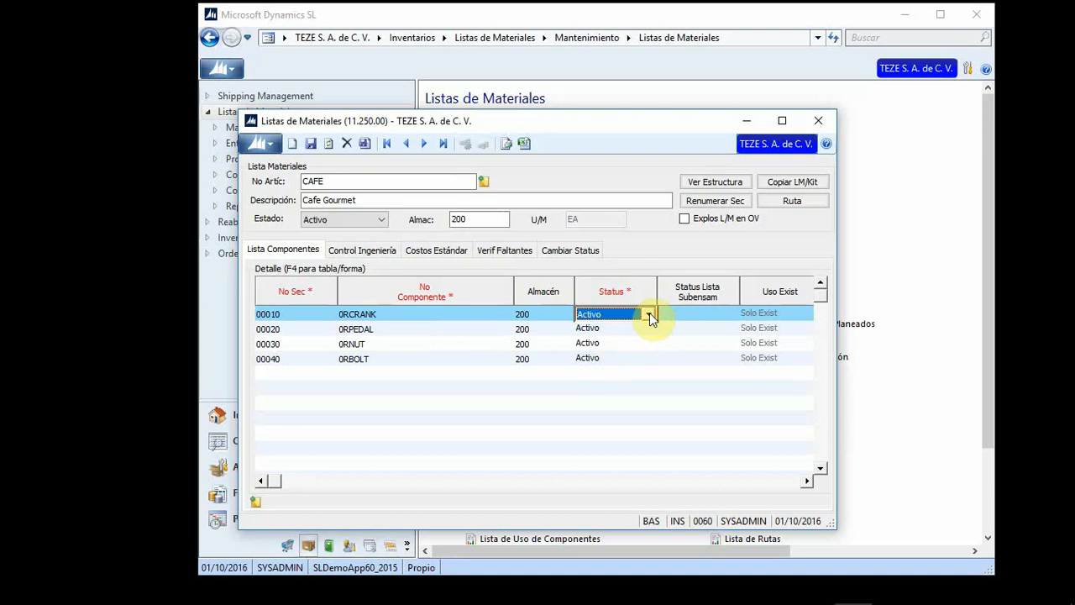
{"action": "left_click", "coordinate": [690, 311]}
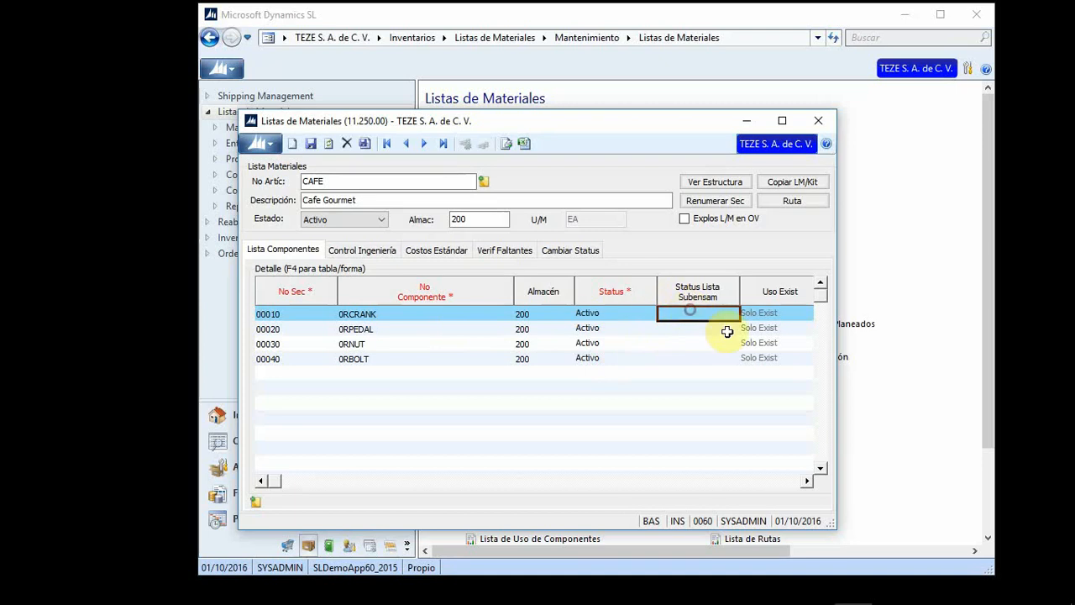
Step: Check row one's route step, status, description and engineering quantity 1 (Bicycle Crank, EA)
{"action": "left_click", "coordinate": [805, 480]}
{"action": "left_click", "coordinate": [792, 482]}
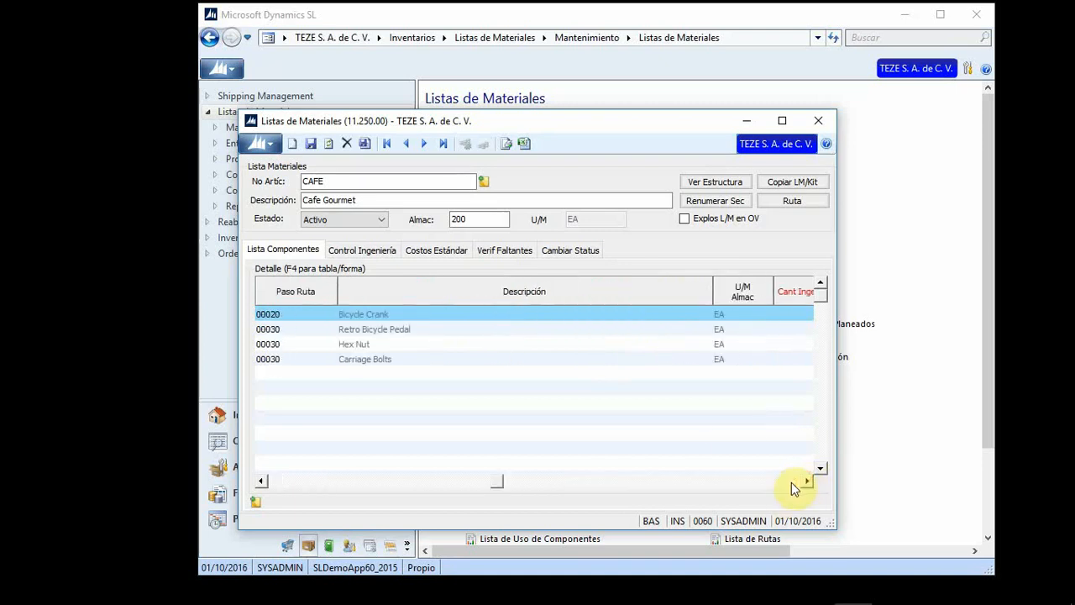
{"action": "left_click", "coordinate": [422, 314]}
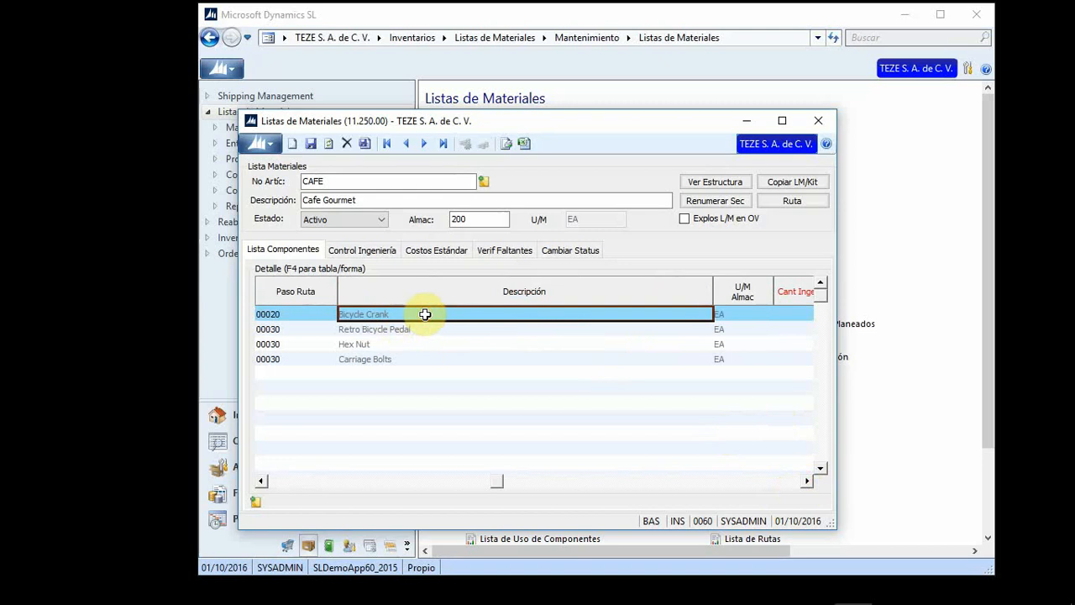
{"action": "key", "text": "Left"}
{"action": "key", "text": "Left"}
{"action": "key", "text": "Left"}
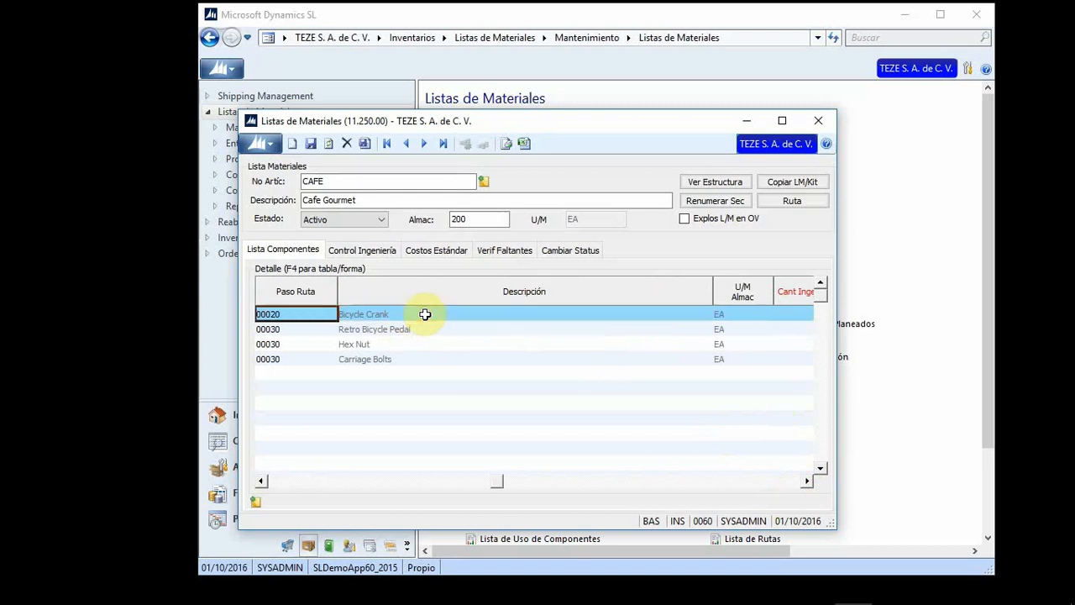
{"action": "key", "text": "Left"}
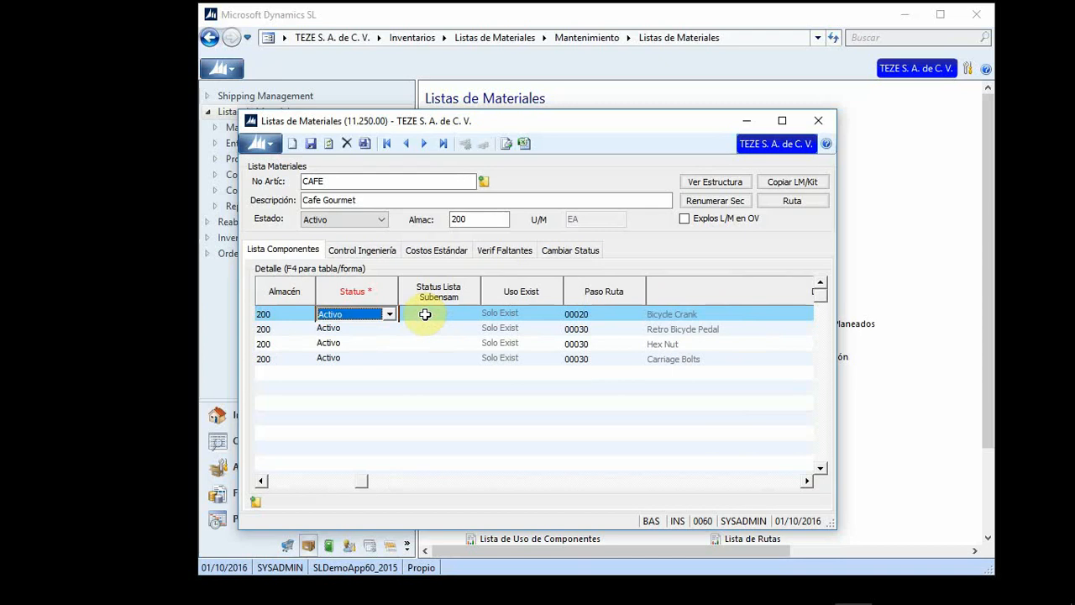
{"action": "key", "text": "Right"}
{"action": "key", "text": "Right"}
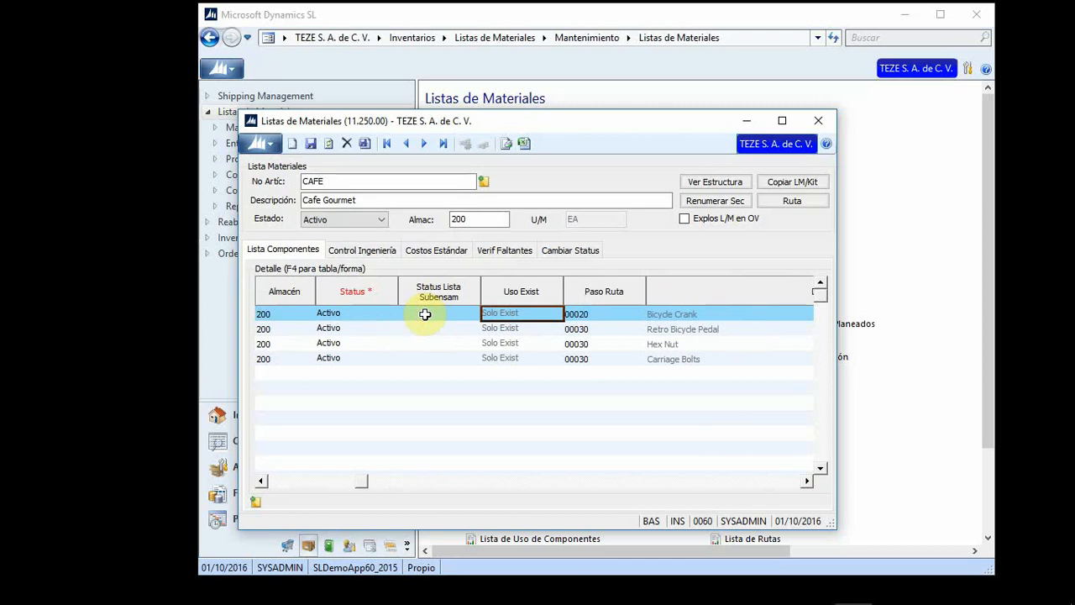
{"action": "key", "text": "Tab"}
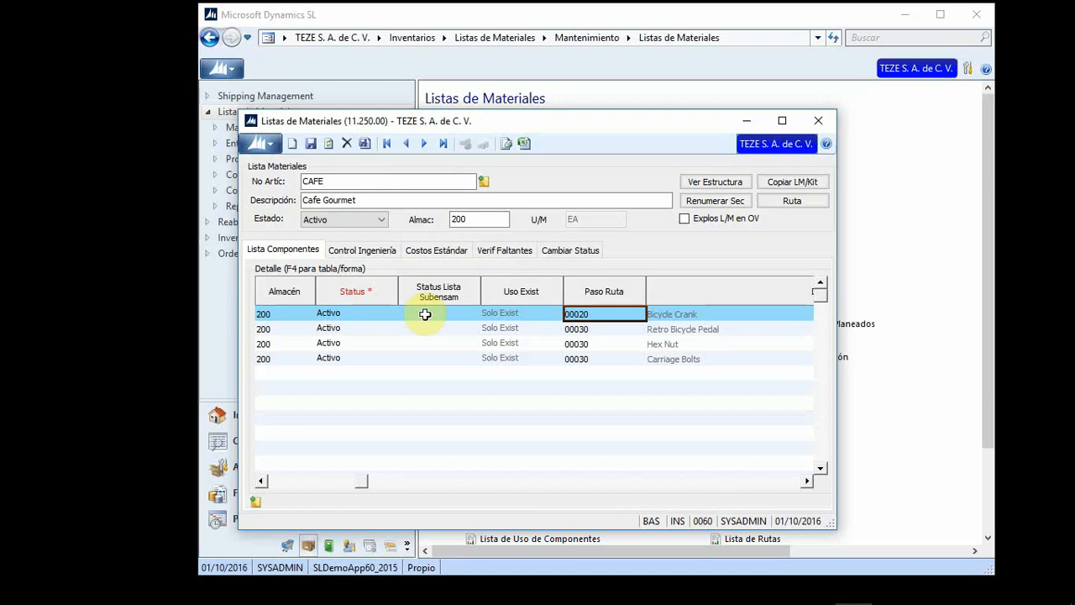
{"action": "key", "text": "Tab"}
{"action": "key", "text": "shift+Tab"}
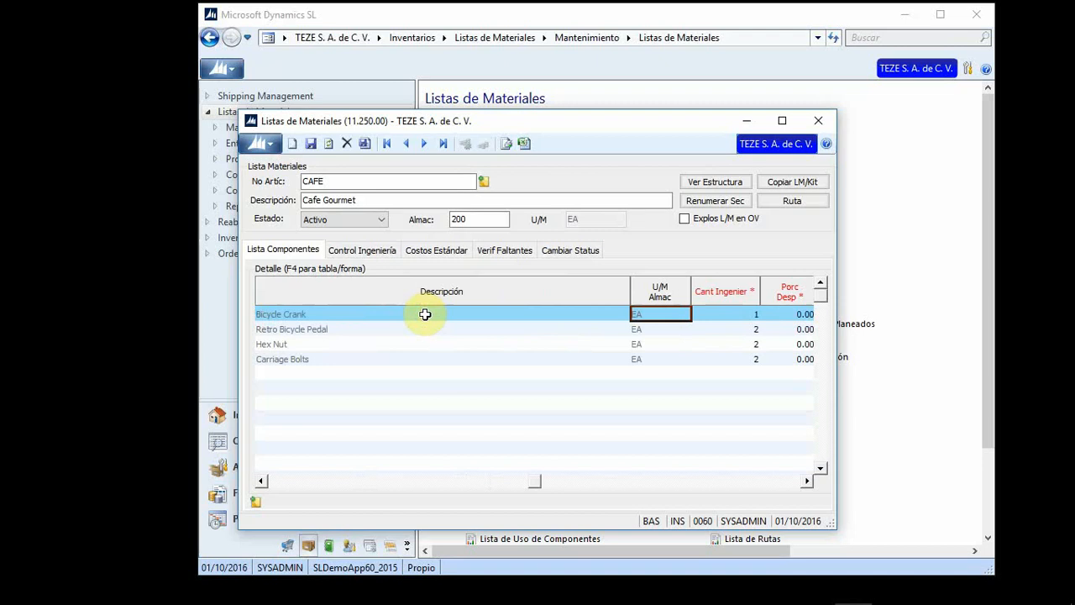
Step: Review Bicycle Crank's engineering quantity, scrap percentage, standard quantity and start and end dates
{"action": "key", "text": "Tab"}
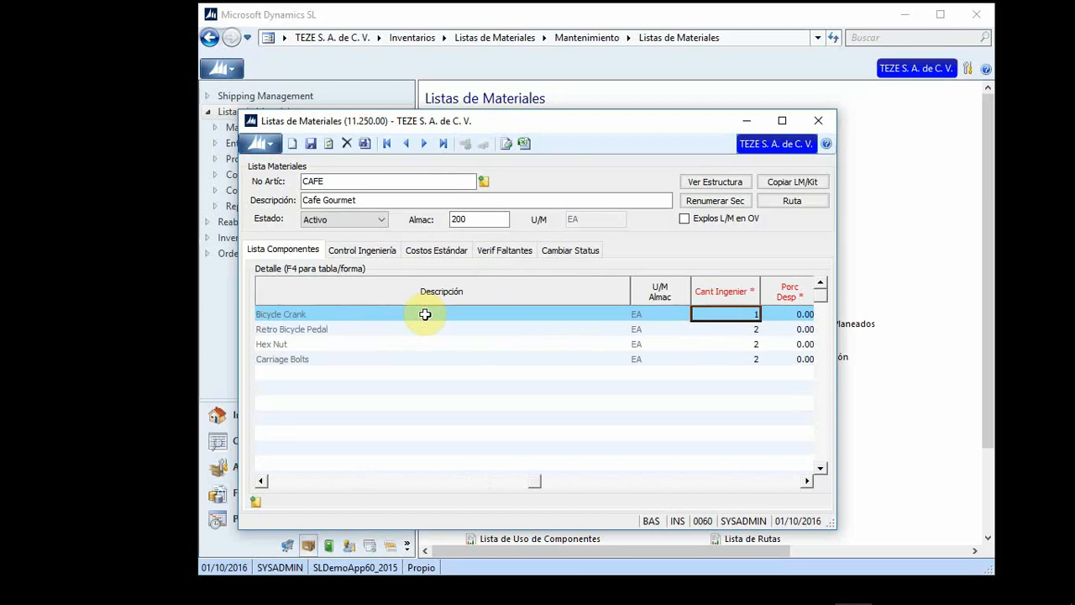
{"action": "key", "text": "Tab"}
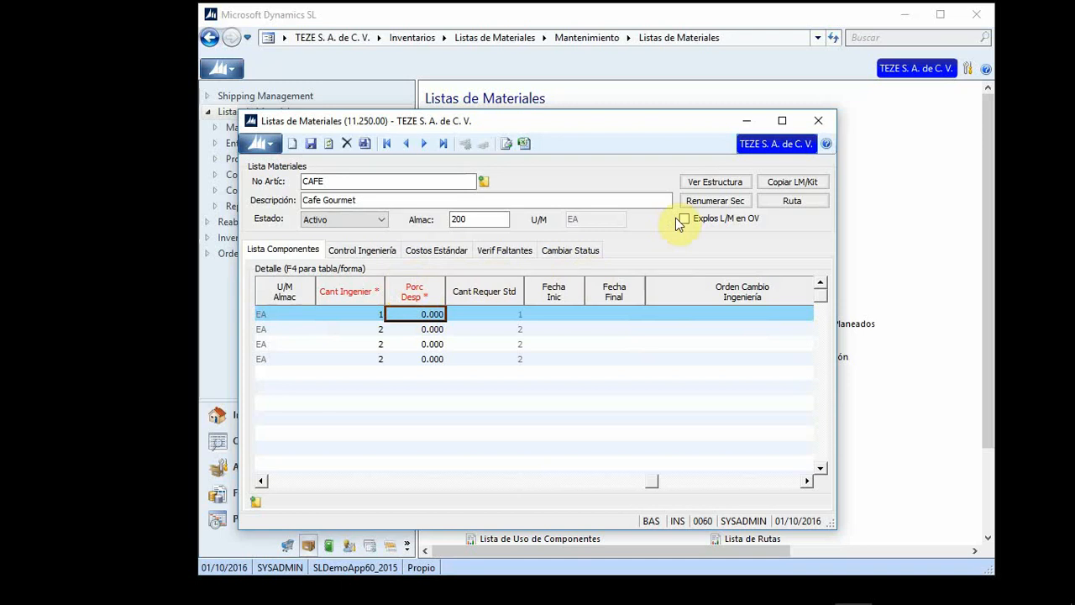
{"action": "key", "text": "Tab"}
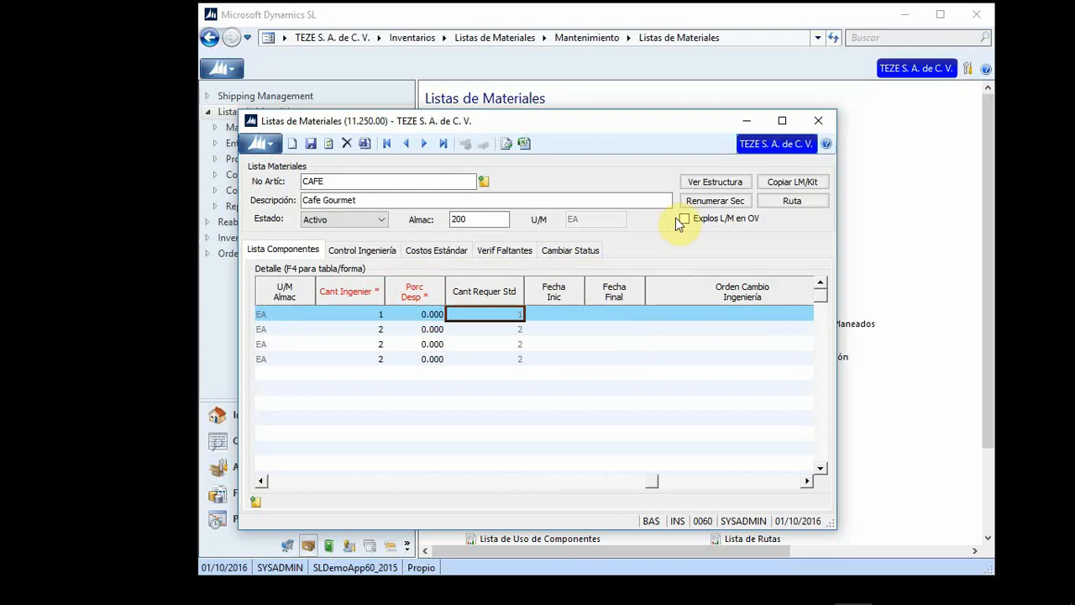
{"action": "key", "text": "Tab"}
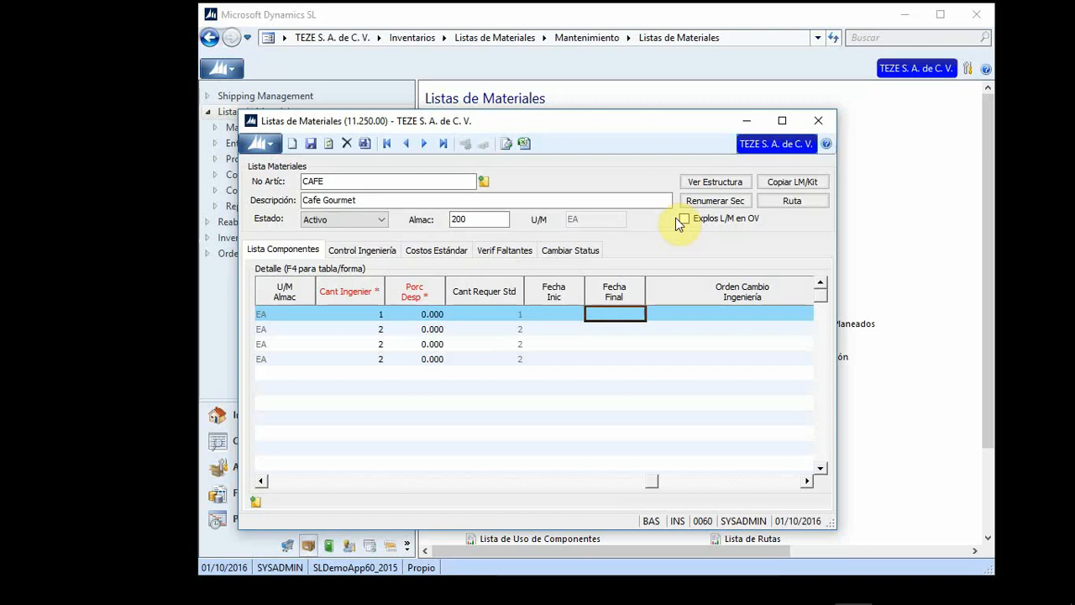
{"action": "key", "text": "Tab"}
{"action": "key", "text": "Tab"}
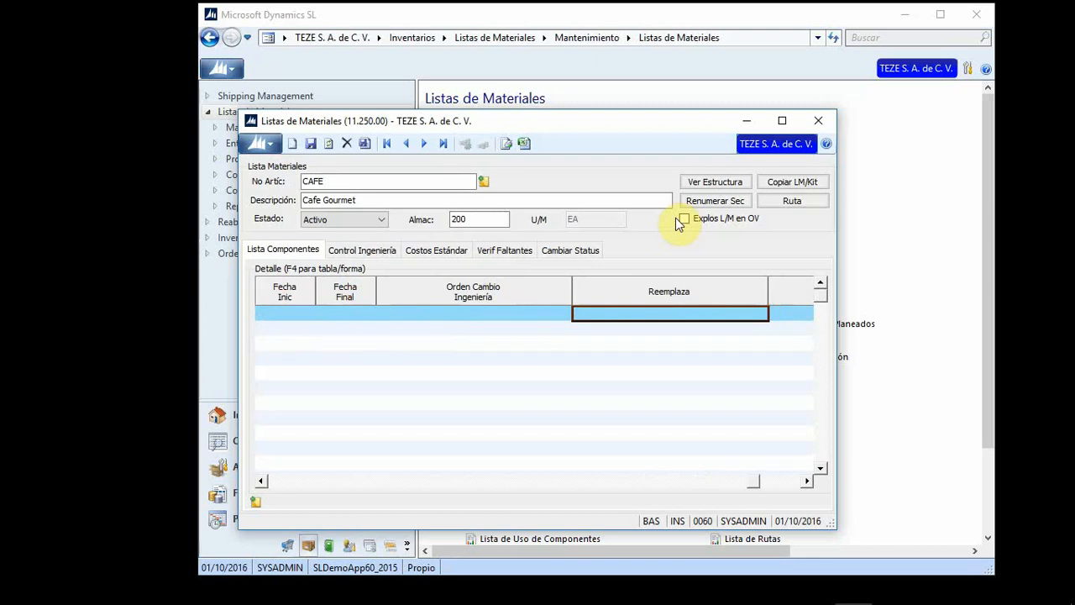
Step: Check the Reemplaza and Reemplaza Por columns, then return left to the No Sec column
{"action": "key", "text": "Tab"}
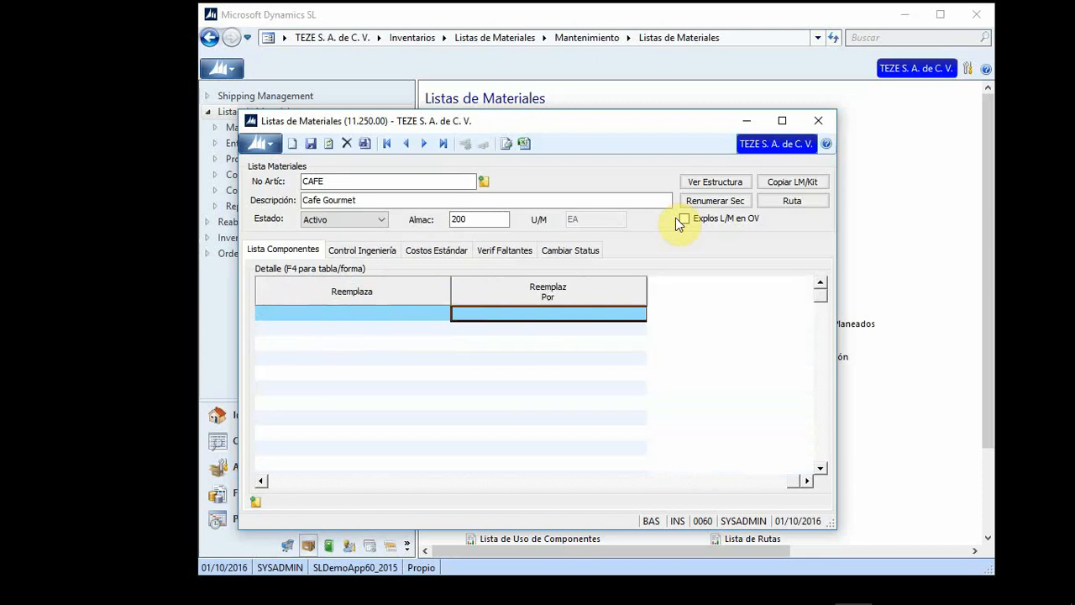
{"action": "key", "text": "shift+Tab"}
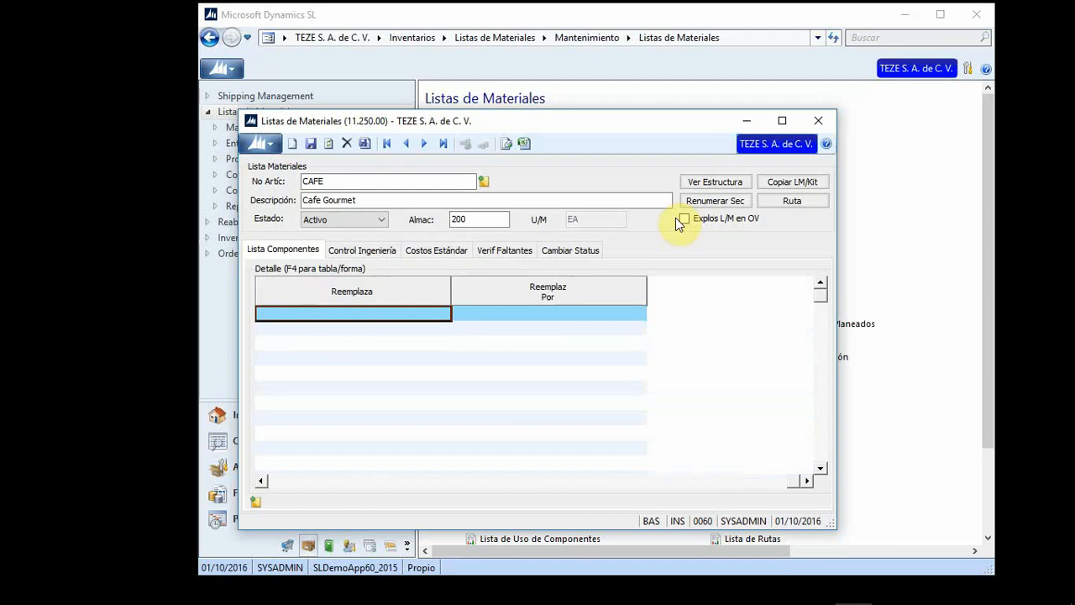
{"action": "key", "text": "Tab"}
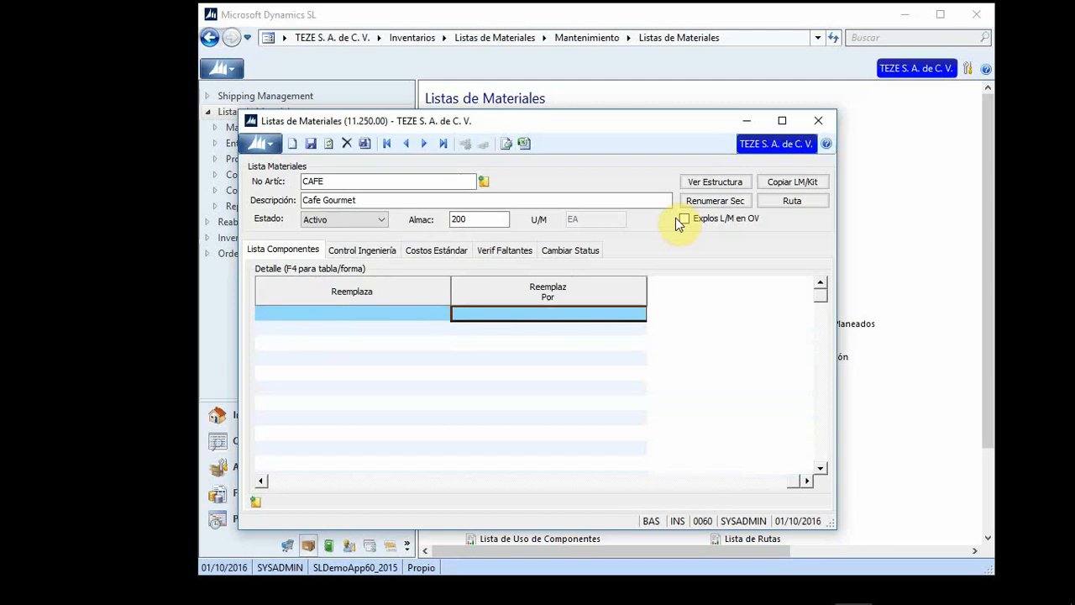
{"action": "key", "text": "shift+Tab"}
{"action": "key", "text": "shift+Tab"}
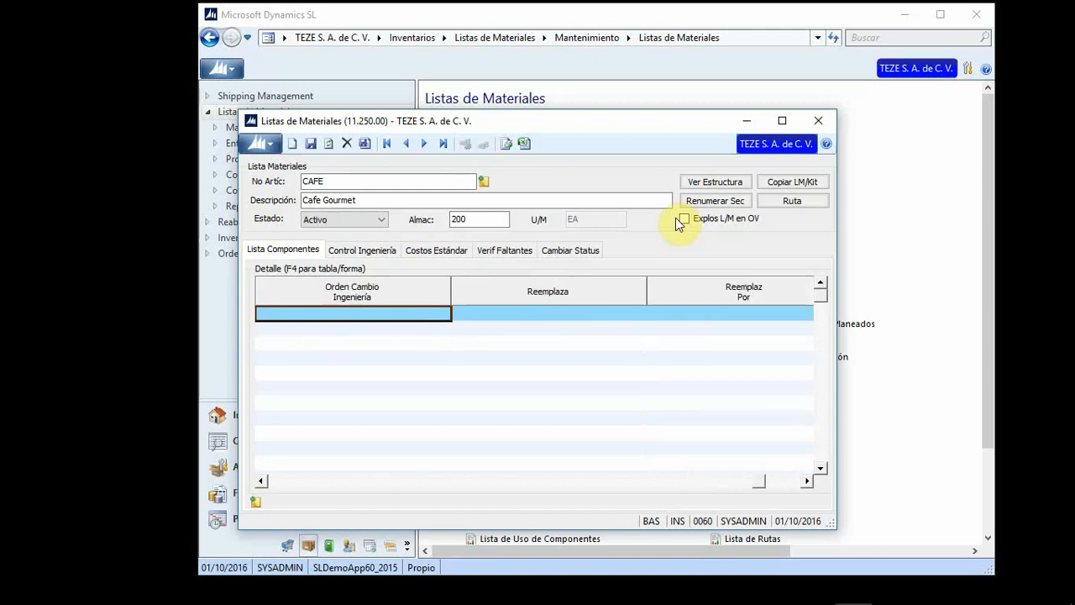
{"action": "key", "text": "shift+Tab"}
{"action": "key", "text": "shift+Tab"}
{"action": "key", "text": "shift+Tab"}
{"action": "key", "text": "shift+Tab"}
{"action": "key", "text": "shift+Tab"}
{"action": "key", "text": "shift+Tab"}
{"action": "key", "text": "shift+Tab"}
{"action": "key", "text": "shift+Tab"}
{"action": "key", "text": "shift+Tab"}
{"action": "key", "text": "shift+Tab"}
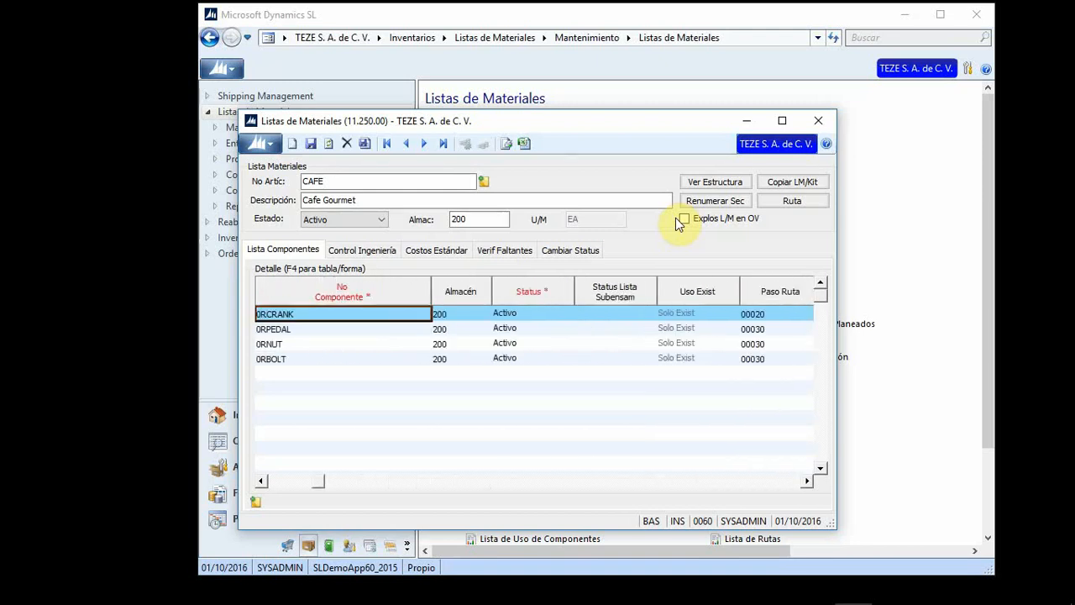
{"action": "key", "text": "shift+Tab"}
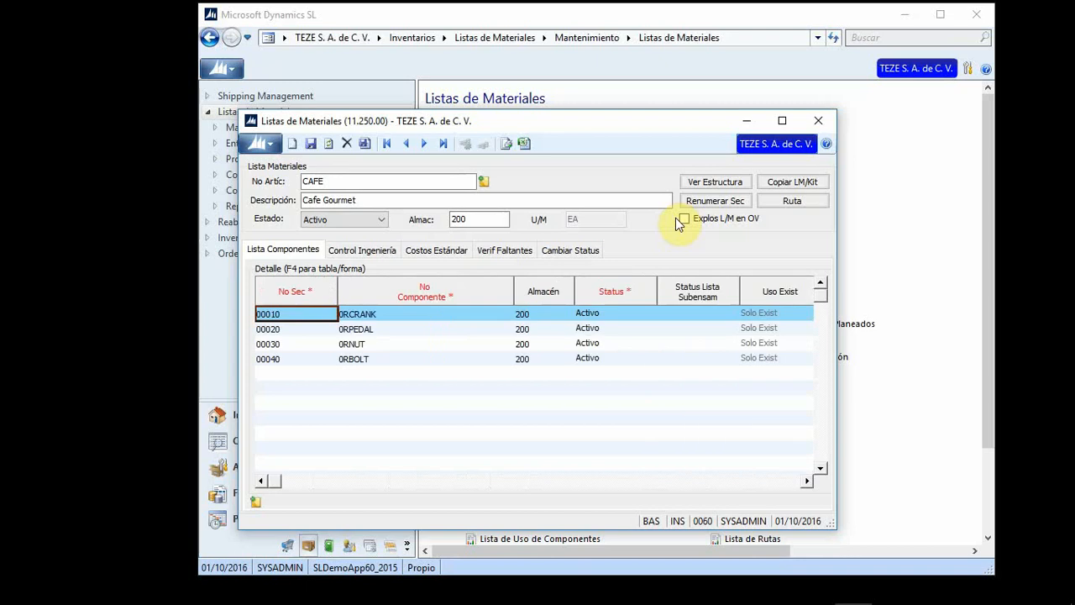
Step: Review the four component rows, 0RCRANK, 0RPEDAL, 0RNUT and 0RBOLT, sequences 00010–00040
{"action": "key", "text": "Down"}
{"action": "key", "text": "Down"}
{"action": "key", "text": "Down"}
{"action": "key", "text": "Up"}
{"action": "key", "text": "Up"}
{"action": "key", "text": "Up"}
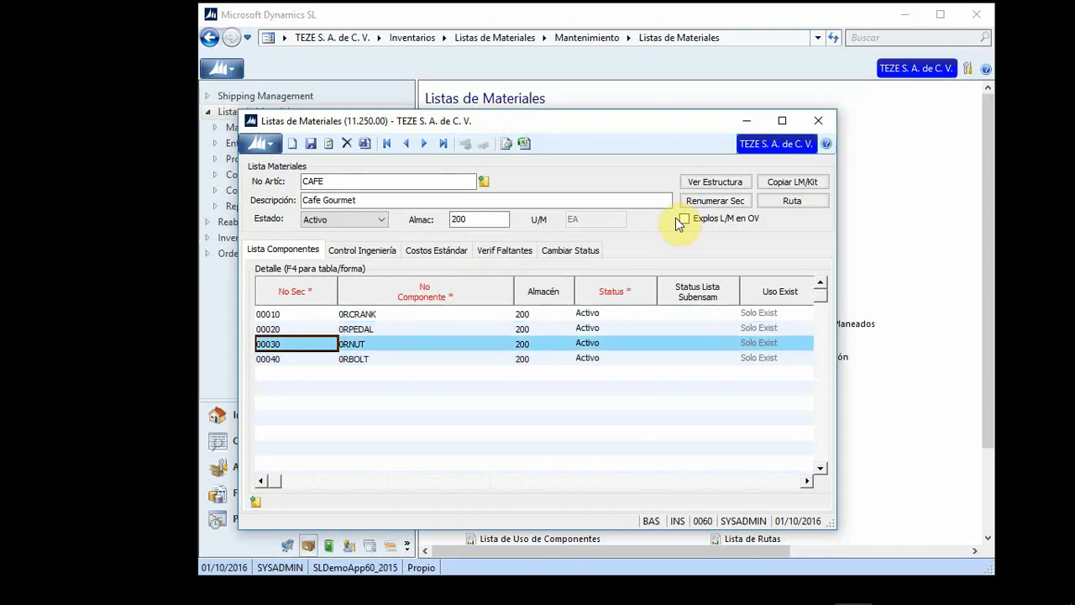
{"action": "key", "text": "Down"}
{"action": "key", "text": "Down"}
{"action": "key", "text": "Up"}
{"action": "key", "text": "Up"}
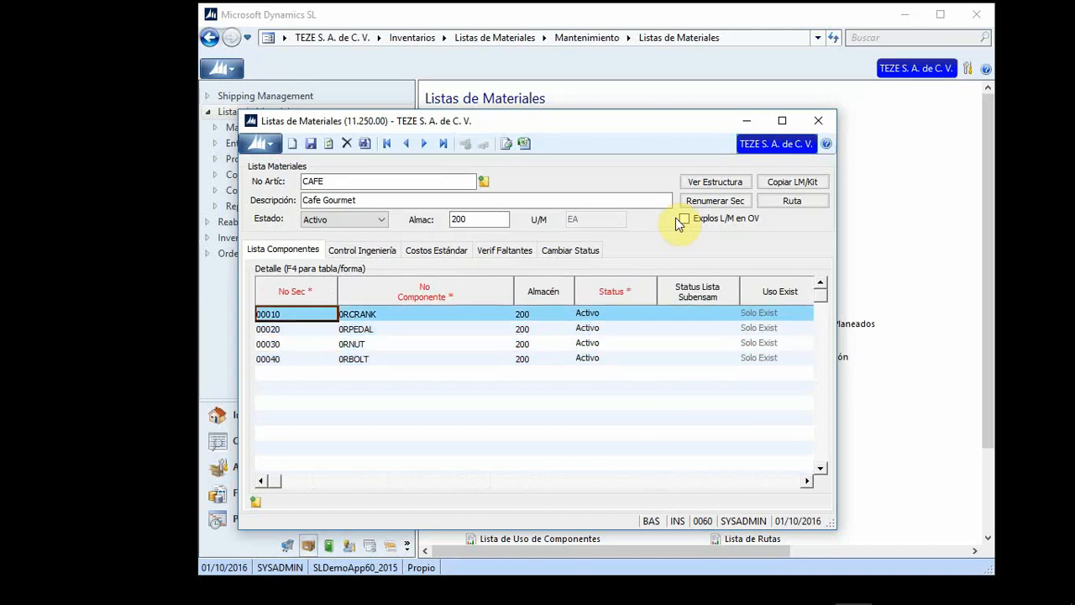
{"action": "key", "text": "Down"}
{"action": "key", "text": "Down"}
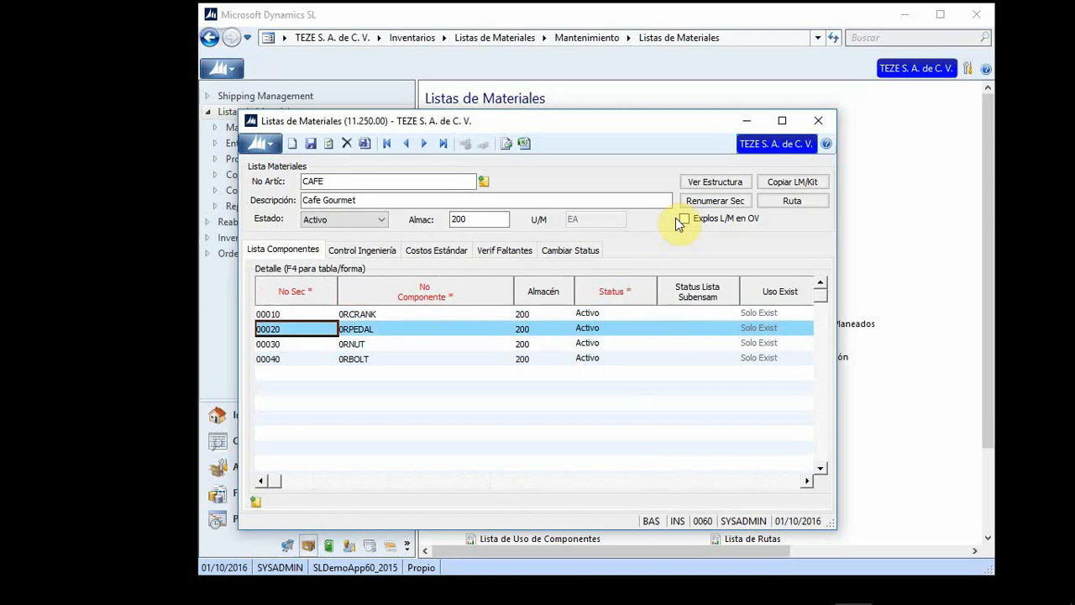
{"action": "key", "text": "Up"}
{"action": "key", "text": "Up"}
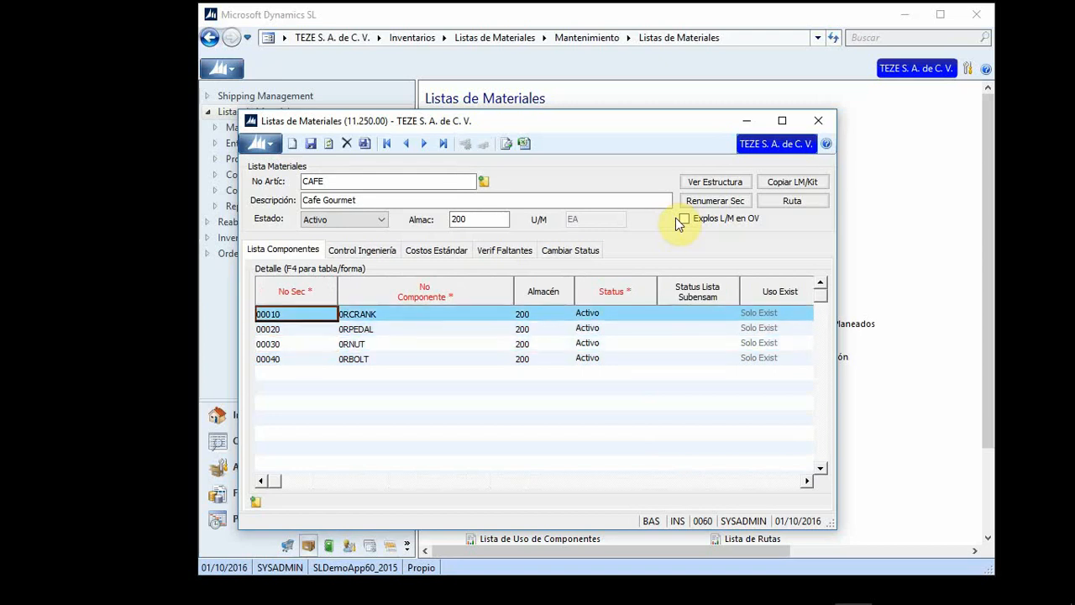
Step: Show CAFE's Control Ingeniería tab and check the blank change order and drawing number fields
{"action": "left_click", "coordinate": [367, 248]}
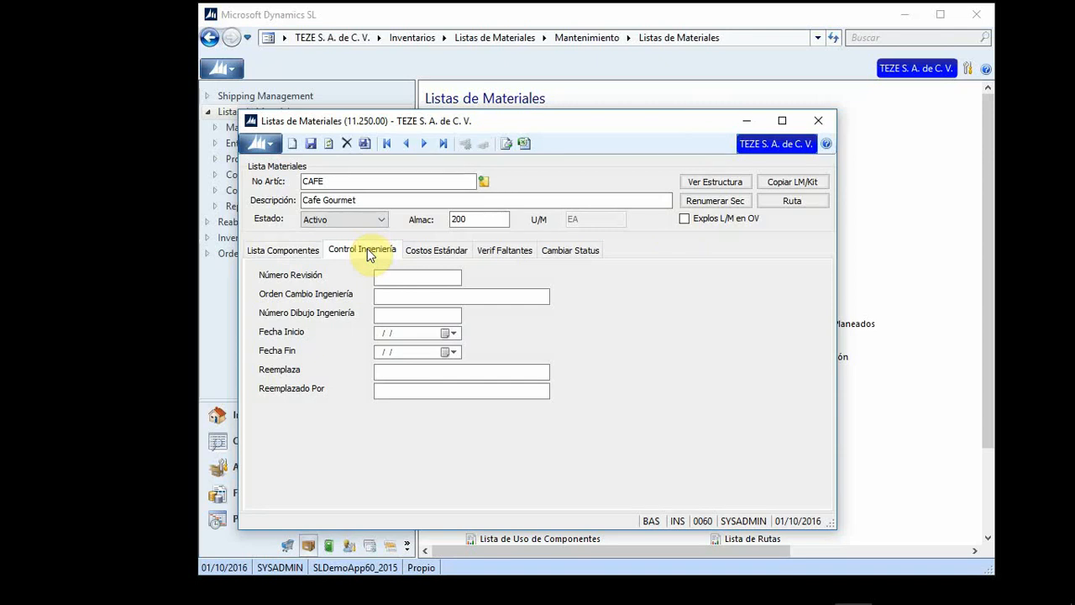
{"action": "left_click", "coordinate": [393, 300]}
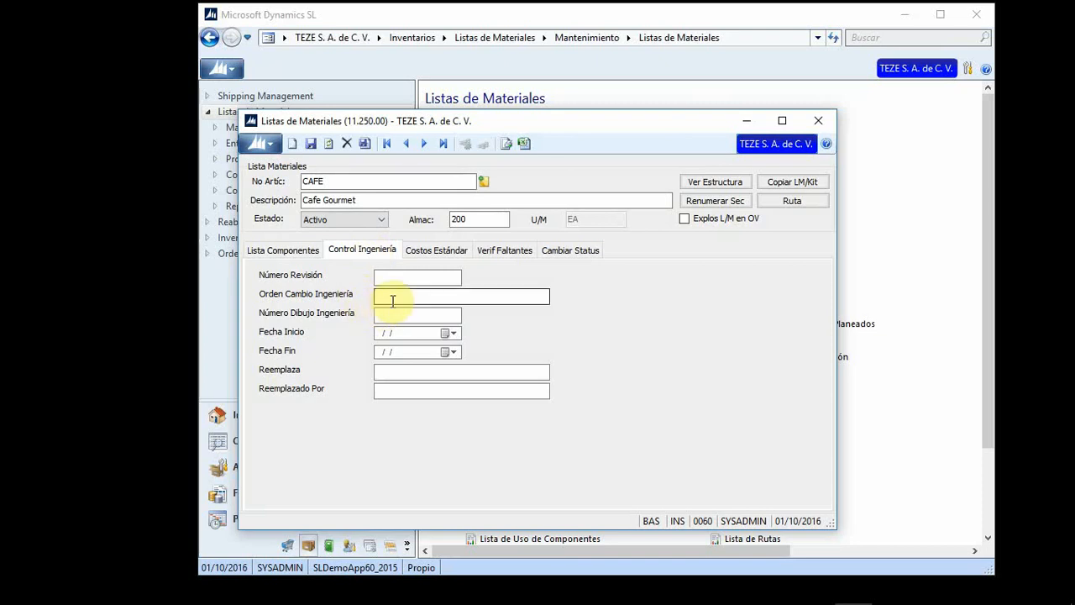
{"action": "left_click", "coordinate": [392, 302]}
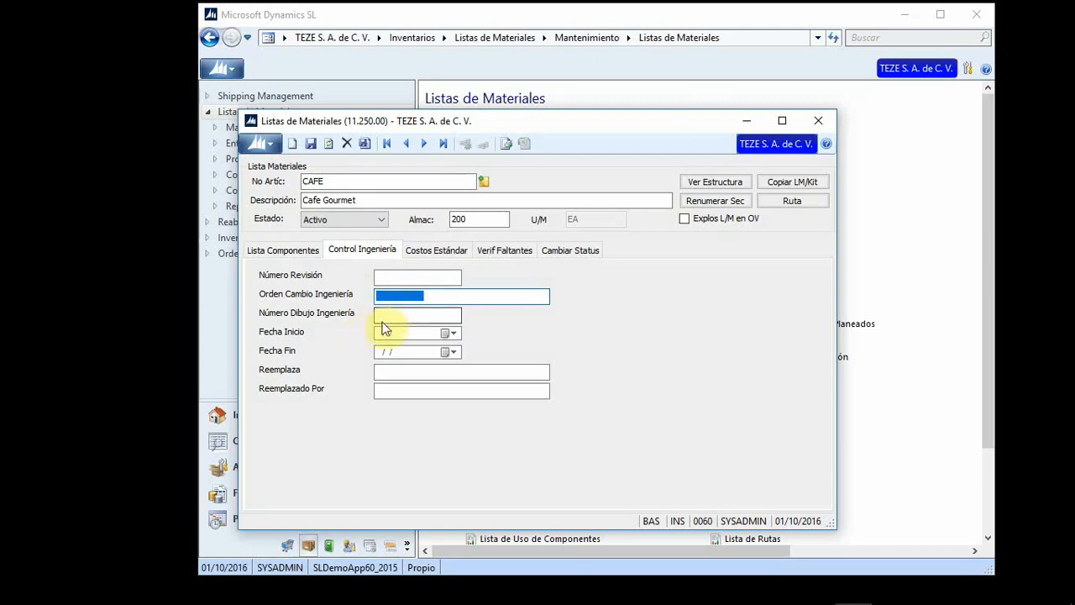
{"action": "left_click", "coordinate": [400, 313]}
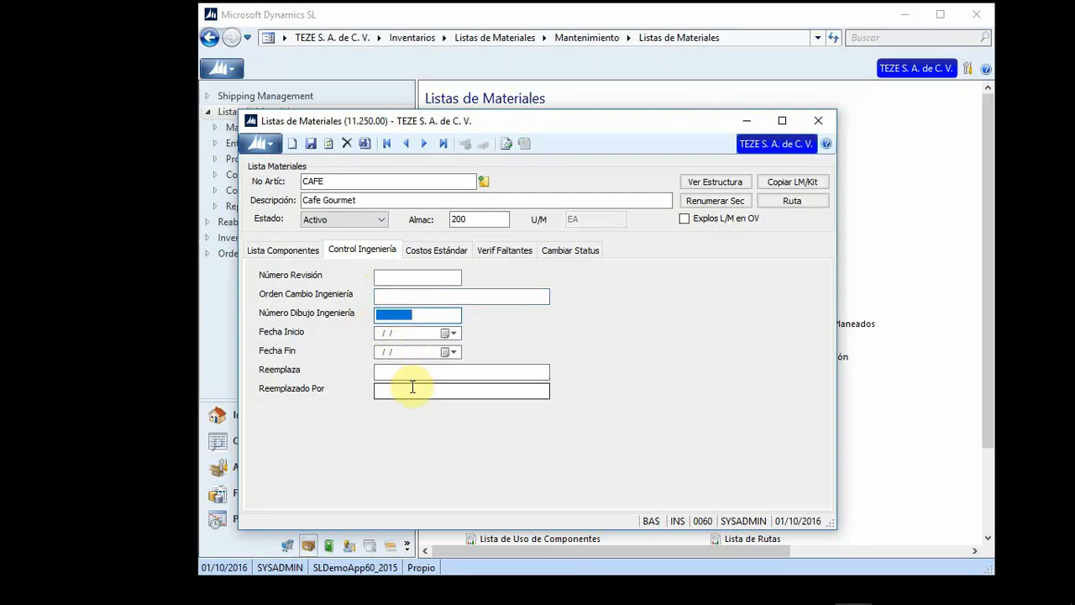
Step: Review CAFE's standard costs, all 0.000, then its Verif Faltantes shortage check
{"action": "left_click", "coordinate": [431, 252]}
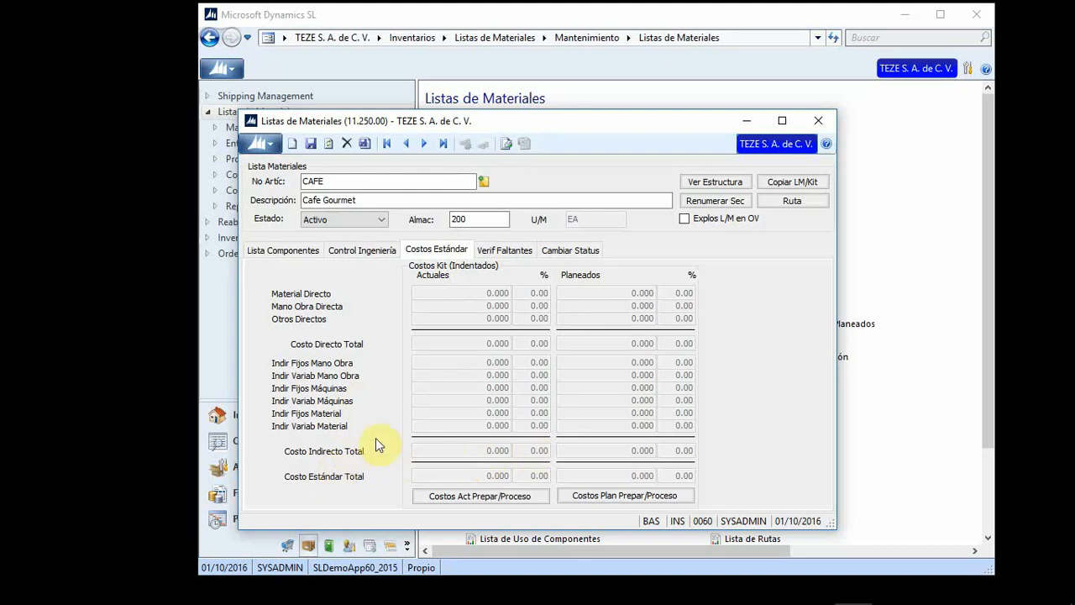
{"action": "left_click", "coordinate": [518, 254]}
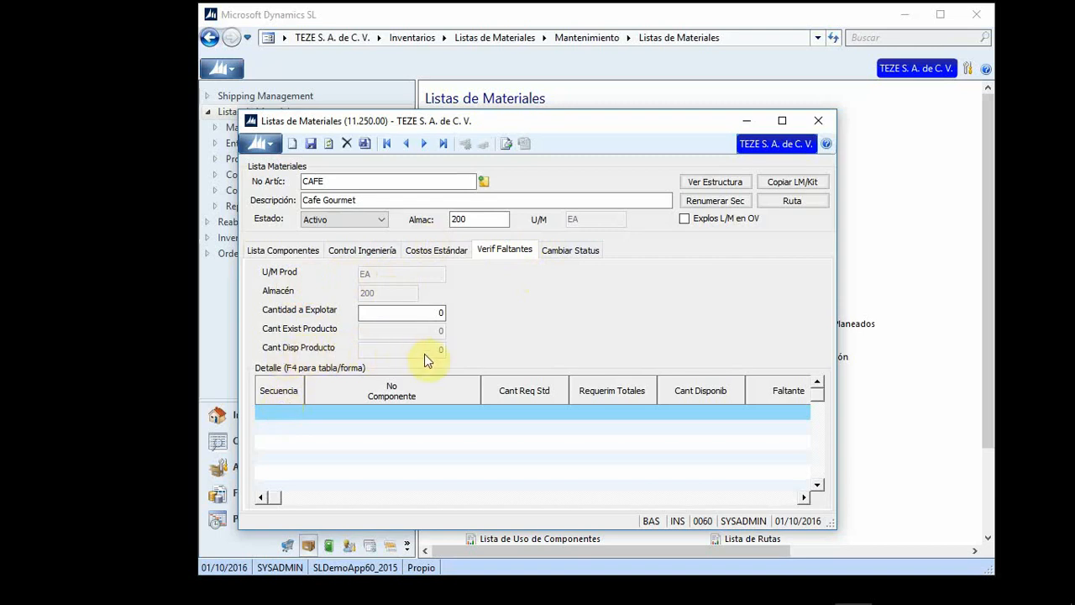
Step: Inspect the empty shortage detail row, then show the Cambiar Status page offering Activa to Planeada
{"action": "left_click", "coordinate": [271, 413]}
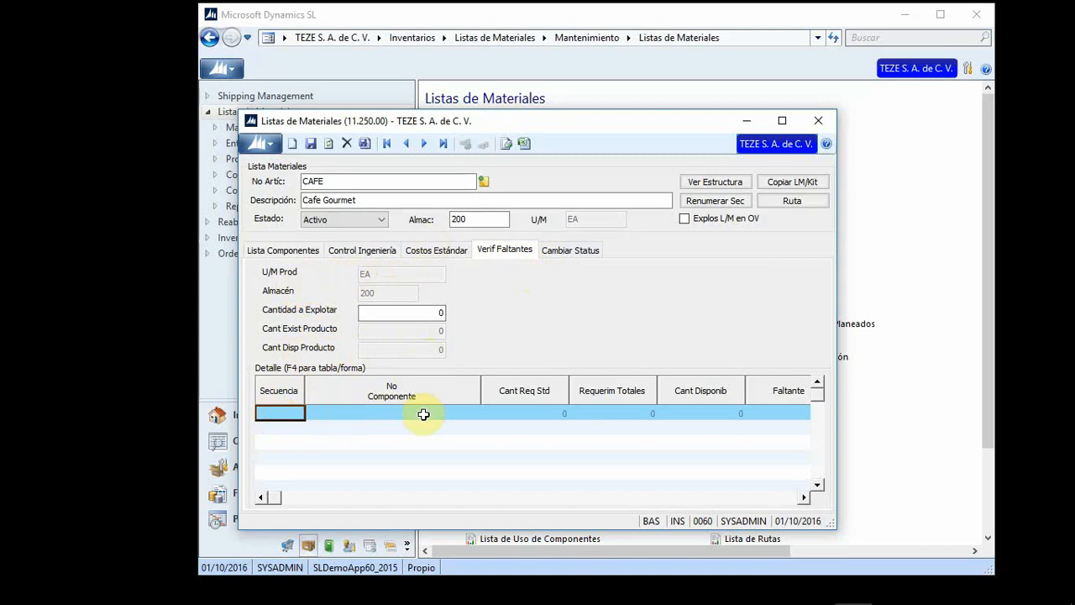
{"action": "key", "text": "Tab"}
{"action": "key", "text": "Tab"}
{"action": "key", "text": "Tab"}
{"action": "key", "text": "Tab"}
{"action": "key", "text": "Tab"}
{"action": "key", "text": "Tab"}
{"action": "key", "text": "Tab"}
{"action": "key", "text": "shift+Tab"}
{"action": "key", "text": "shift+Tab"}
{"action": "key", "text": "shift+Tab"}
{"action": "key", "text": "shift+Tab"}
{"action": "key", "text": "shift+Tab"}
{"action": "key", "text": "shift+Tab"}
{"action": "key", "text": "shift+Tab"}
{"action": "key", "text": "shift+Tab"}
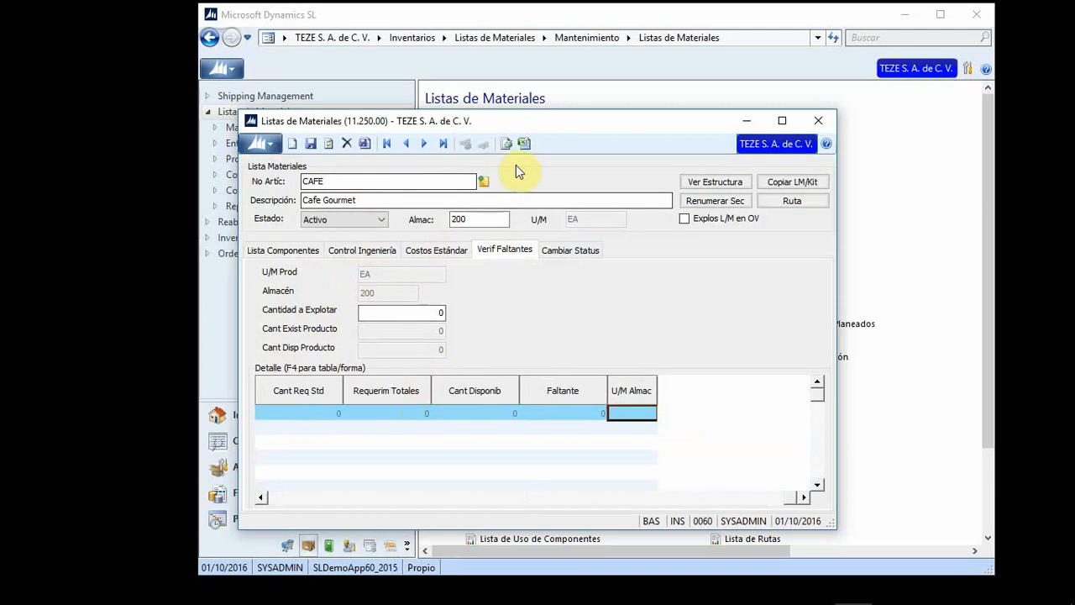
{"action": "left_click", "coordinate": [572, 251]}
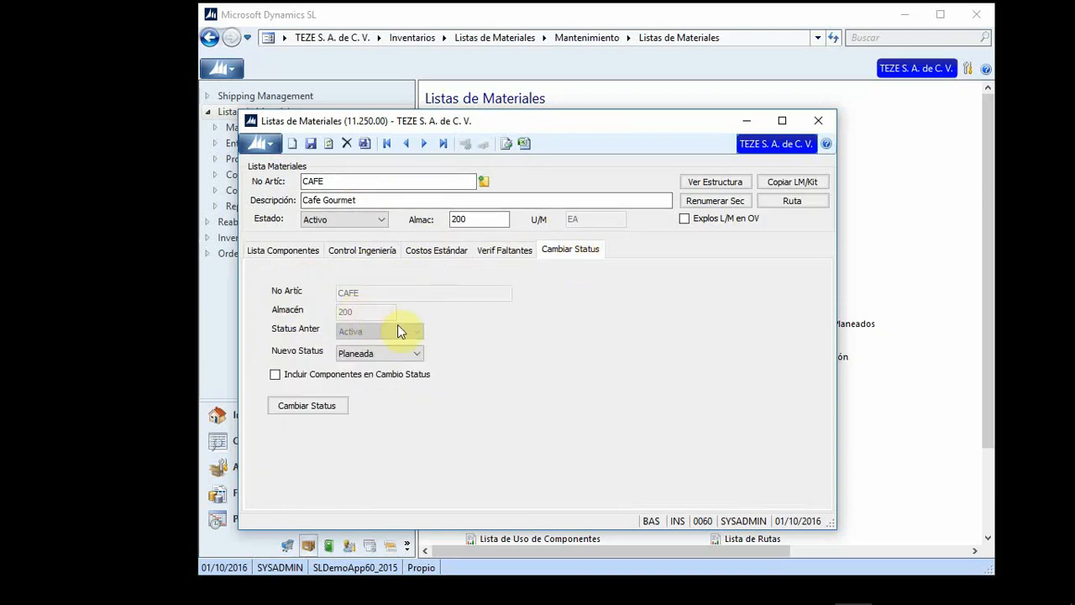
{"action": "left_click", "coordinate": [416, 355]}
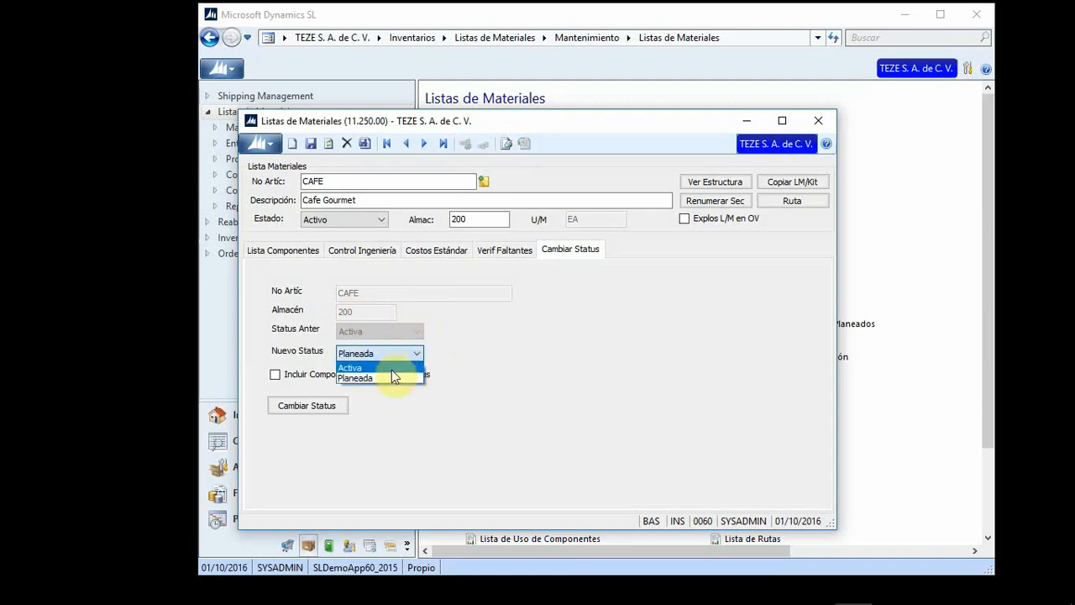
{"action": "left_click", "coordinate": [498, 359]}
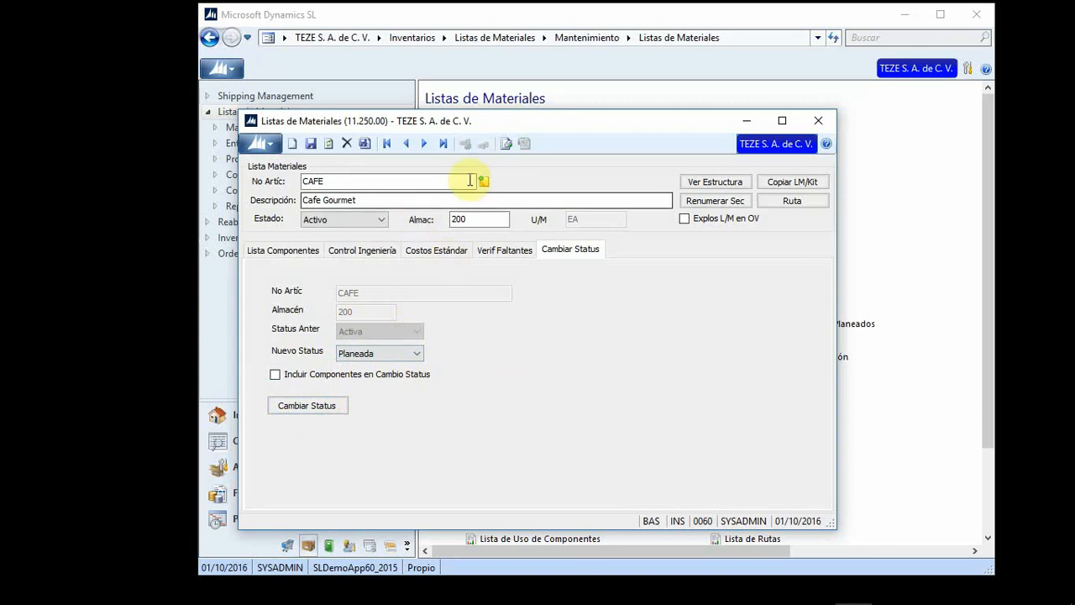
Step: Reposition the bill and Centros de Trabajo windows and bring up the existing work centre lookup
{"action": "left_click_drag", "start_coordinate": [533, 120], "coordinate": [549, 190]}
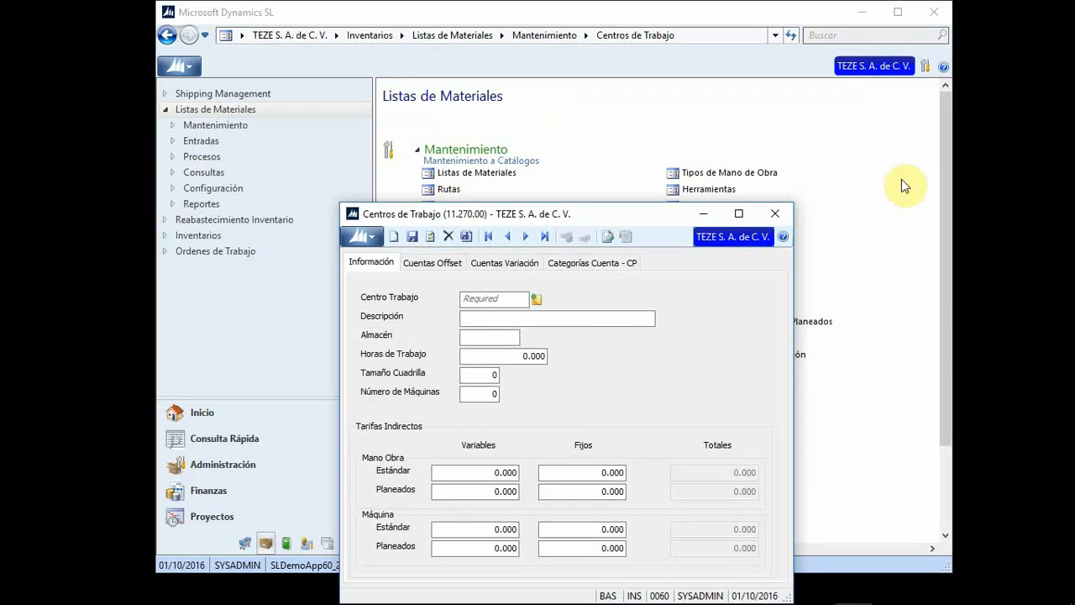
{"action": "left_click_drag", "start_coordinate": [623, 223], "coordinate": [664, 106]}
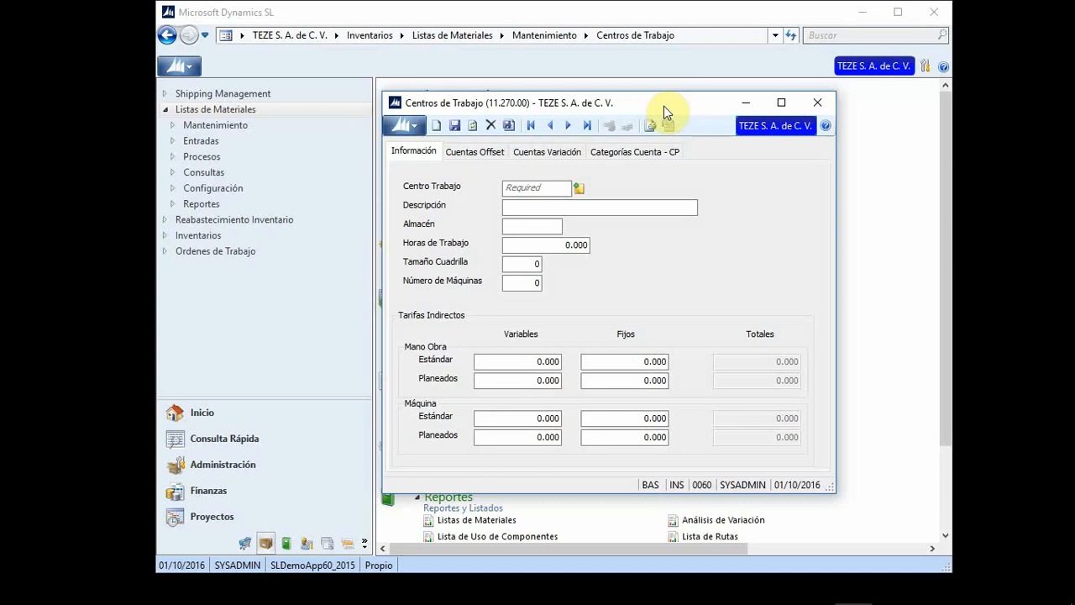
{"action": "left_click", "coordinate": [559, 186]}
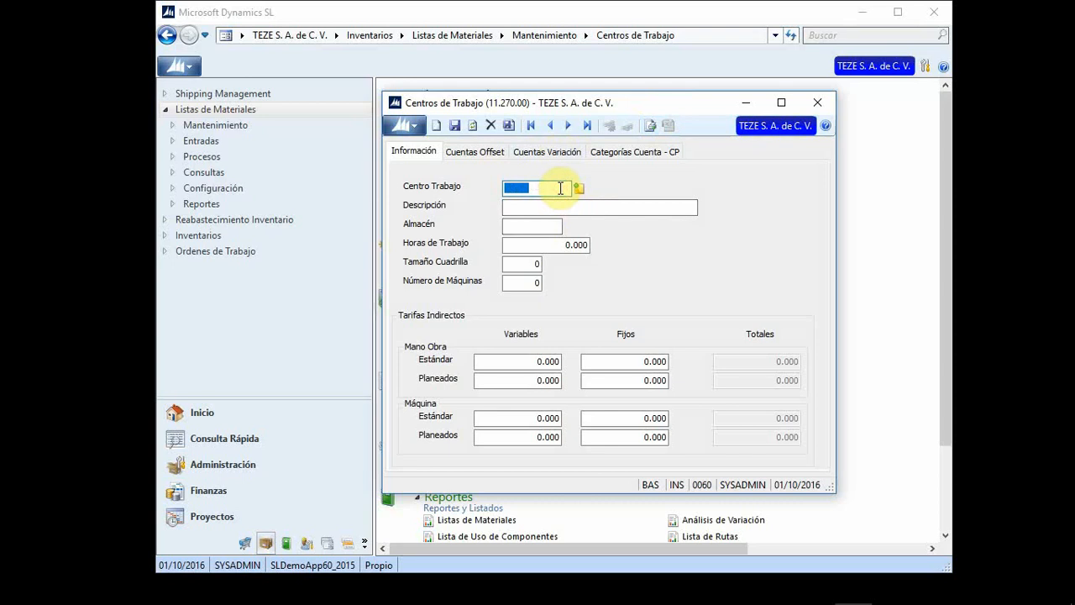
{"action": "double_click", "coordinate": [561, 188]}
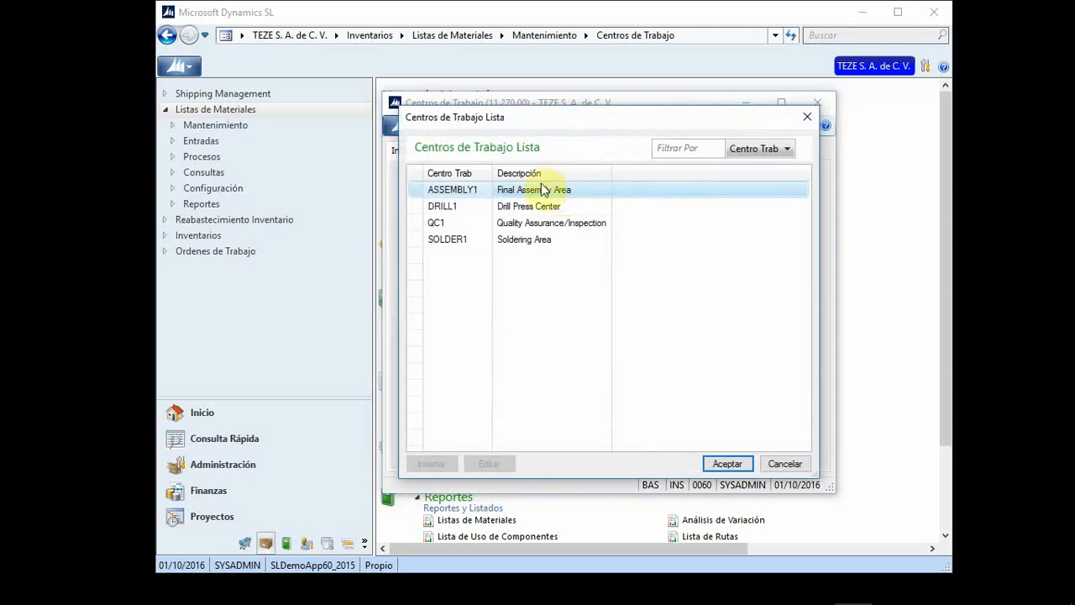
Step: Load work center ASSEMBLY1 and review warehouse 200, 8.000 working hours, crew 4 and machines
{"action": "double_click", "coordinate": [454, 190]}
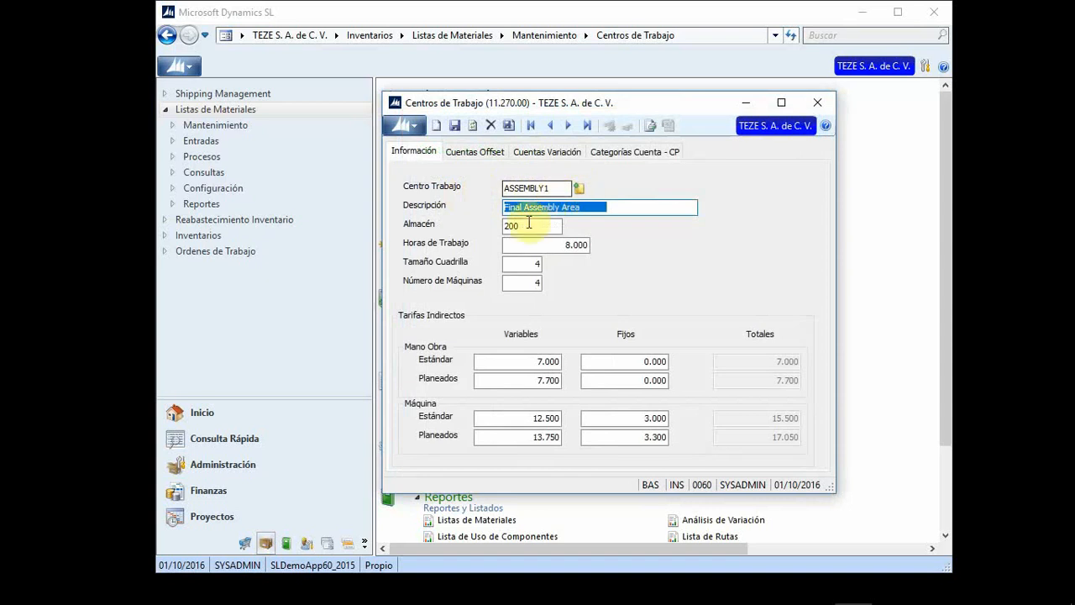
{"action": "key", "text": "Tab"}
{"action": "left_click", "coordinate": [549, 243]}
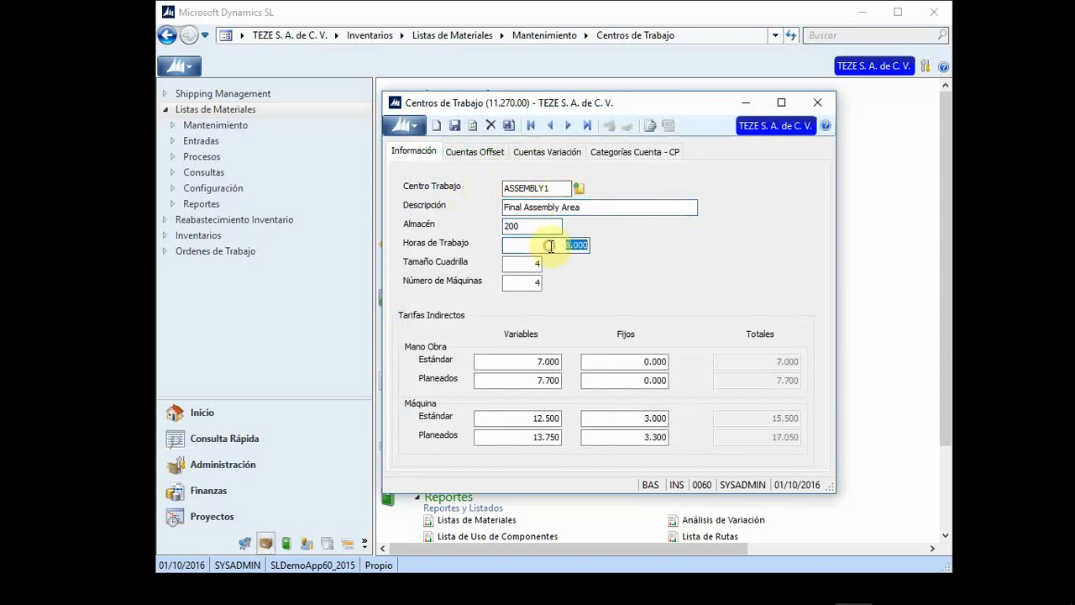
{"action": "left_click", "coordinate": [520, 266]}
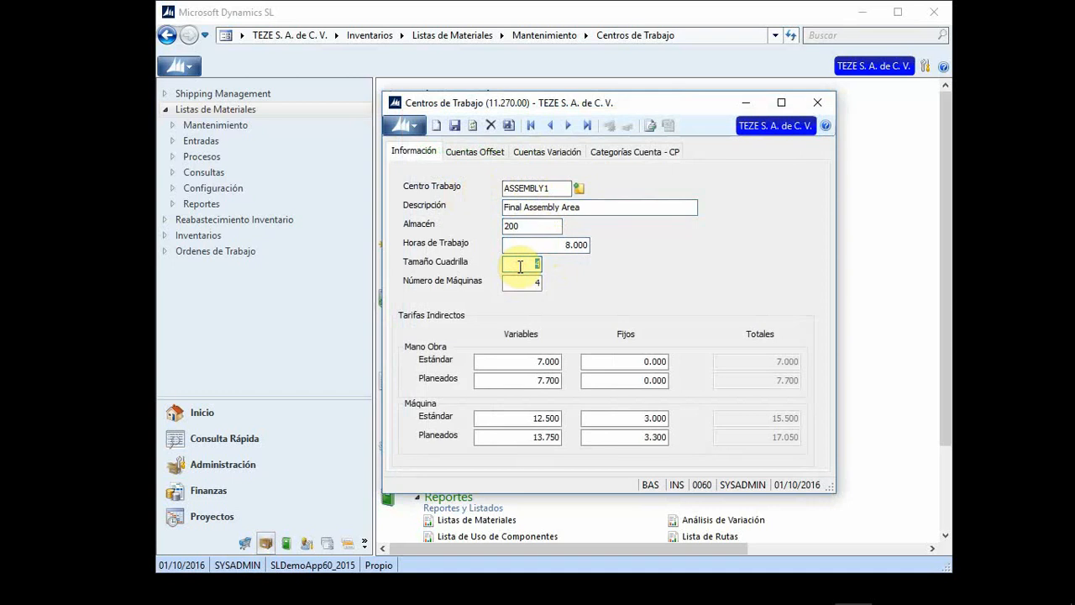
{"action": "left_click", "coordinate": [529, 284]}
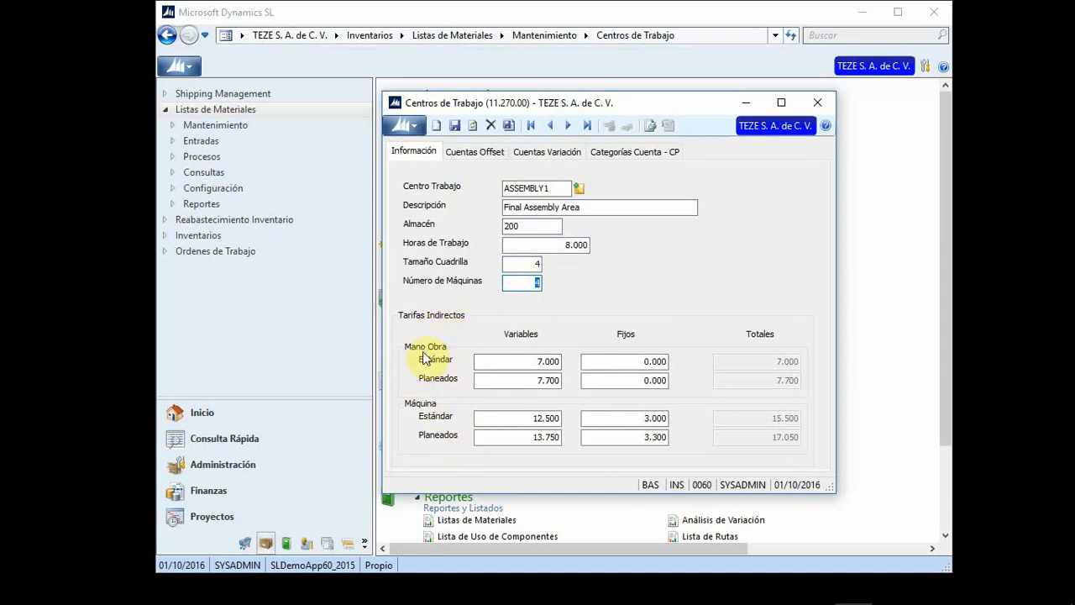
Step: Review ASSEMBLY1's standard and planned labour and machine variable rates
{"action": "left_click", "coordinate": [495, 363]}
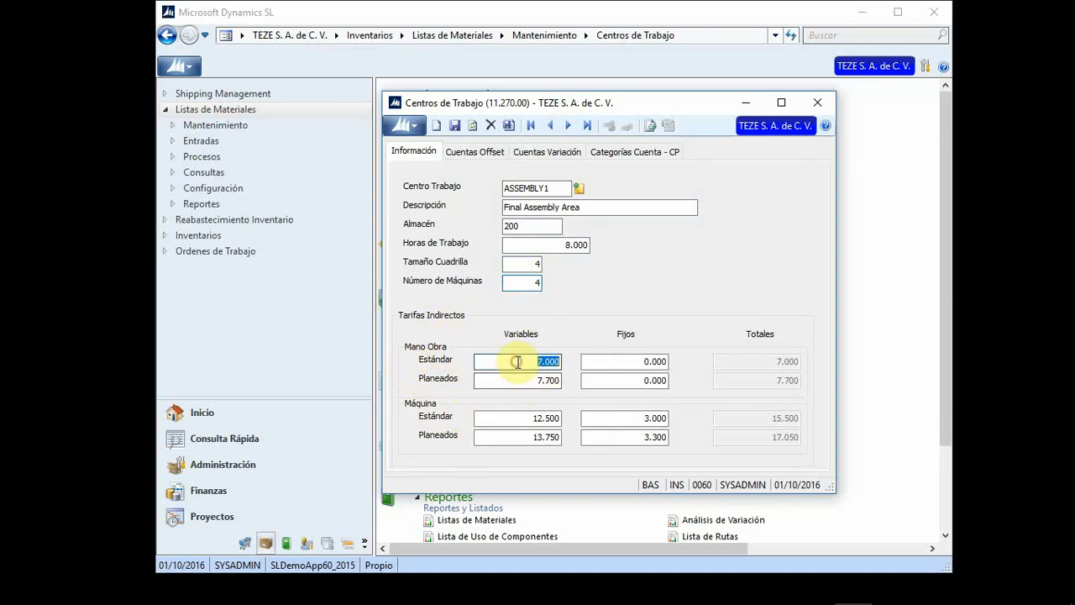
{"action": "left_click", "coordinate": [493, 376]}
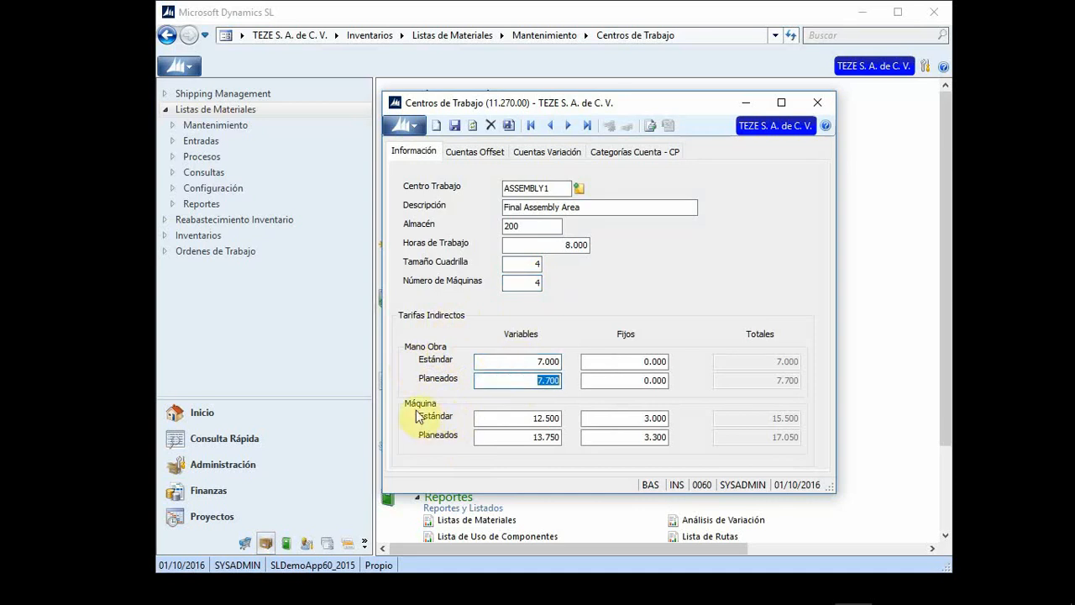
{"action": "left_click", "coordinate": [519, 417]}
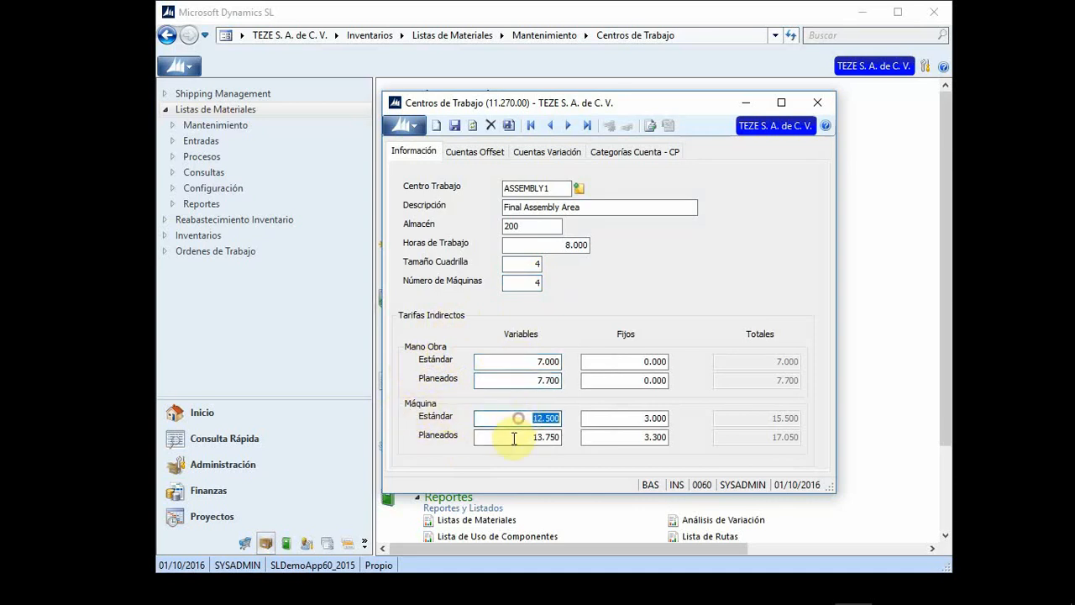
{"action": "left_click", "coordinate": [514, 438]}
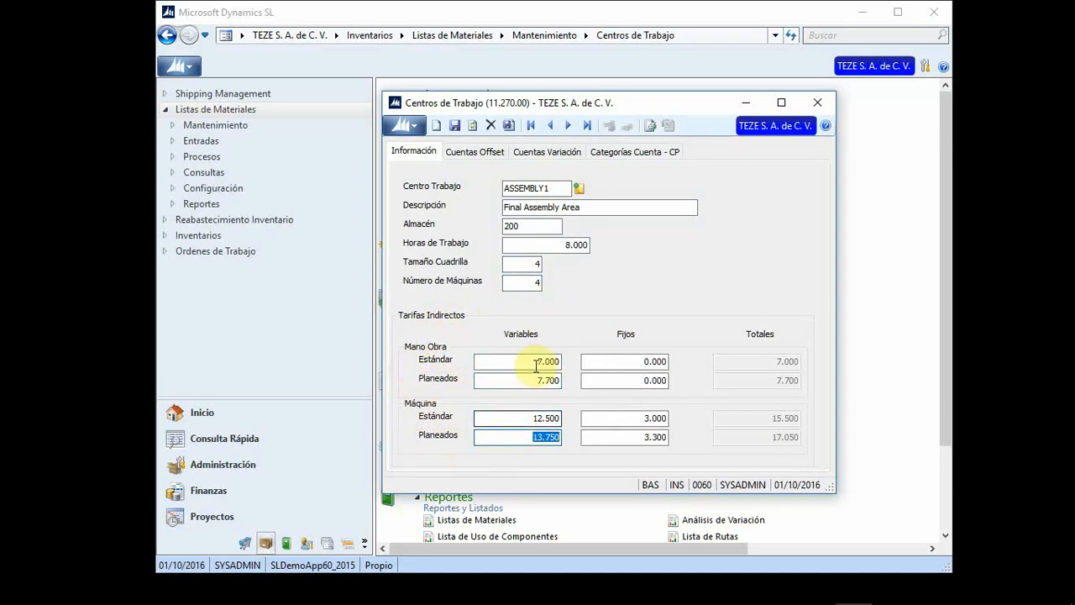
{"action": "left_click", "coordinate": [766, 367]}
{"action": "left_click", "coordinate": [747, 425]}
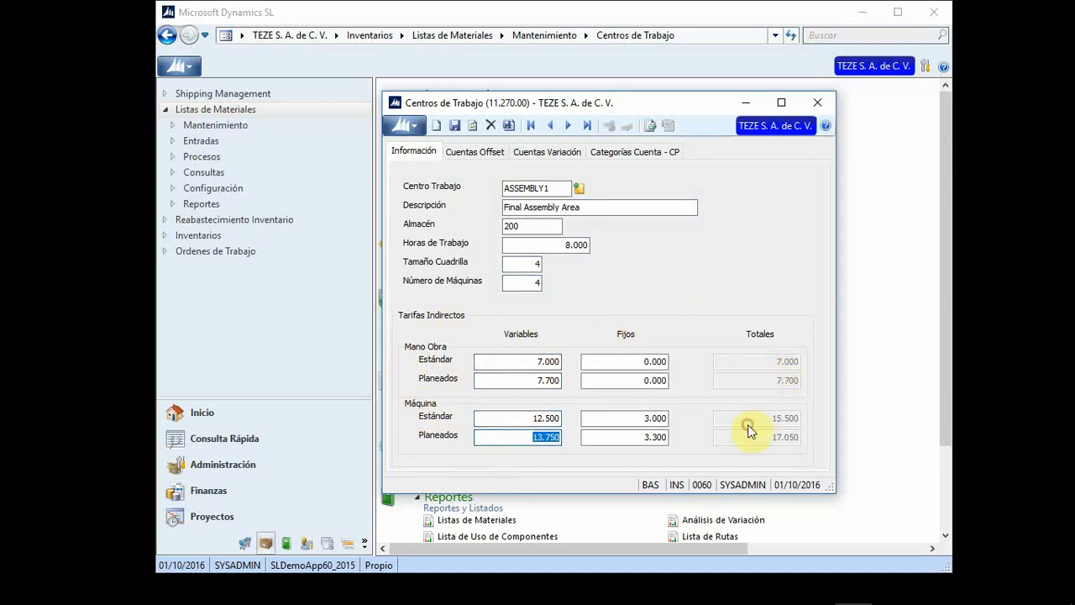
Step: Review ASSEMBLY1's offset and variance accounts, then close the Centros de Trabajo window
{"action": "left_click", "coordinate": [491, 159]}
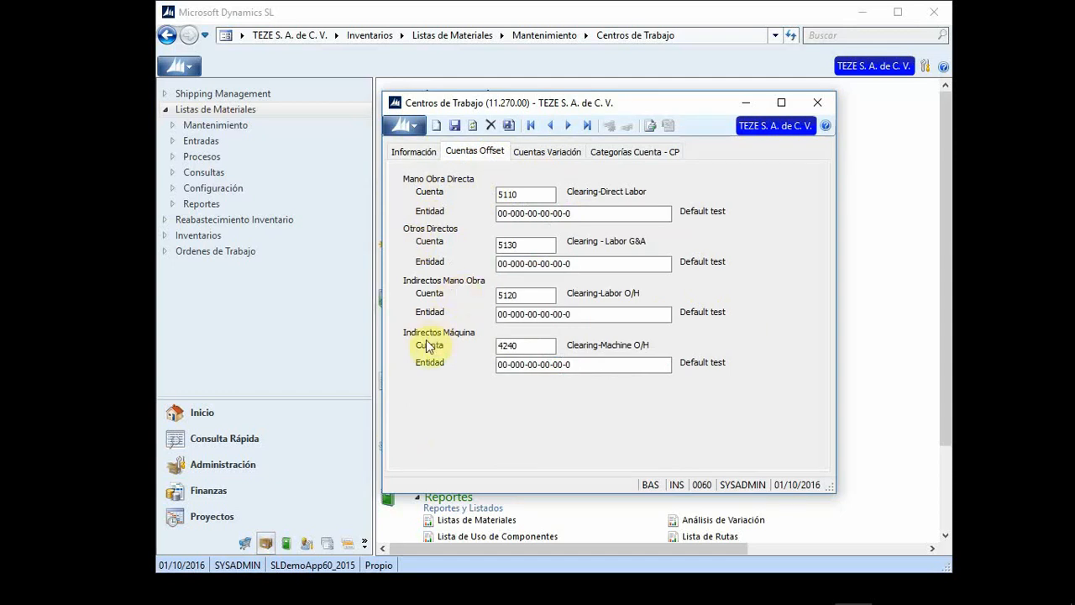
{"action": "left_click", "coordinate": [554, 155]}
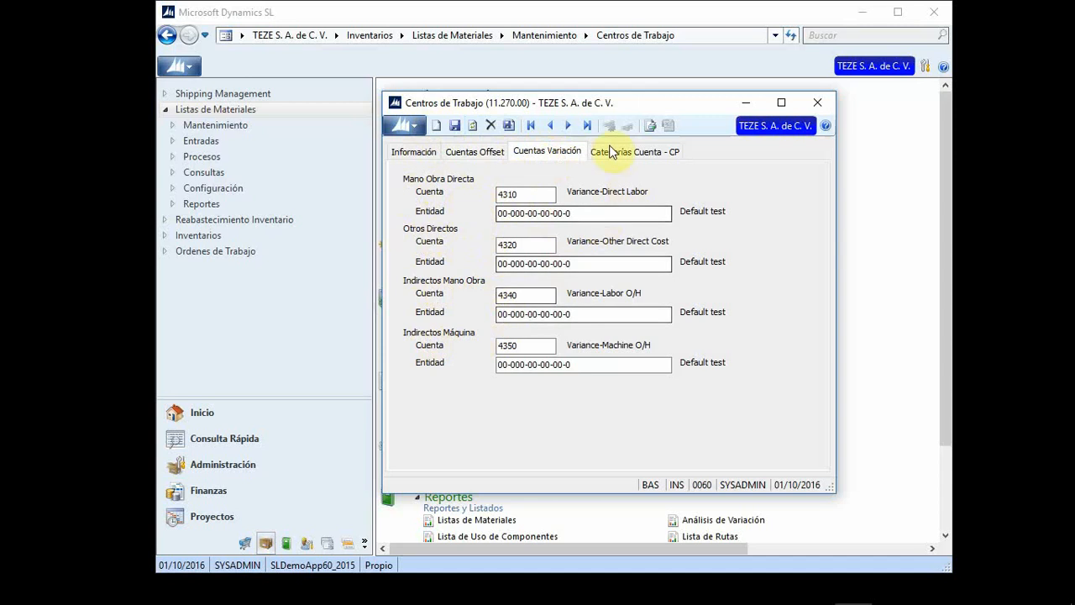
{"action": "left_click", "coordinate": [414, 160]}
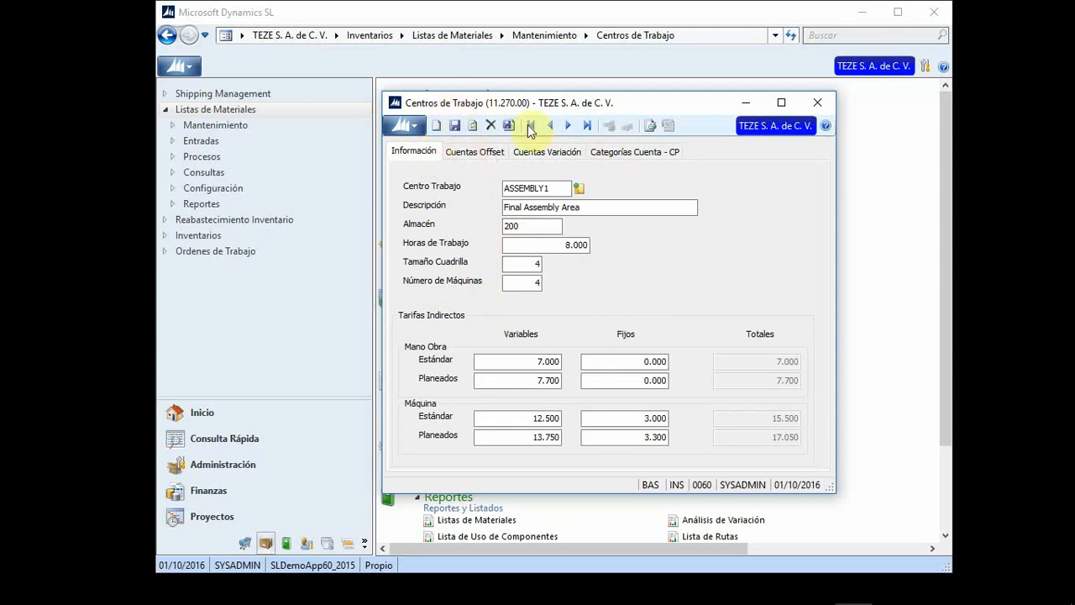
{"action": "left_click", "coordinate": [817, 103]}
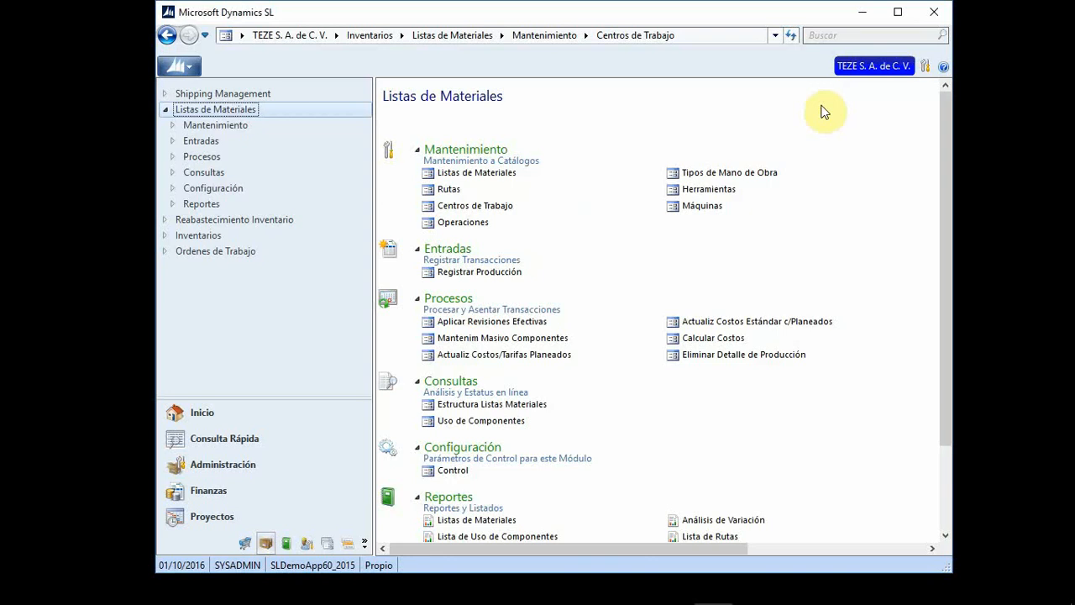
{"action": "left_click", "coordinate": [476, 224]}
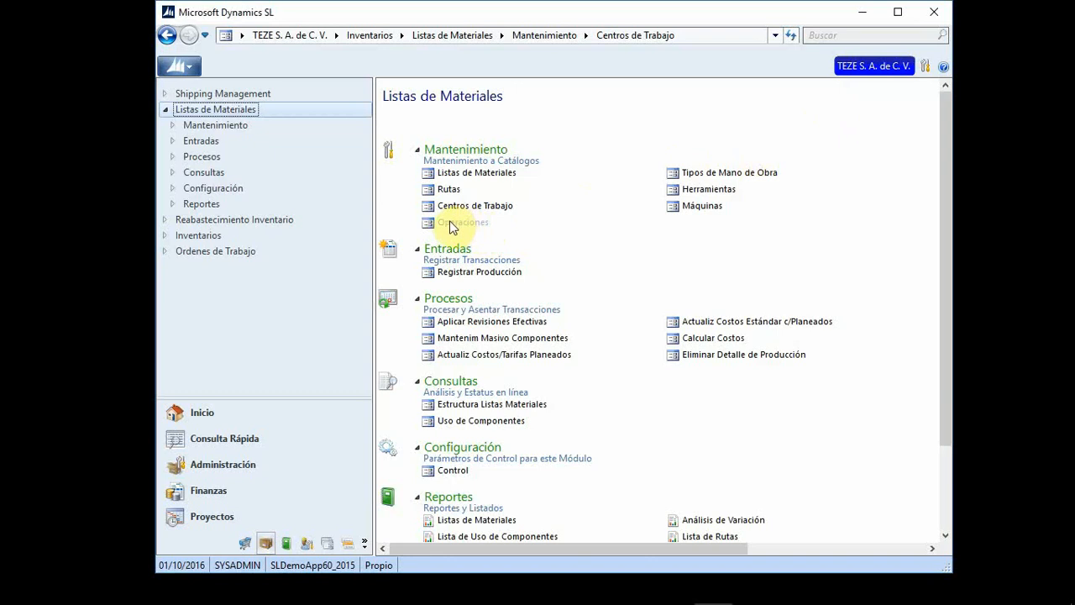
{"action": "left_click", "coordinate": [450, 222]}
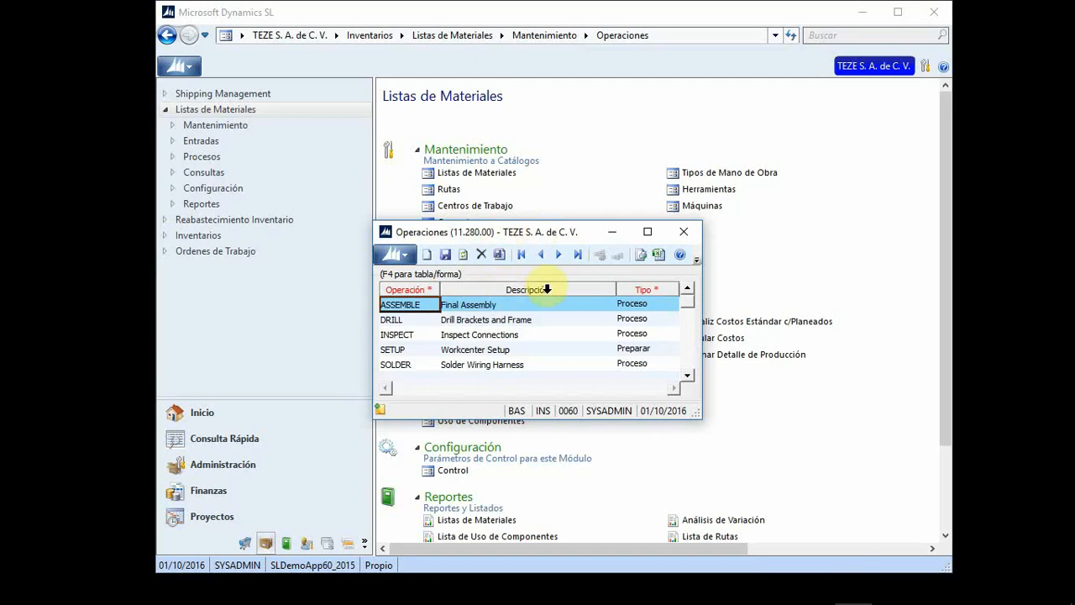
{"action": "left_click", "coordinate": [669, 308]}
{"action": "left_click", "coordinate": [671, 306]}
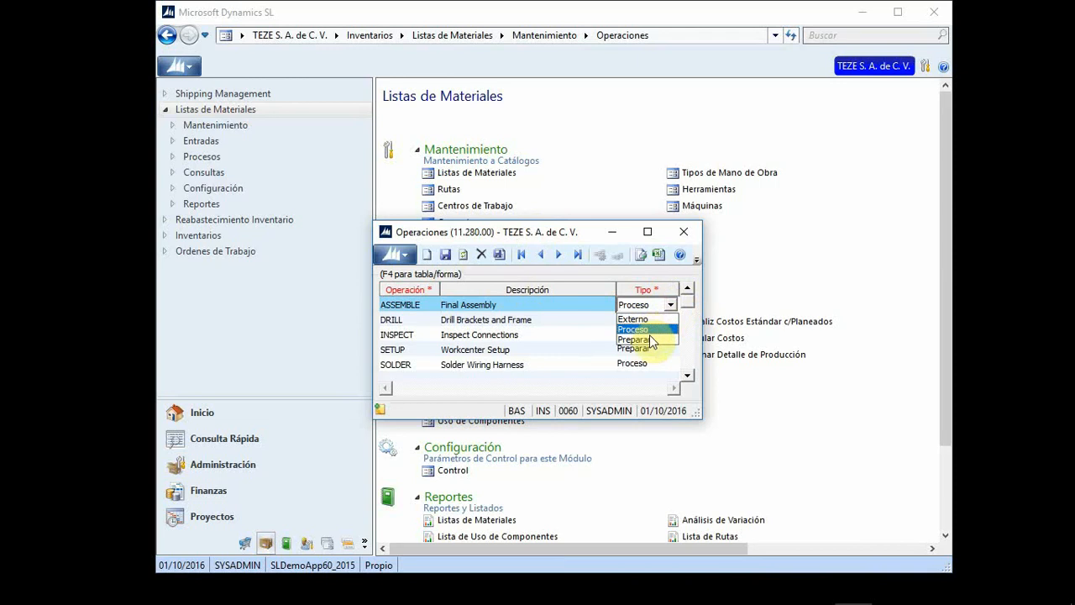
{"action": "left_click", "coordinate": [660, 327]}
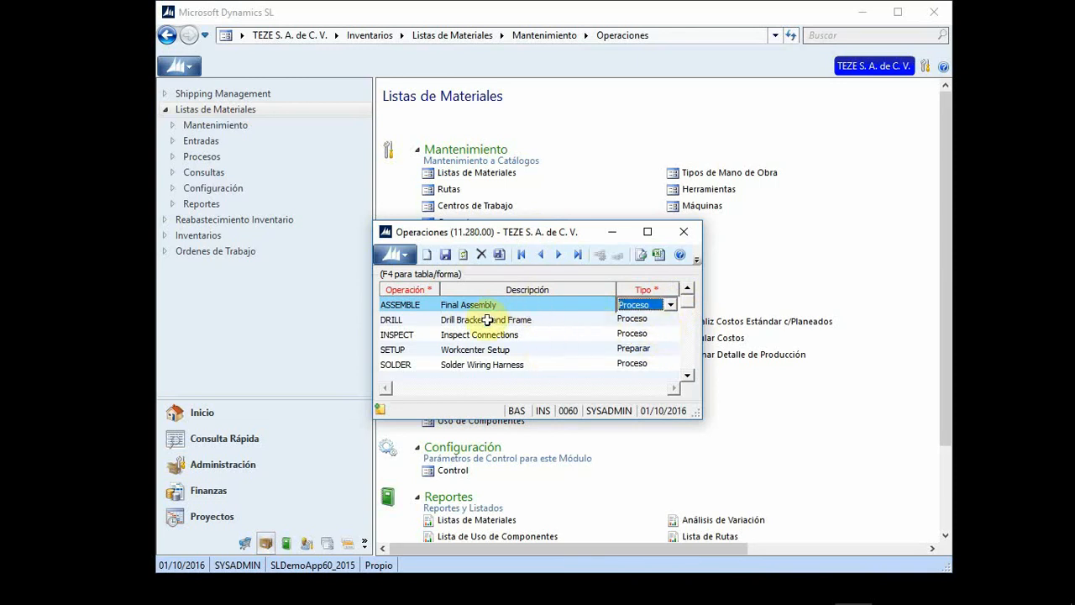
{"action": "left_click", "coordinate": [445, 254]}
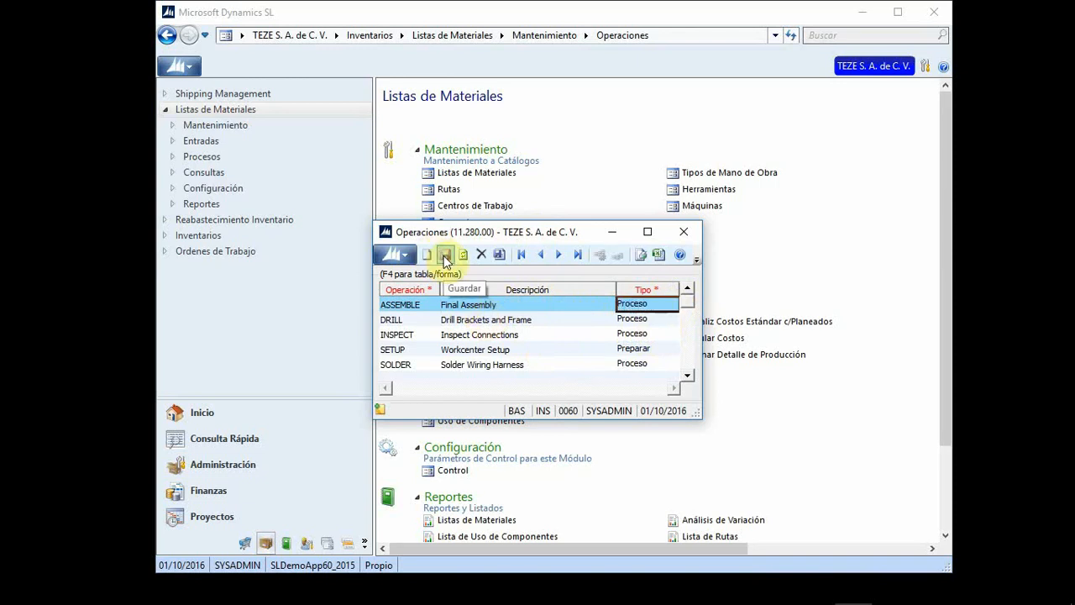
{"action": "left_click", "coordinate": [685, 232]}
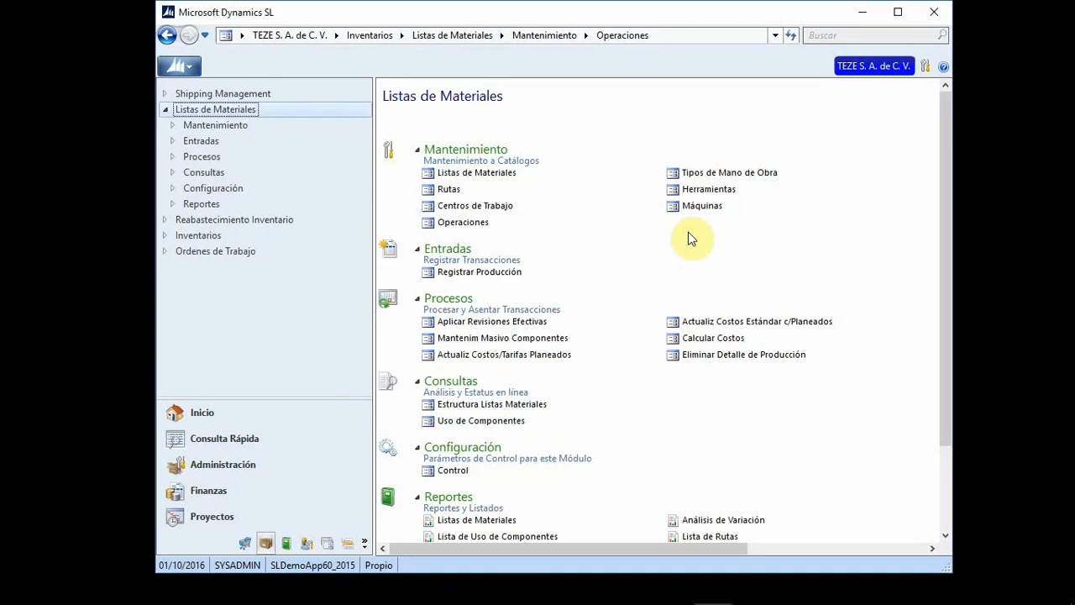
Step: Review the four labour types and their rates, then close Tipos de Mano de Obra and open Herramientas
{"action": "left_click", "coordinate": [736, 172]}
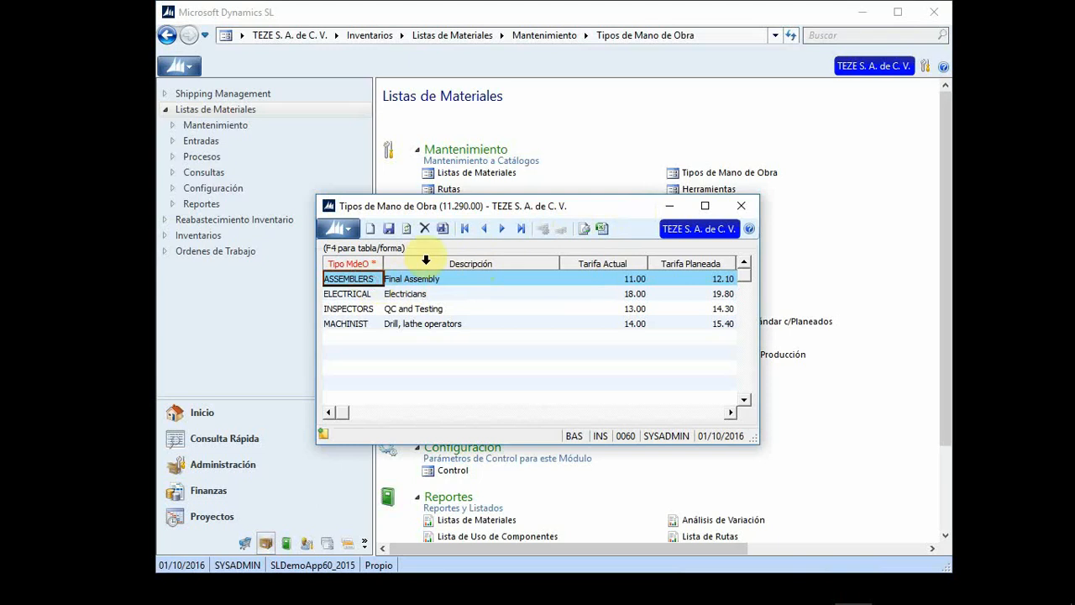
{"action": "key", "text": "Down"}
{"action": "key", "text": "Down"}
{"action": "key", "text": "Up"}
{"action": "key", "text": "Up"}
{"action": "key", "text": "Tab"}
{"action": "key", "text": "Tab"}
{"action": "key", "text": "Tab"}
{"action": "key", "text": "Tab"}
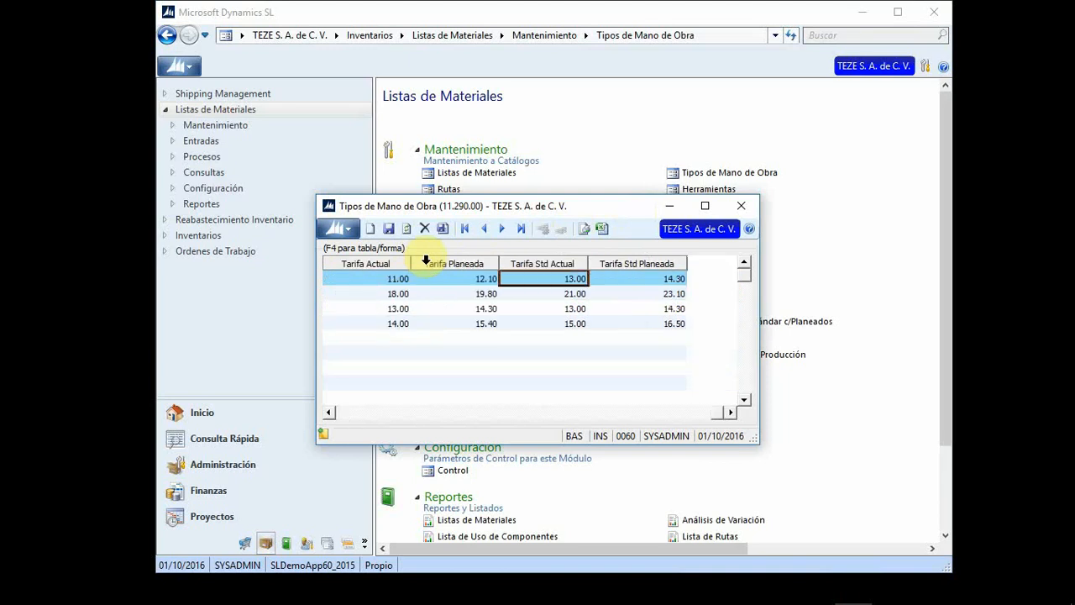
{"action": "key", "text": "Tab"}
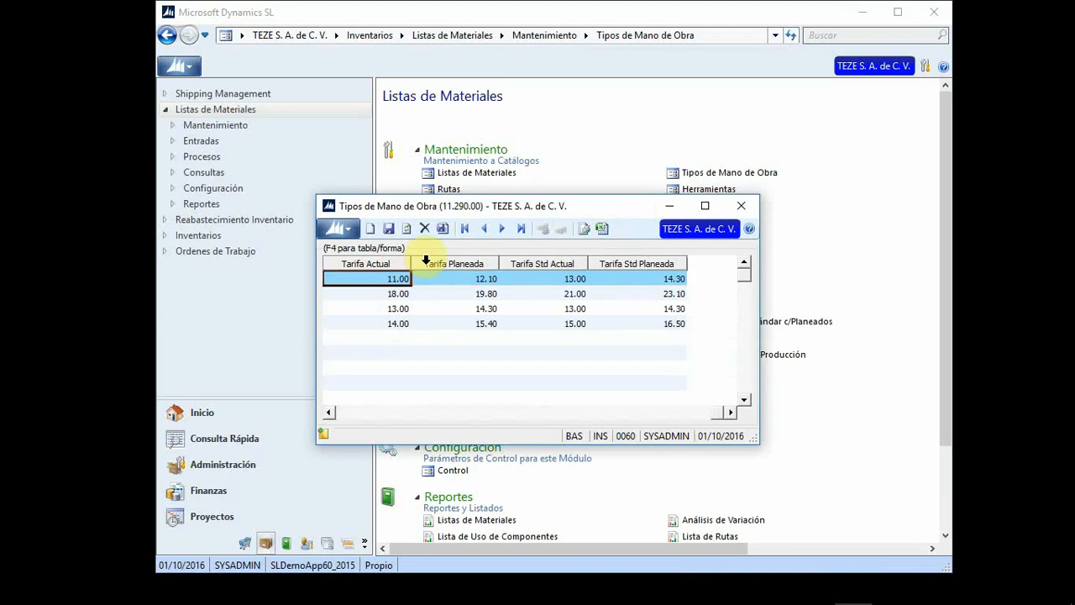
{"action": "key", "text": "Down"}
{"action": "key", "text": "Down"}
{"action": "key", "text": "Down"}
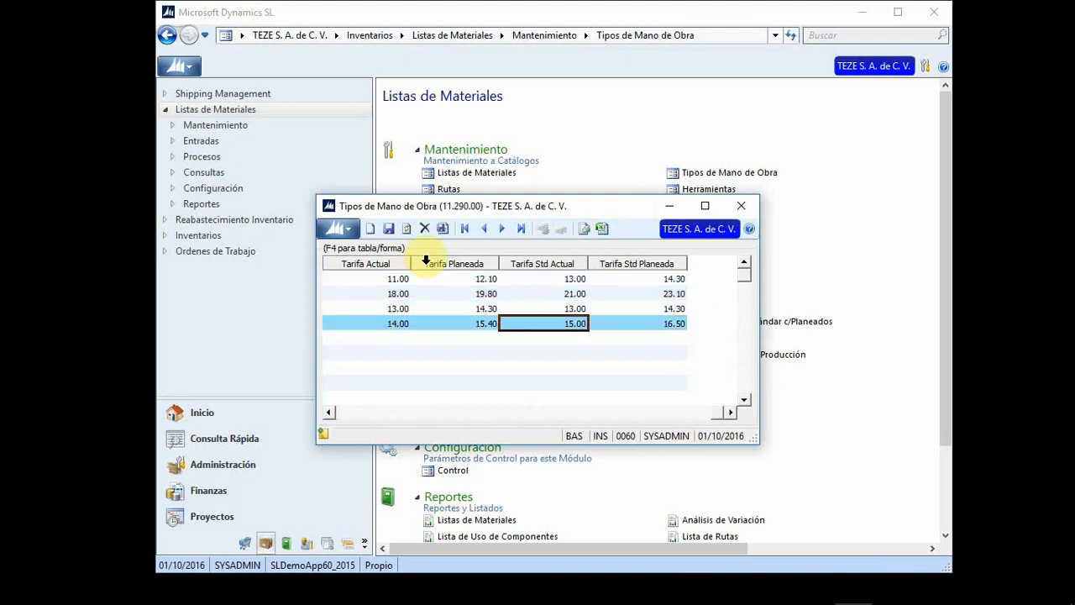
{"action": "key", "text": "Home"}
{"action": "key", "text": "Down"}
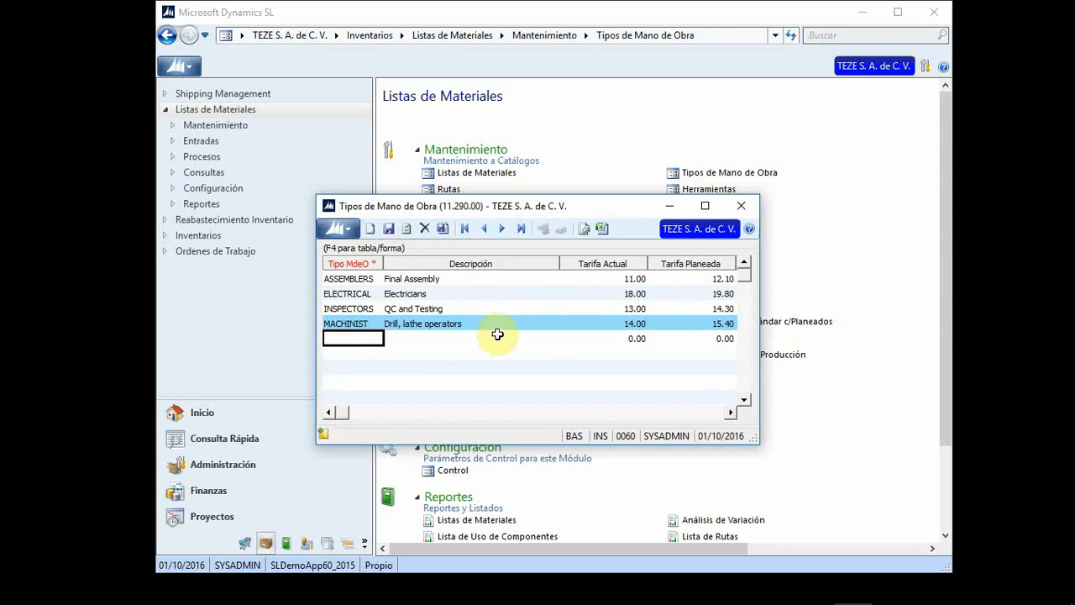
{"action": "left_click", "coordinate": [742, 207]}
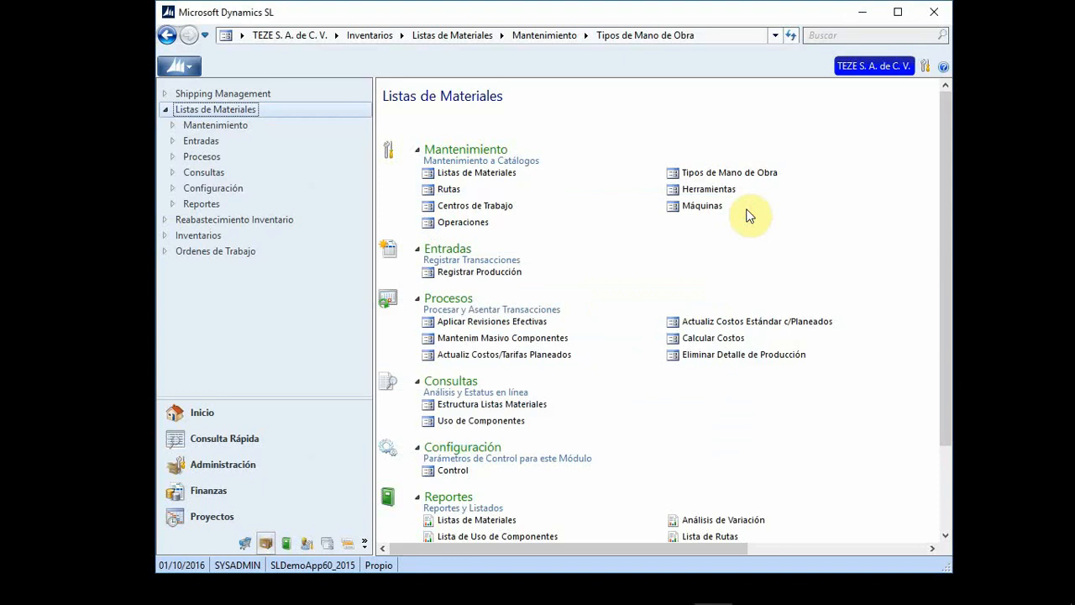
{"action": "left_click", "coordinate": [719, 191]}
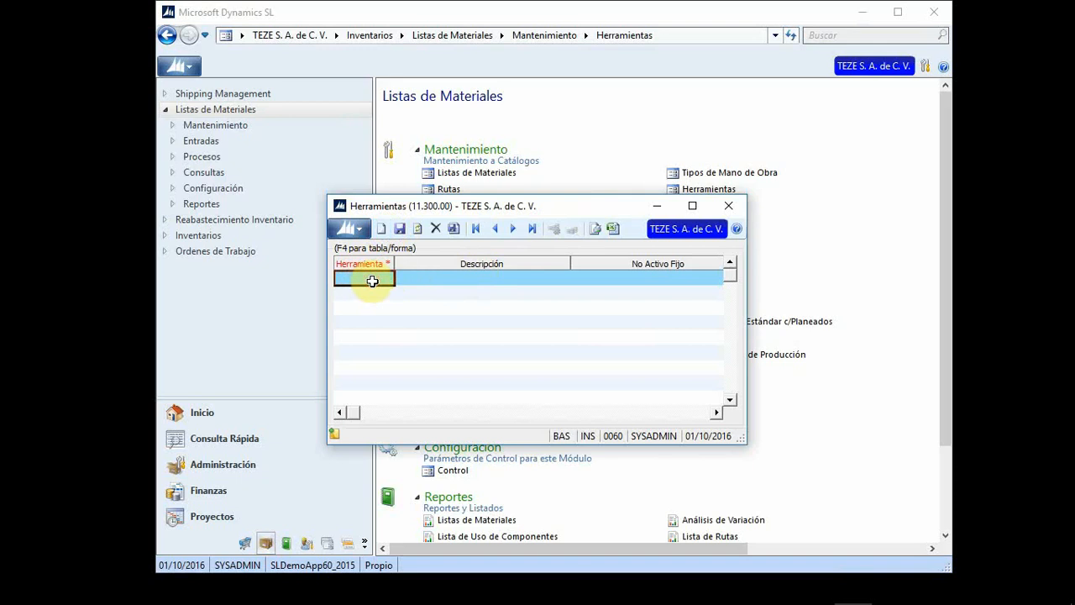
Step: Enter tool MOLDES, 'Moldes para Vaso', fixed asset 000000, status Activa, then close Herramientas
{"action": "key", "text": "F4"}
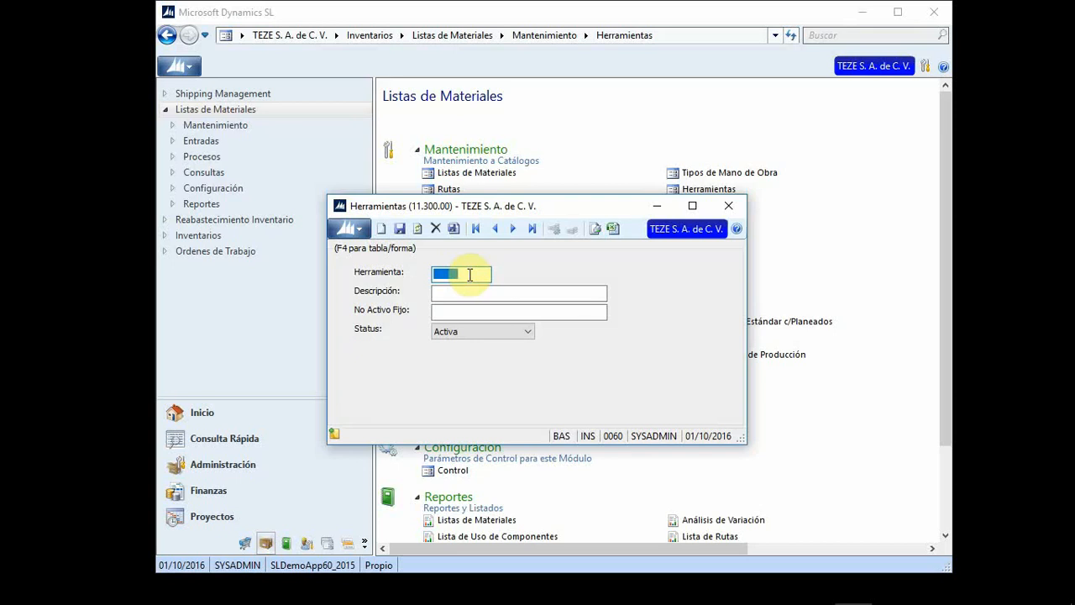
{"action": "type", "text": "MOLDE"}
{"action": "key", "text": "BackSpace"}
{"action": "key", "text": "BackSpace"}
{"action": "type", "text": "DES"}
{"action": "key", "text": "Tab"}
{"action": "type", "text": "Mo"}
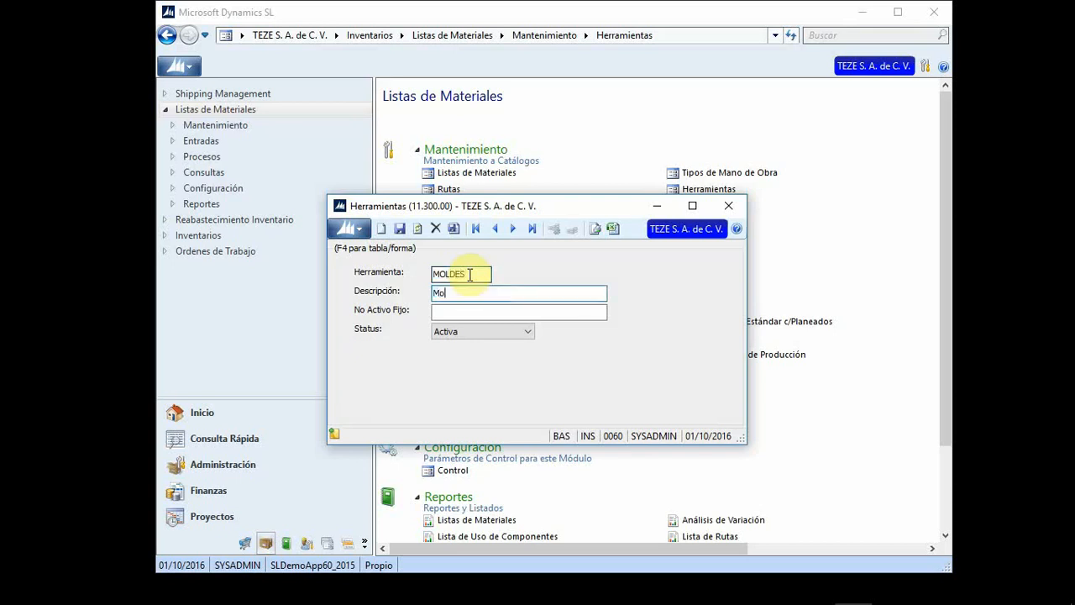
{"action": "type", "text": "ldes para Vaso"}
{"action": "key", "text": "Tab"}
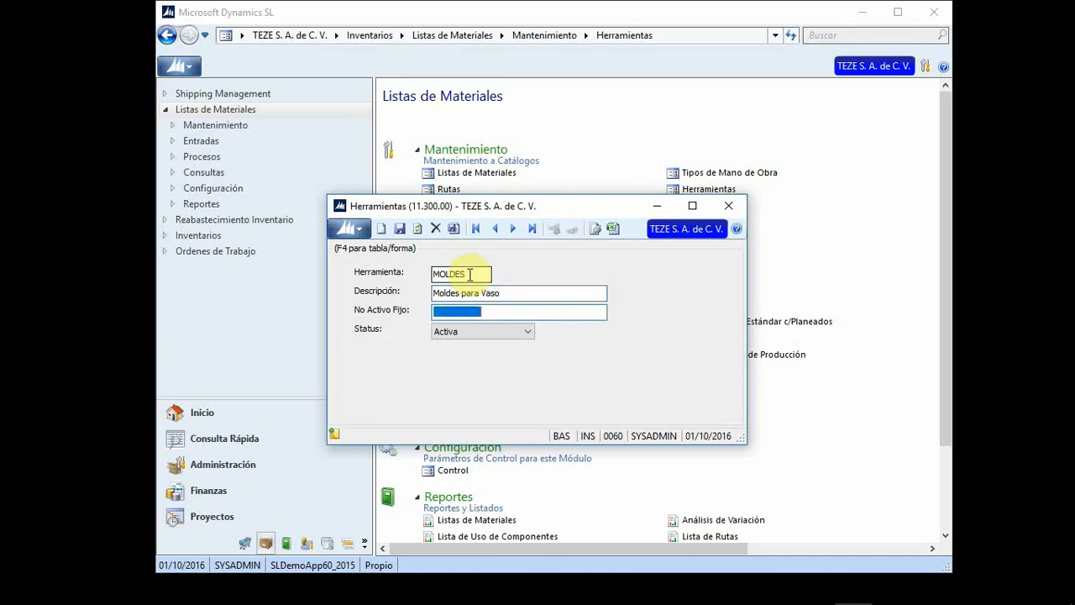
{"action": "type", "text": "000000"}
{"action": "key", "text": "Tab"}
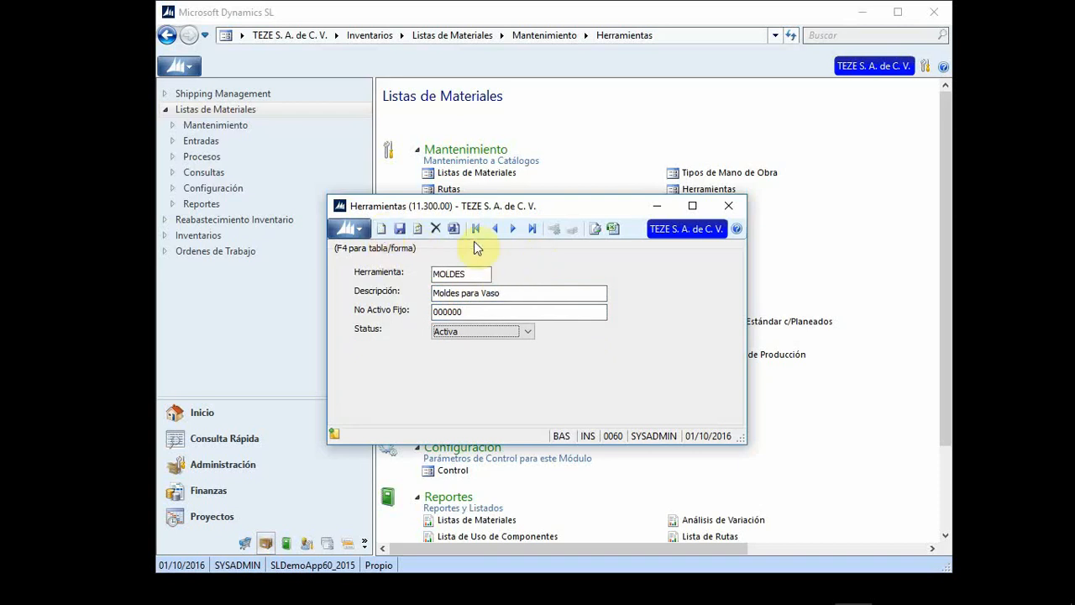
{"action": "left_click", "coordinate": [730, 205]}
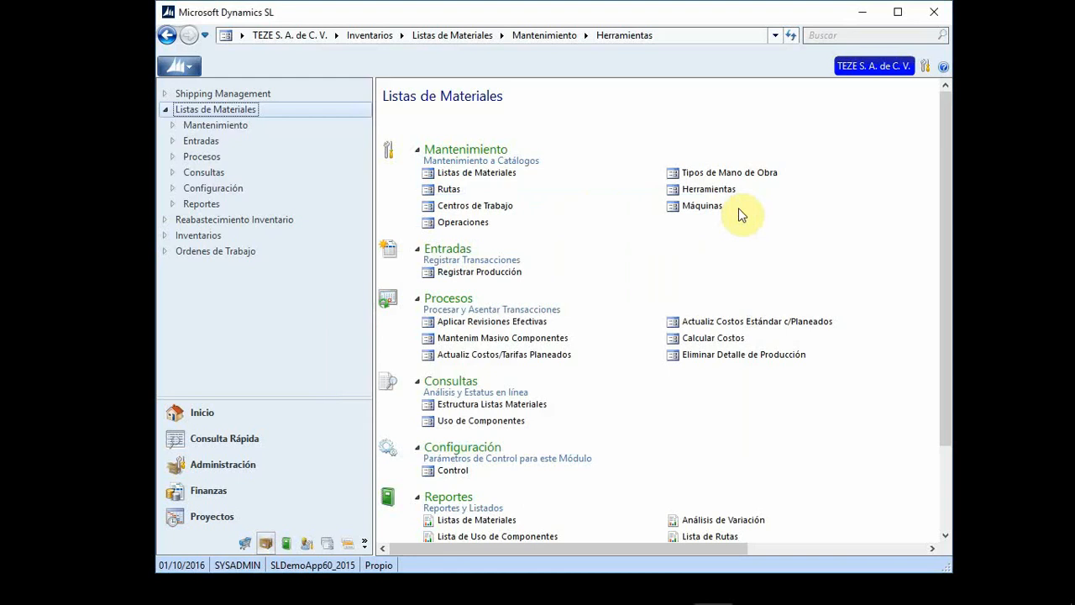
Step: Open the Máquinas catalogue and move through the cells of the new machine row
{"action": "left_click", "coordinate": [709, 207]}
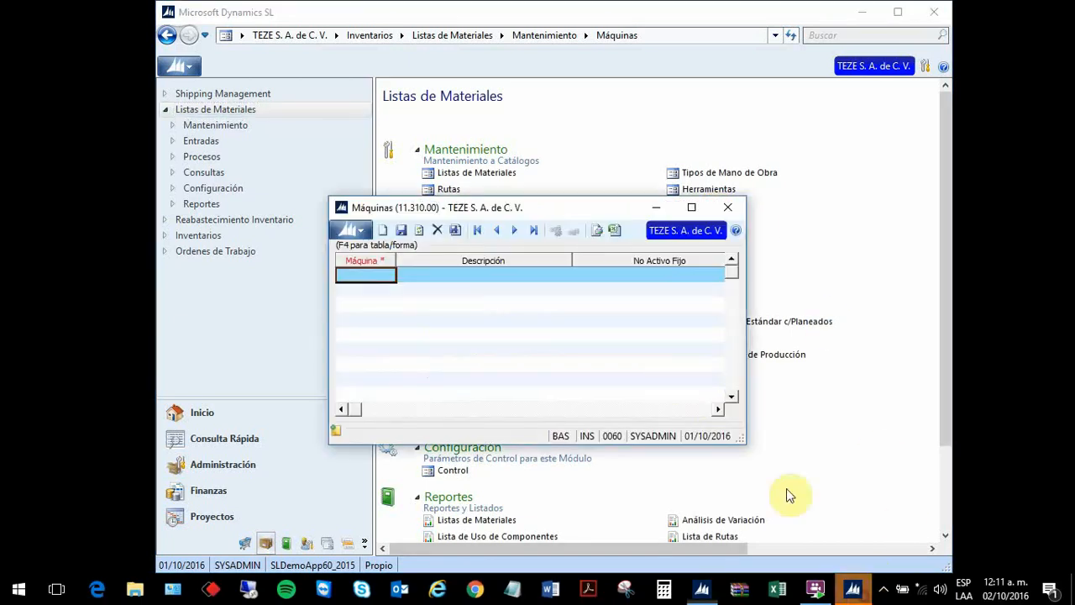
{"action": "left_click", "coordinate": [664, 371]}
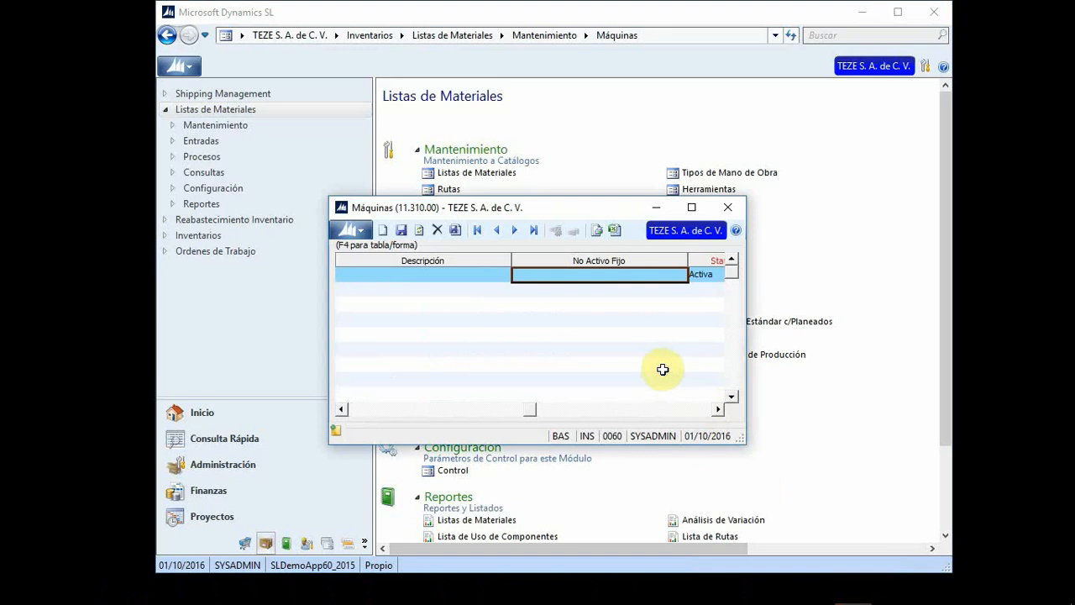
{"action": "left_click", "coordinate": [432, 278]}
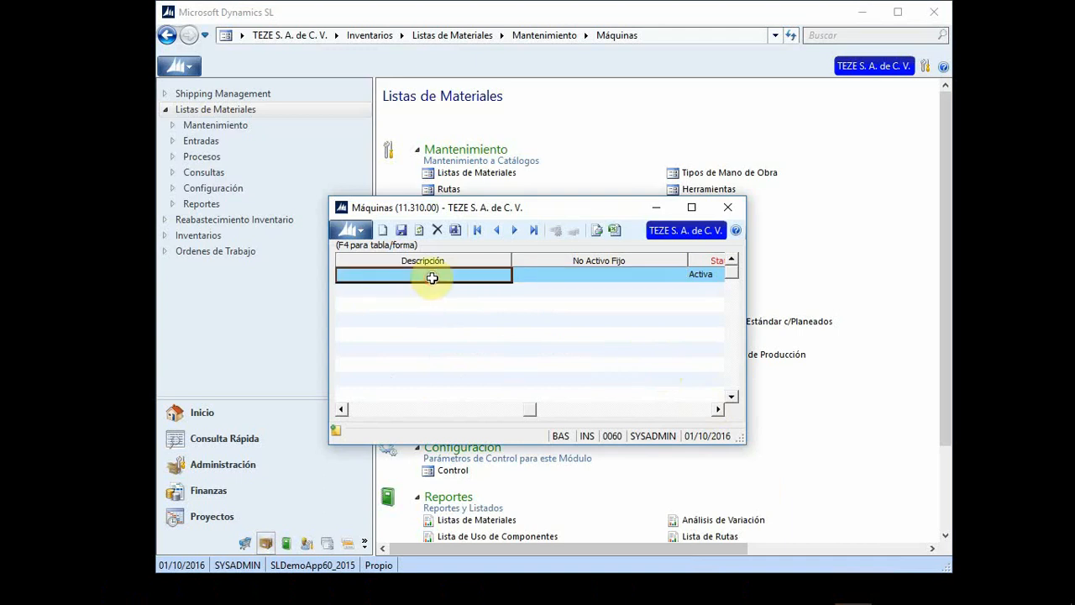
{"action": "key", "text": "Left"}
{"action": "key", "text": "Right"}
{"action": "key", "text": "Right"}
{"action": "key", "text": "Left"}
{"action": "key", "text": "Left"}
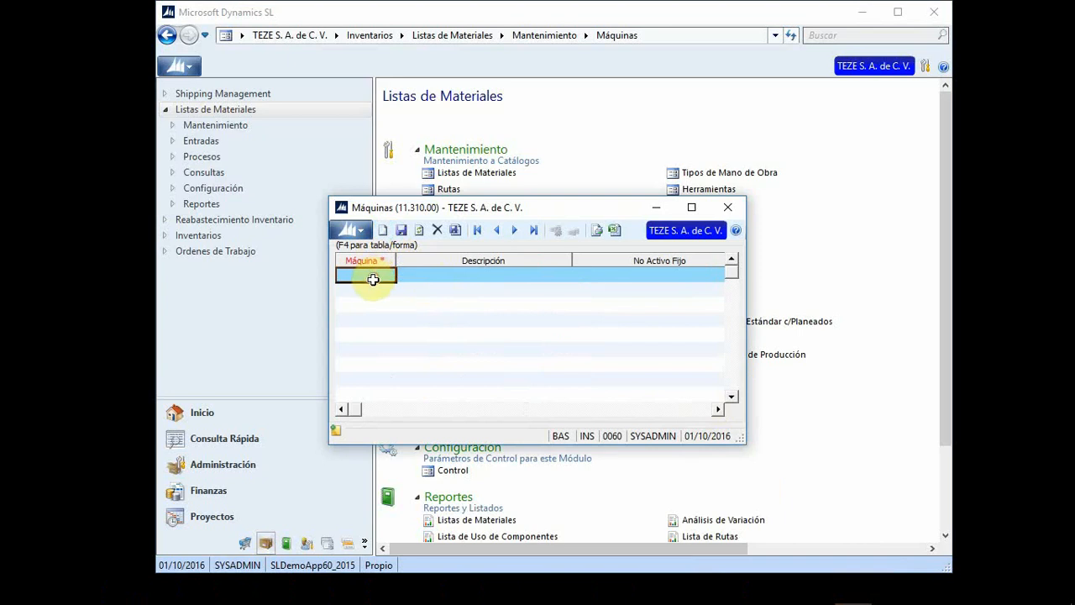
Step: Create machine PRENSA, 'Prensa de 500 toneladas', fixed asset 00012, save it and close the window
{"action": "key", "text": "F4"}
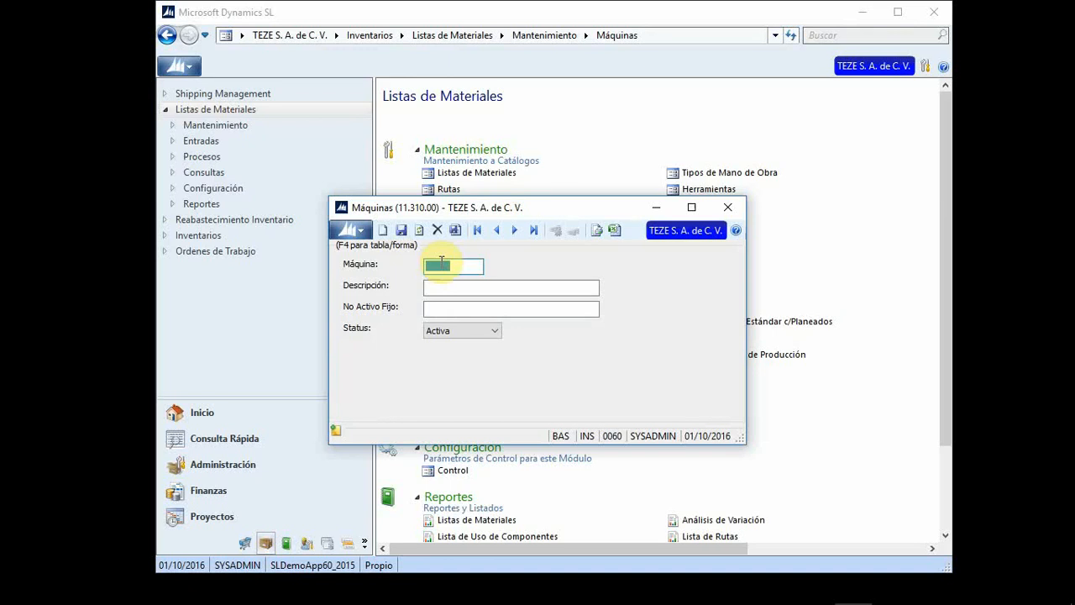
{"action": "type", "text": "PRENSA"}
{"action": "key", "text": "Tab"}
{"action": "type", "text": "Pre"}
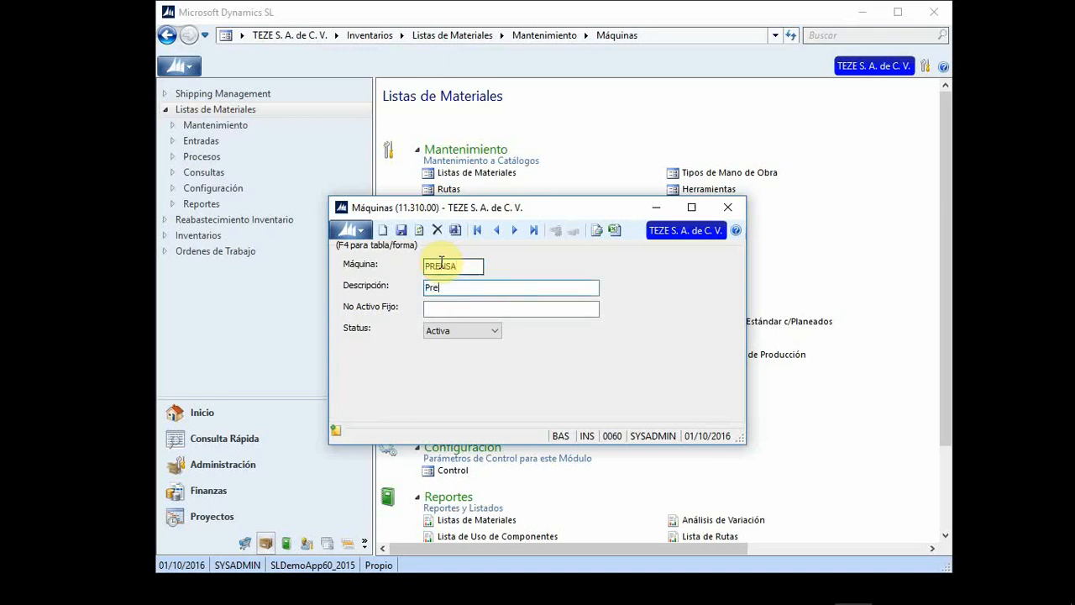
{"action": "type", "text": "nsa de 500 toneladas"}
{"action": "key", "text": "Tab"}
{"action": "type", "text": "00012"}
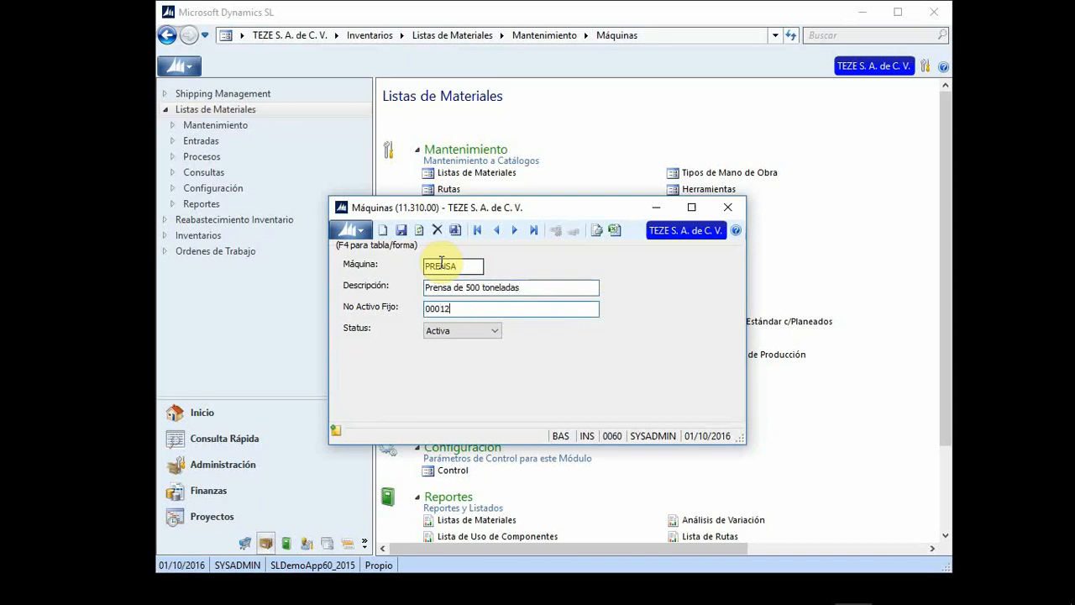
{"action": "key", "text": "Tab"}
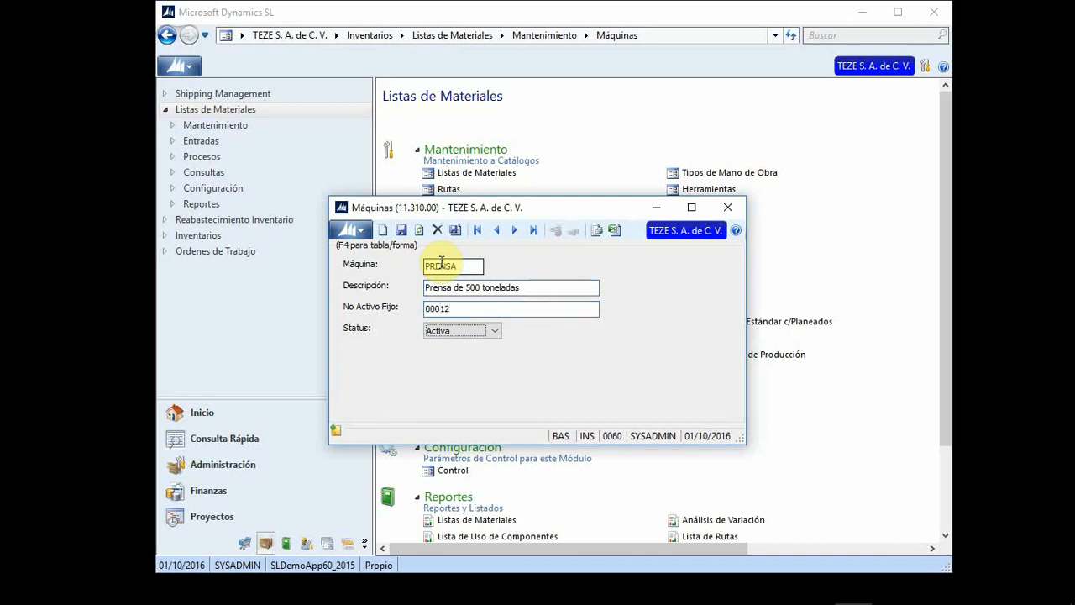
{"action": "left_click", "coordinate": [401, 235]}
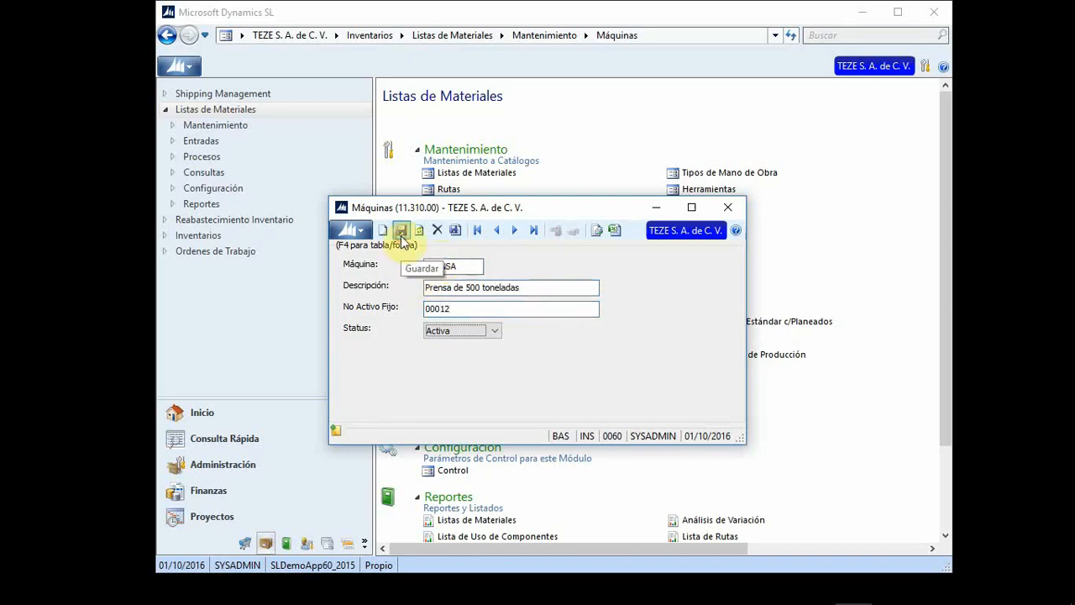
{"action": "left_click", "coordinate": [727, 208]}
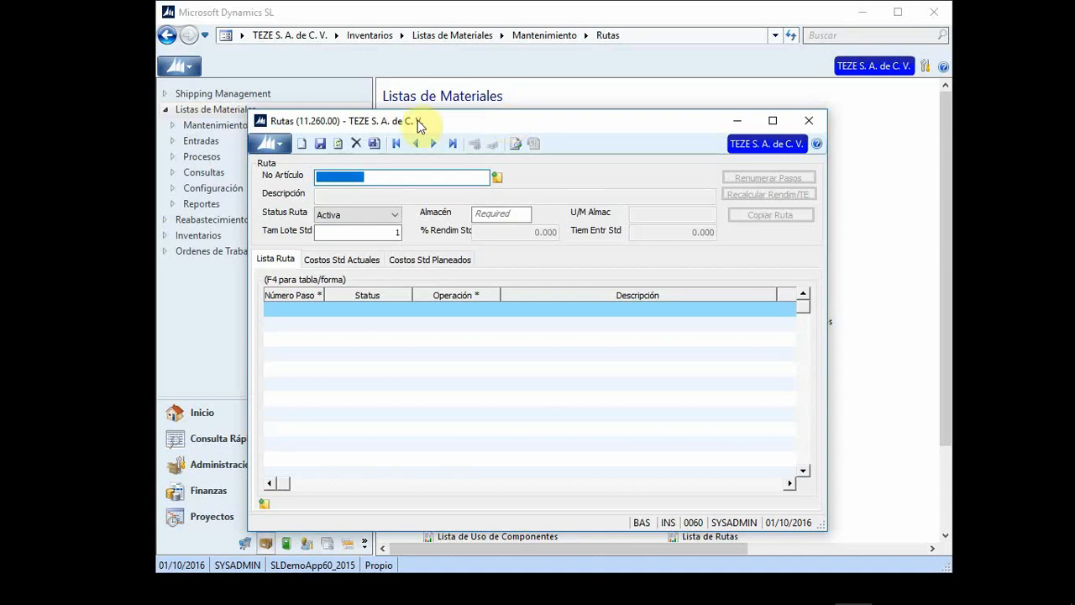
Step: Choose item CAFE (Cafe Gourmet) from the bills-of-materials lookup and set warehouse 200 for the route
{"action": "left_click", "coordinate": [379, 177]}
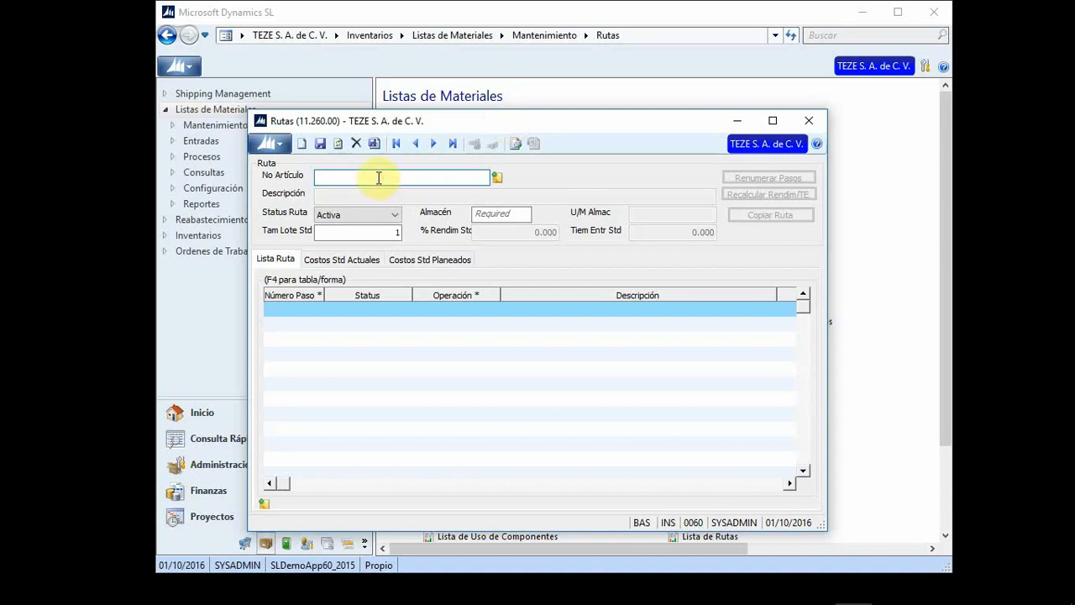
{"action": "double_click", "coordinate": [379, 177]}
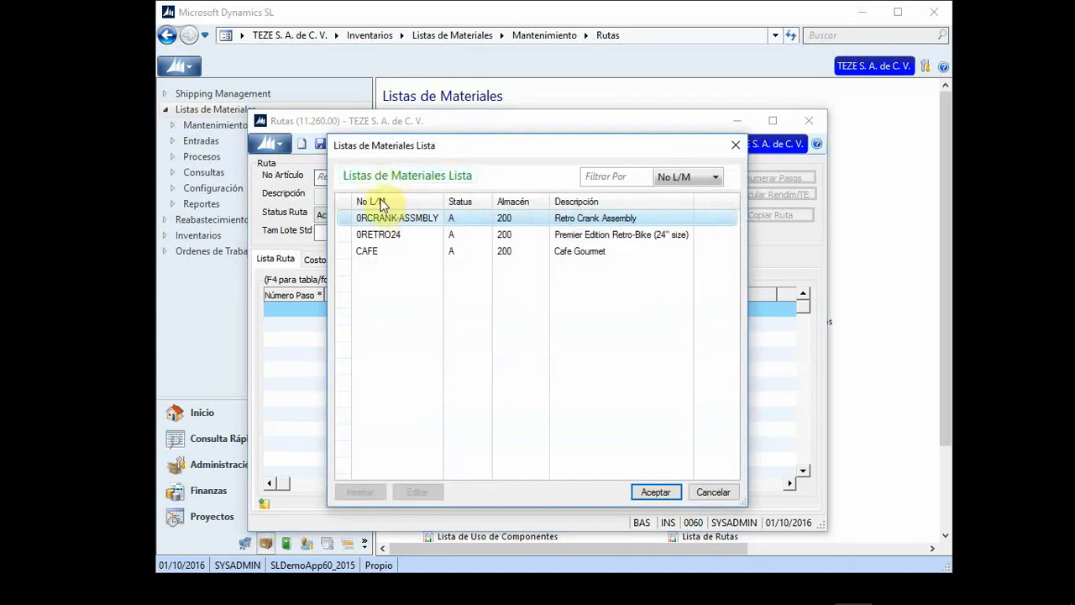
{"action": "double_click", "coordinate": [369, 254]}
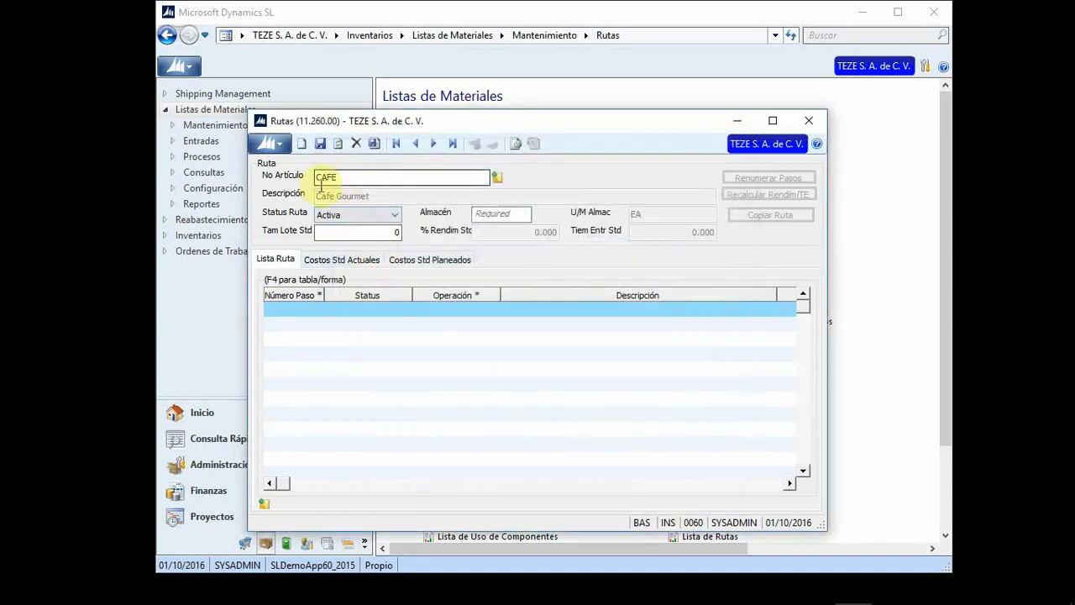
{"action": "double_click", "coordinate": [349, 174]}
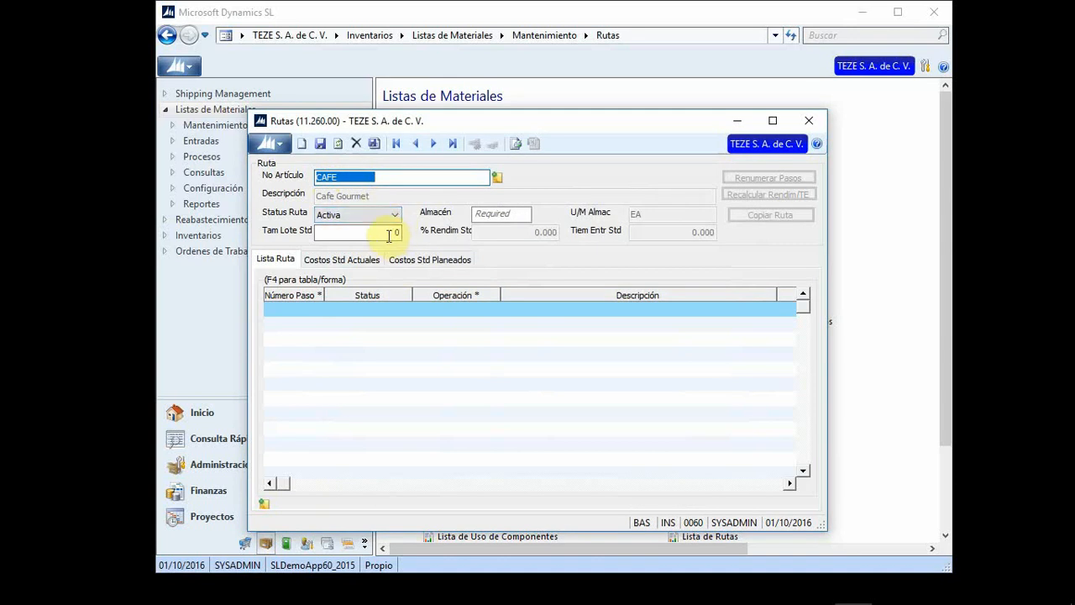
{"action": "left_click", "coordinate": [490, 213]}
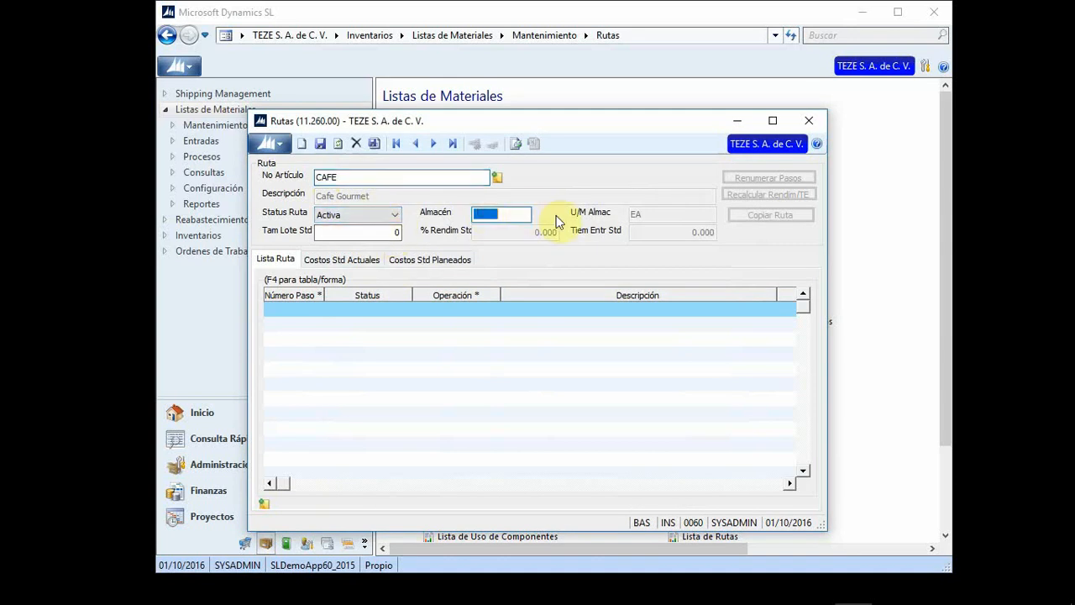
{"action": "type", "text": "200"}
{"action": "key", "text": "Tab"}
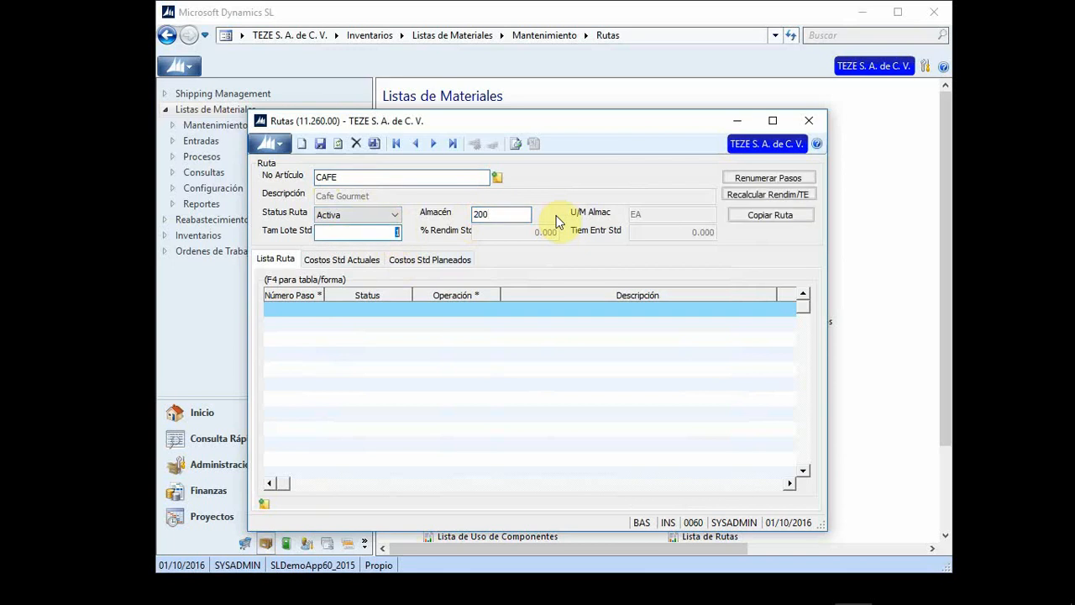
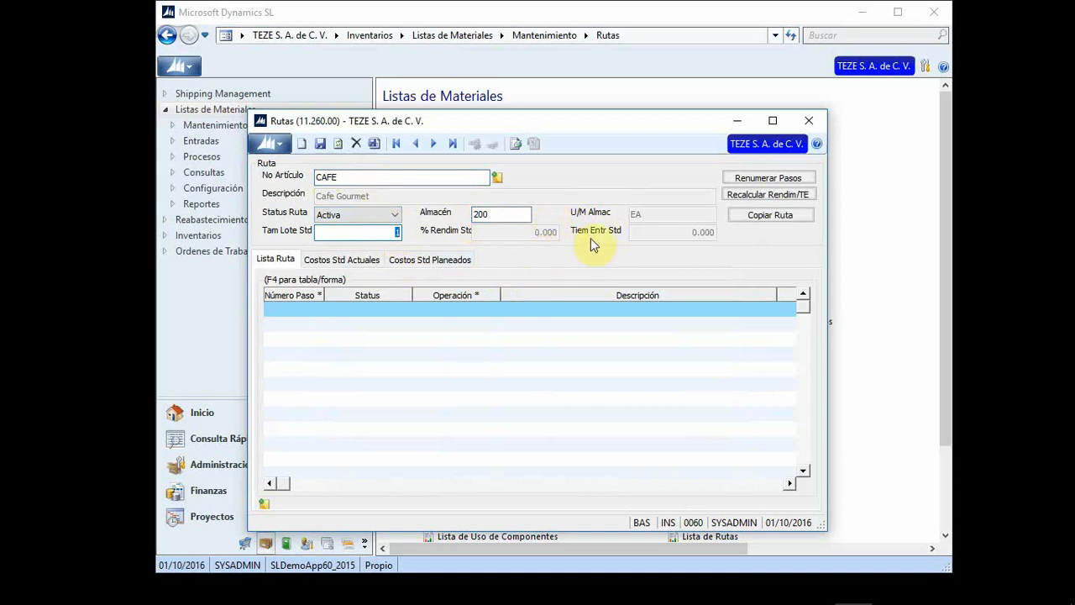
Step: Add route step 00010 with status Activo and operation INSPECT
{"action": "left_click", "coordinate": [293, 311]}
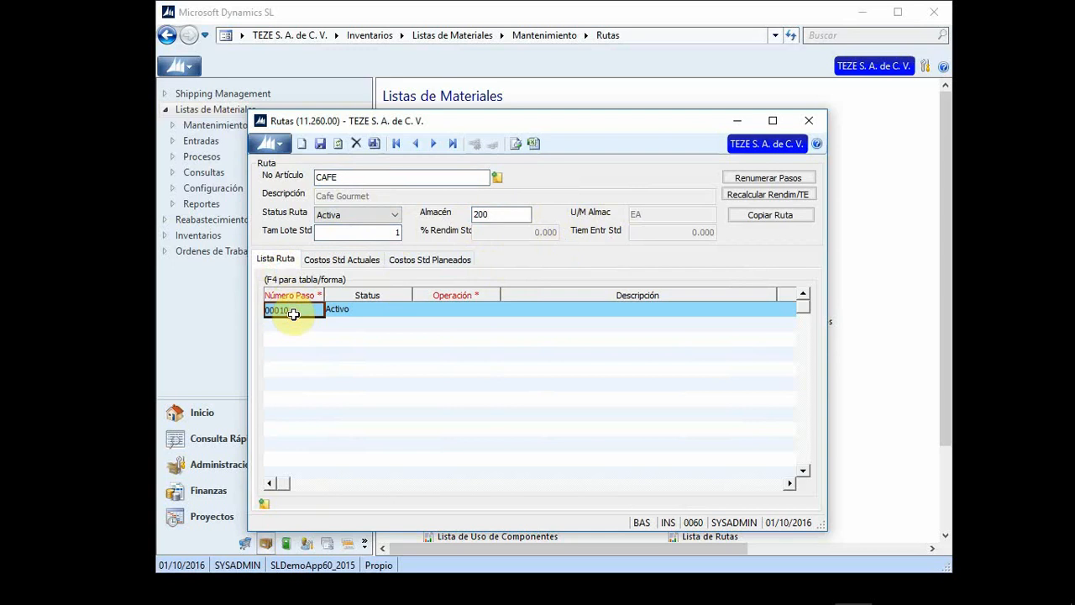
{"action": "key", "text": "Tab"}
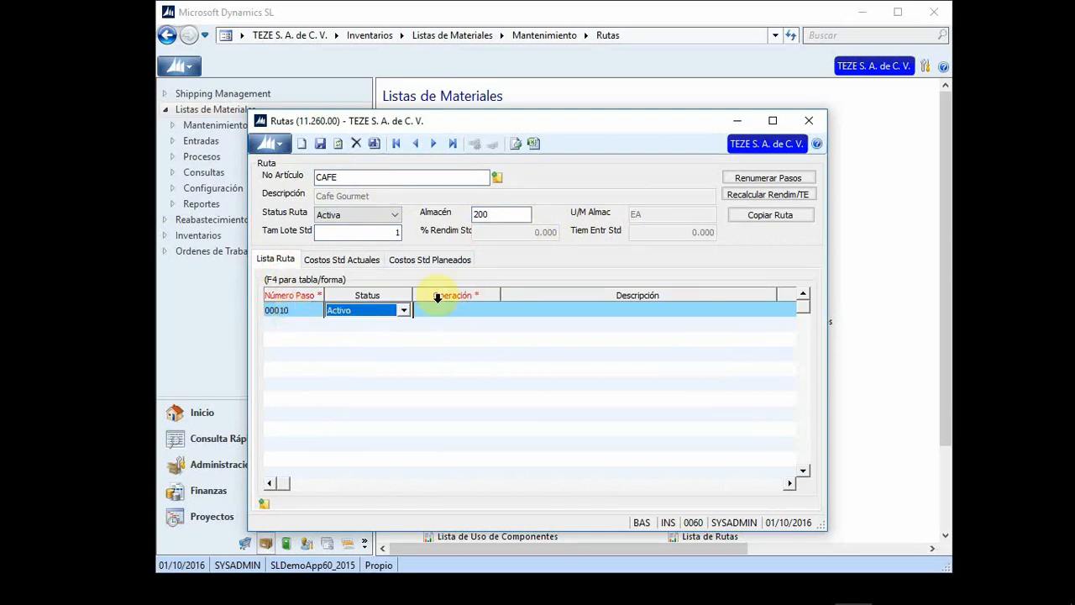
{"action": "left_click", "coordinate": [404, 311]}
{"action": "left_click", "coordinate": [405, 309]}
{"action": "left_click", "coordinate": [439, 307]}
{"action": "double_click", "coordinate": [440, 306]}
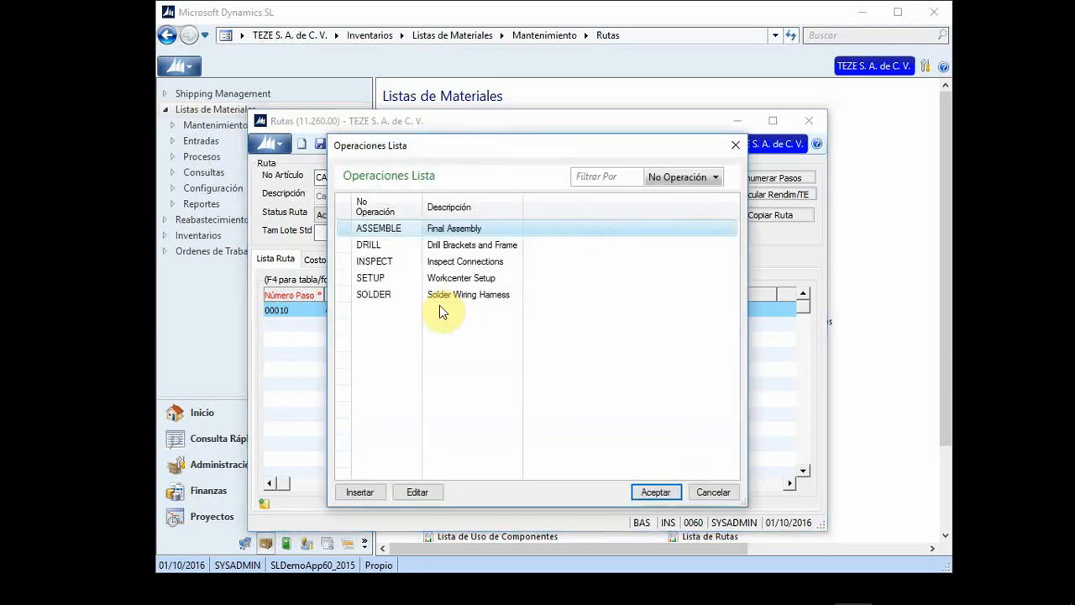
{"action": "double_click", "coordinate": [387, 266]}
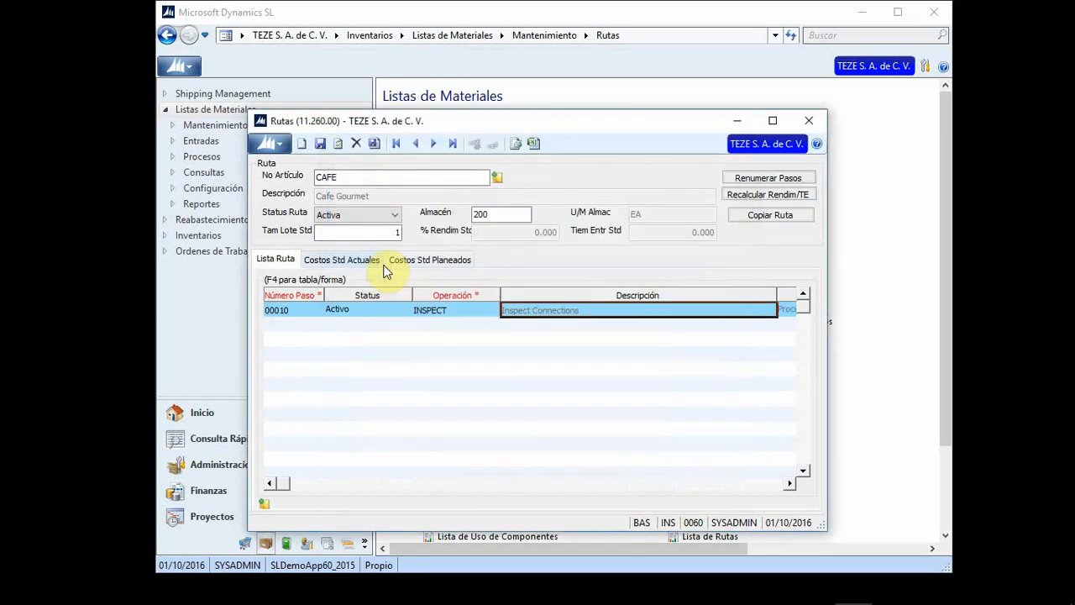
Step: Set the step's work center to ASSEMBLY1 from the lookup list
{"action": "key", "text": "Tab"}
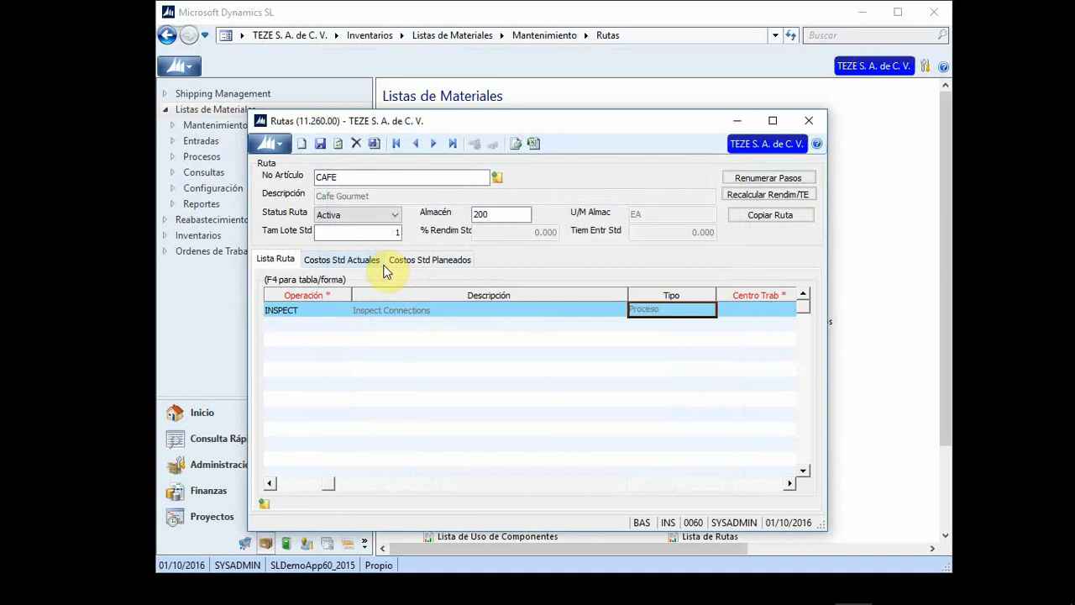
{"action": "key", "text": "Tab"}
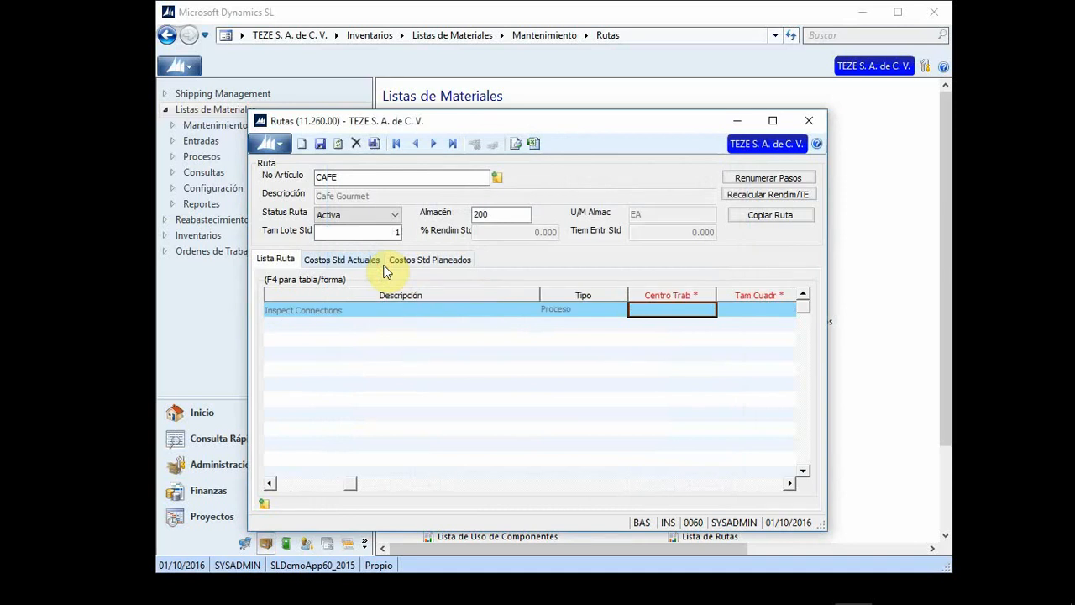
{"action": "key", "text": "F3"}
{"action": "key", "text": "Down"}
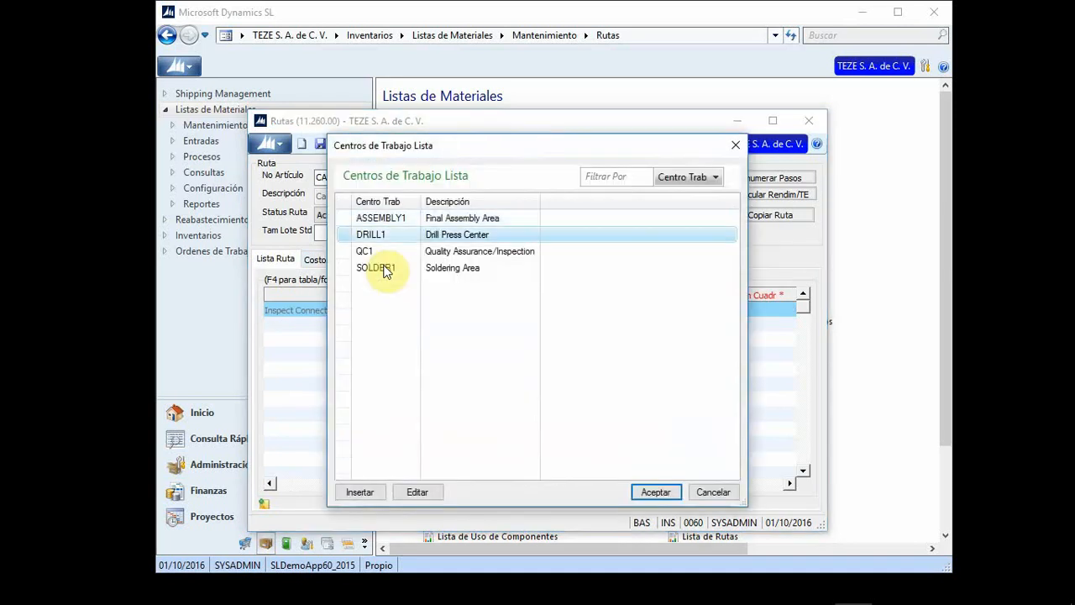
{"action": "key", "text": "Up"}
{"action": "key", "text": "Return"}
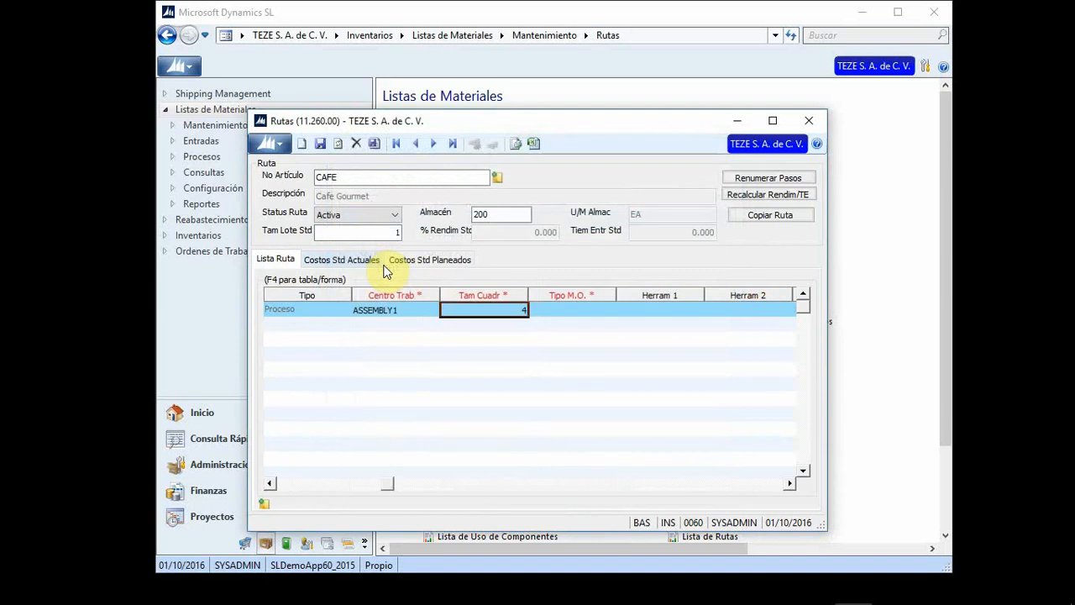
Step: Enter crew size 4 and choose labour type ELECTRICAL for the step
{"action": "type", "text": "4"}
{"action": "key", "text": "Tab"}
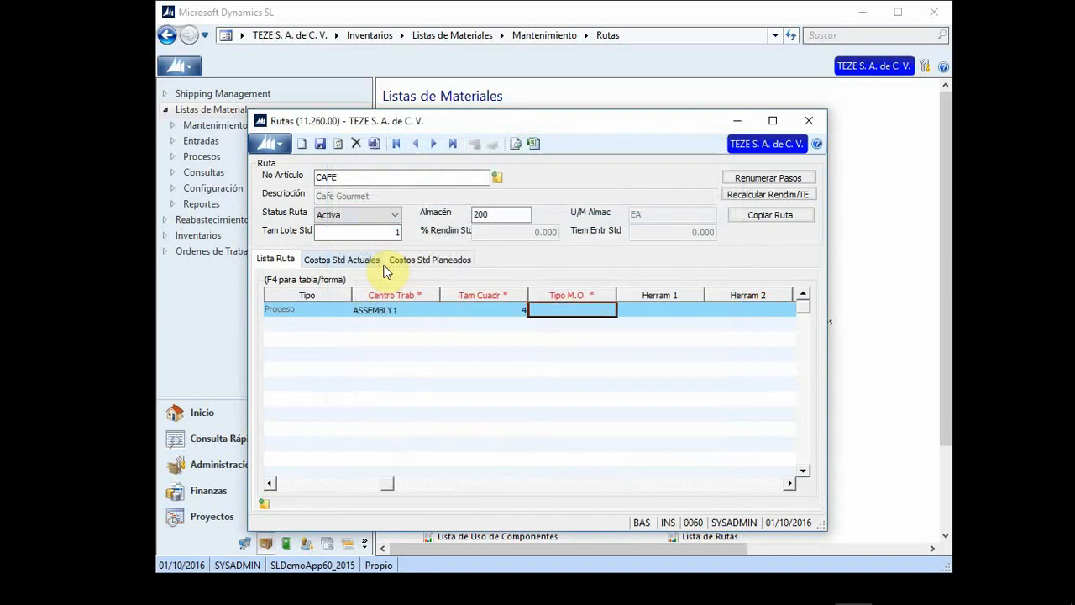
{"action": "key", "text": "F3"}
{"action": "key", "text": "Down"}
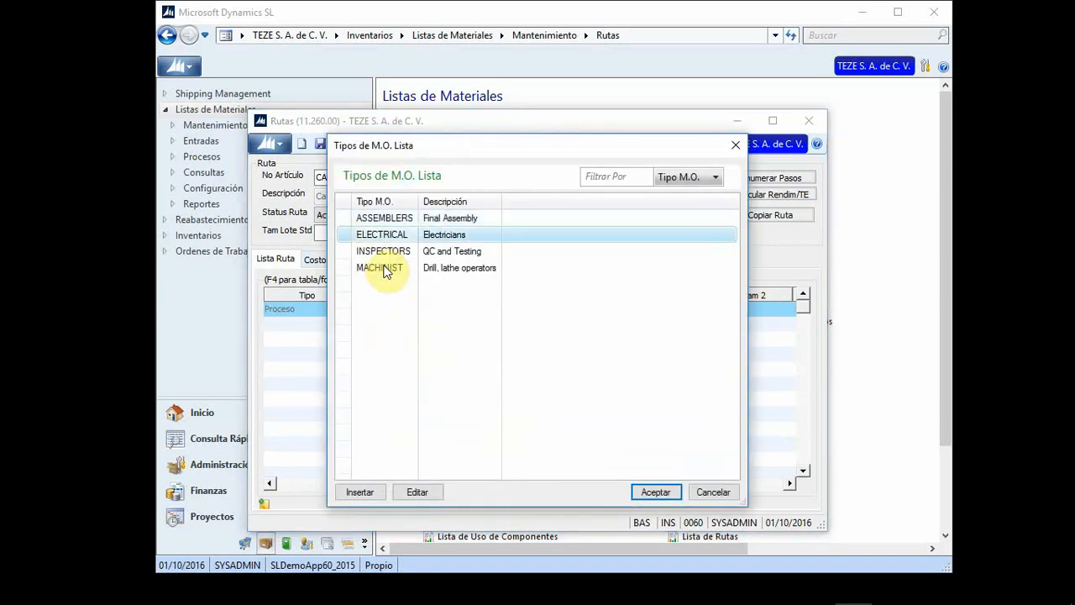
{"action": "key", "text": "Return"}
Step: Enter 14 labour hours for the route step
{"action": "key", "text": "Tab"}
{"action": "key", "text": "Tab"}
{"action": "key", "text": "shift+Tab"}
{"action": "key", "text": "shift+Tab"}
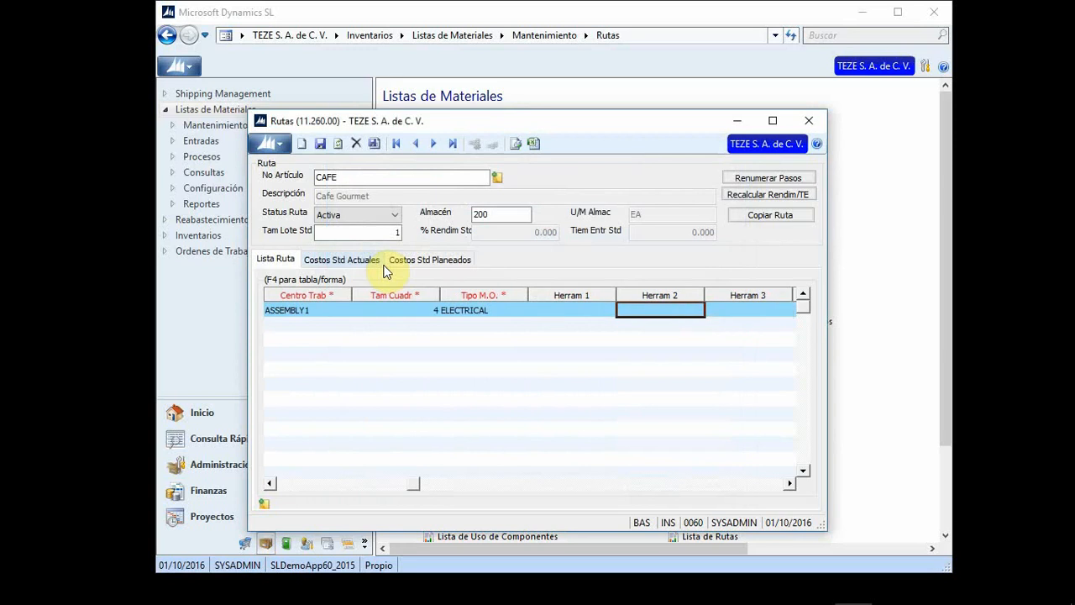
{"action": "key", "text": "Tab"}
{"action": "key", "text": "Tab"}
{"action": "key", "text": "Tab"}
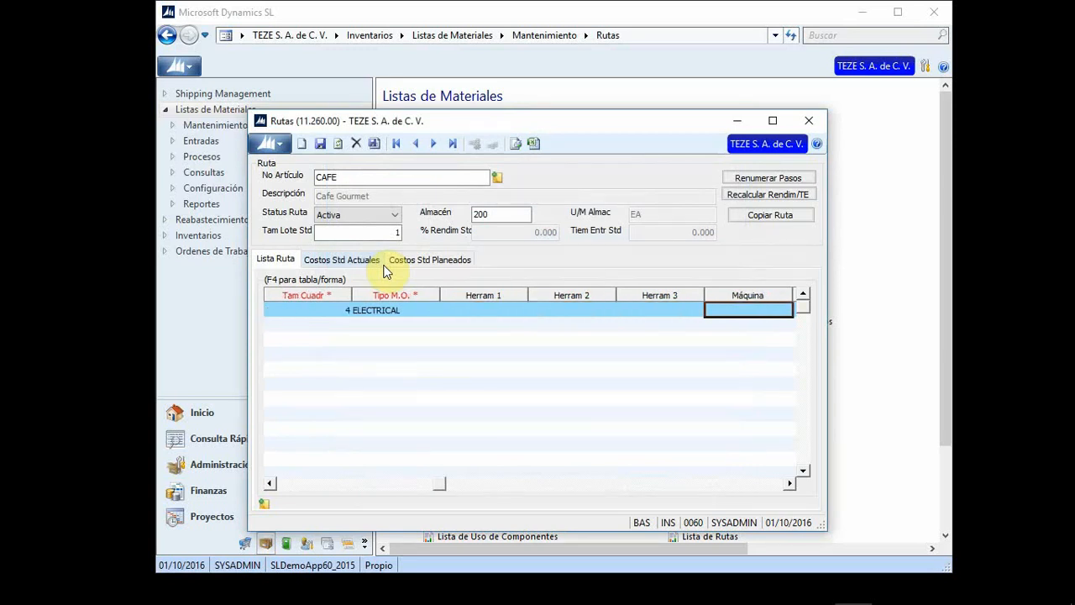
{"action": "key", "text": "Tab"}
{"action": "key", "text": "shift+Tab"}
{"action": "key", "text": "Tab"}
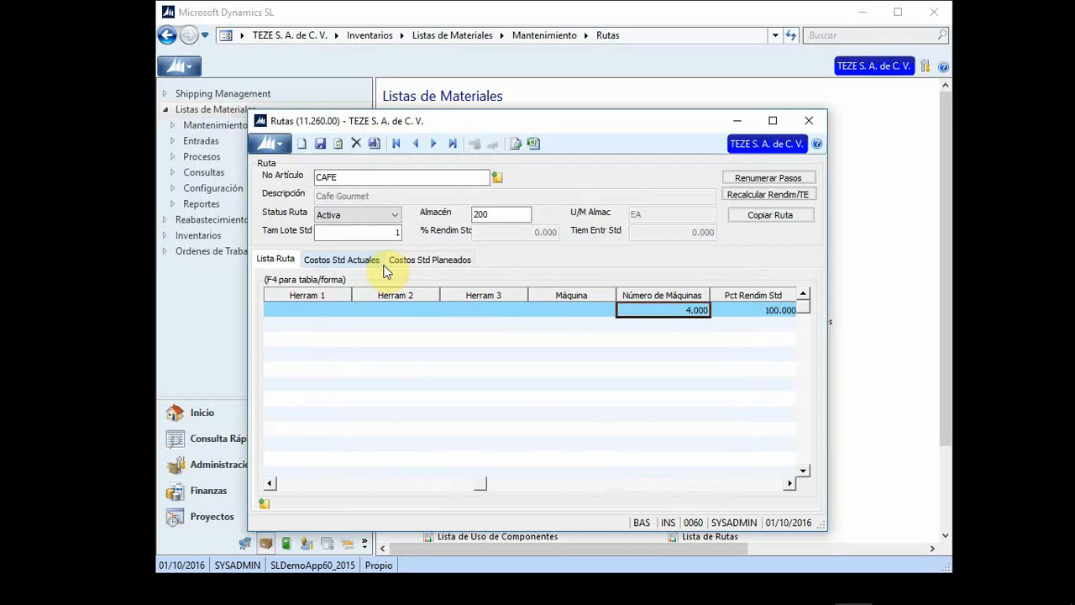
{"action": "key", "text": "Tab"}
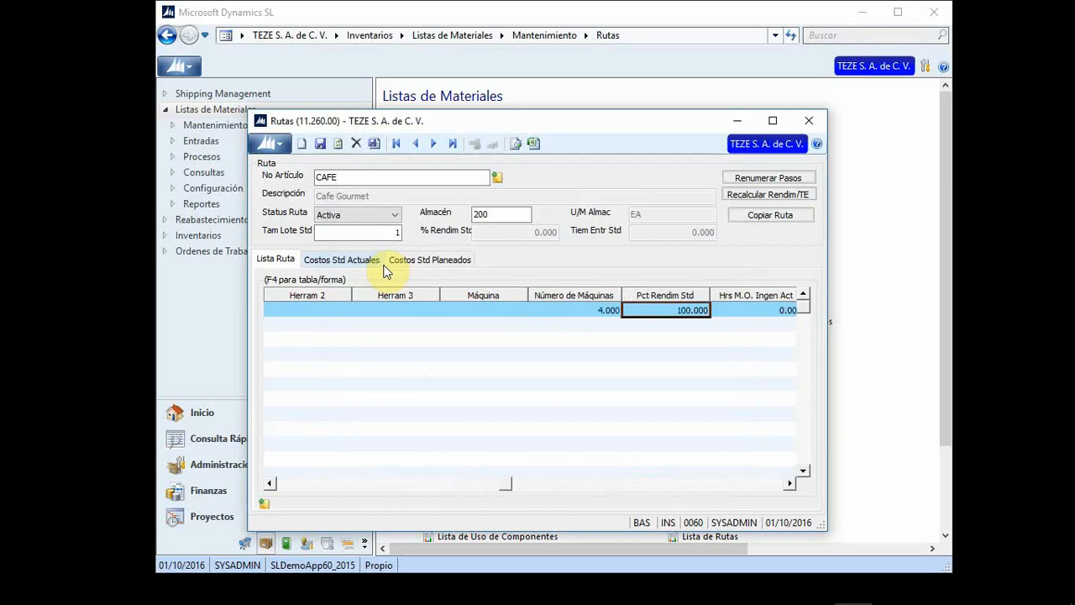
{"action": "key", "text": "Tab"}
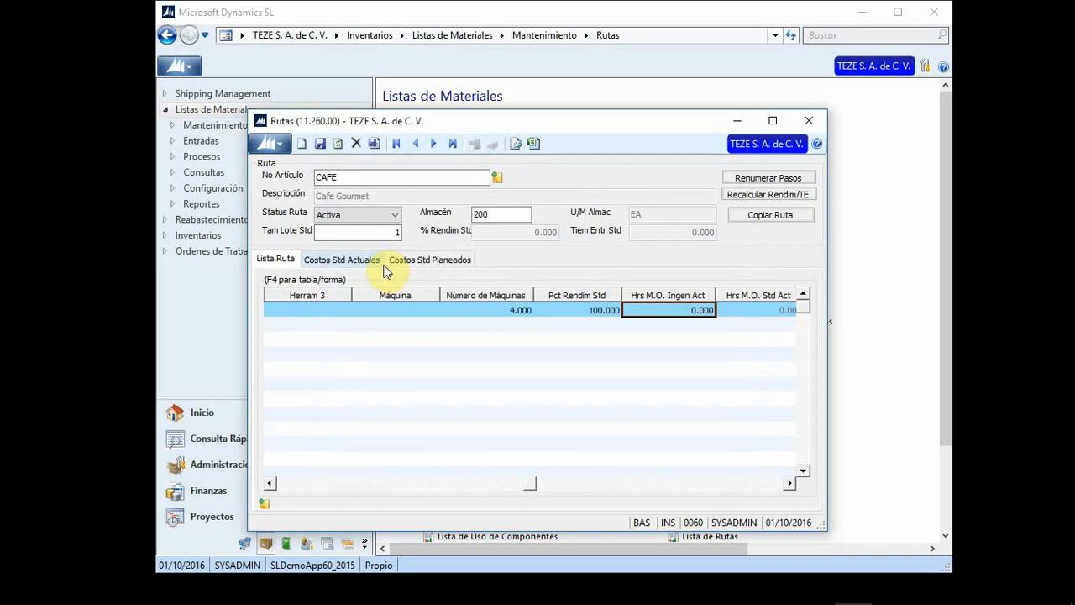
{"action": "type", "text": "14"}
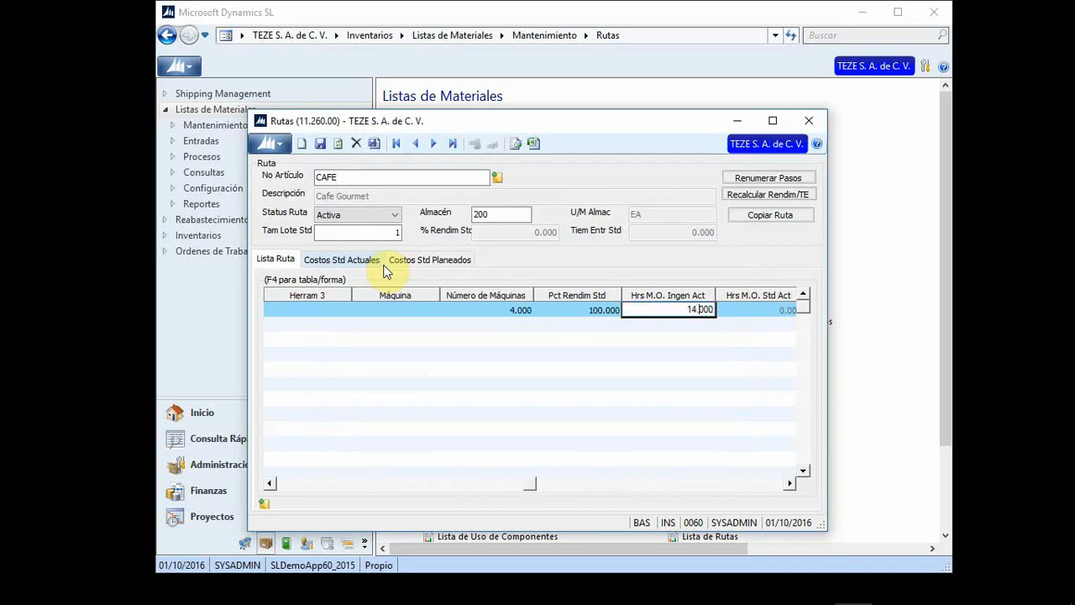
{"action": "key", "text": "Tab"}
{"action": "key", "text": "Tab"}
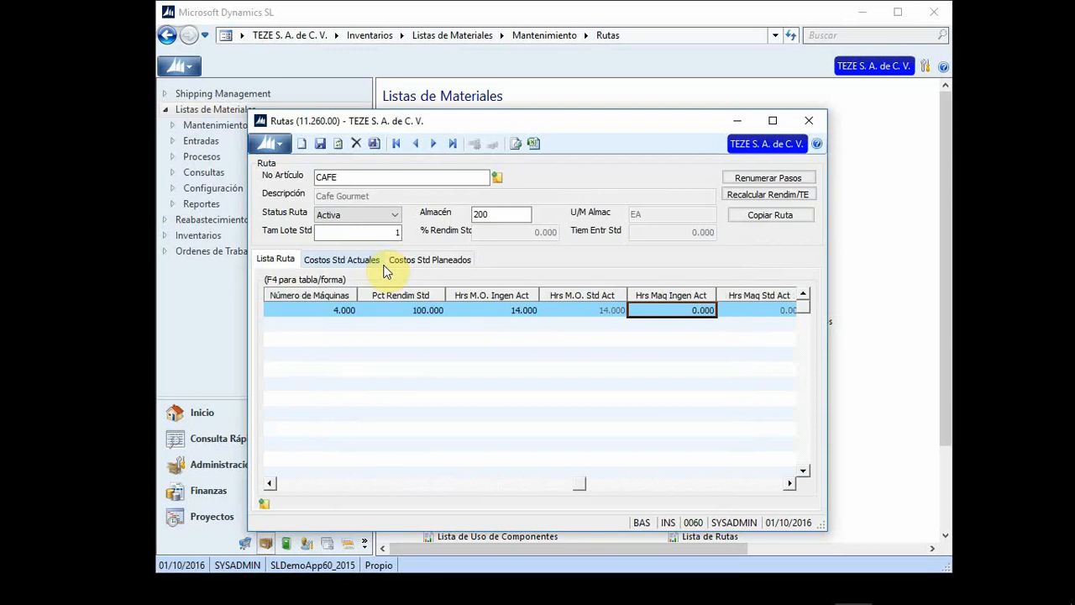
Step: Review the remaining time and cost fields, then save the CAFE route
{"action": "key", "text": "Tab"}
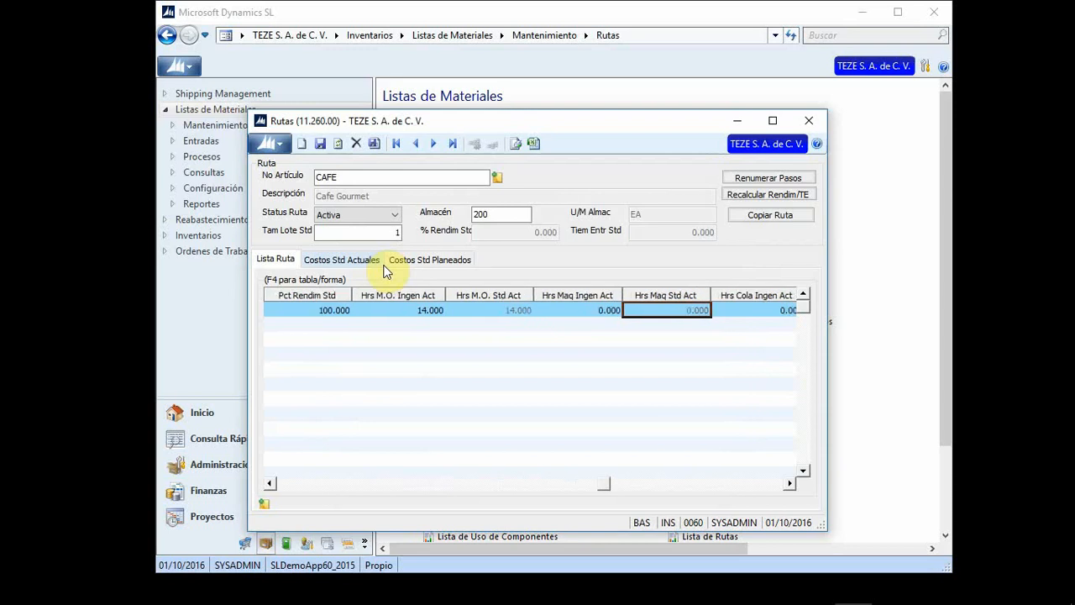
{"action": "key", "text": "Tab"}
{"action": "key", "text": "Tab"}
{"action": "key", "text": "Tab"}
{"action": "key", "text": "Tab"}
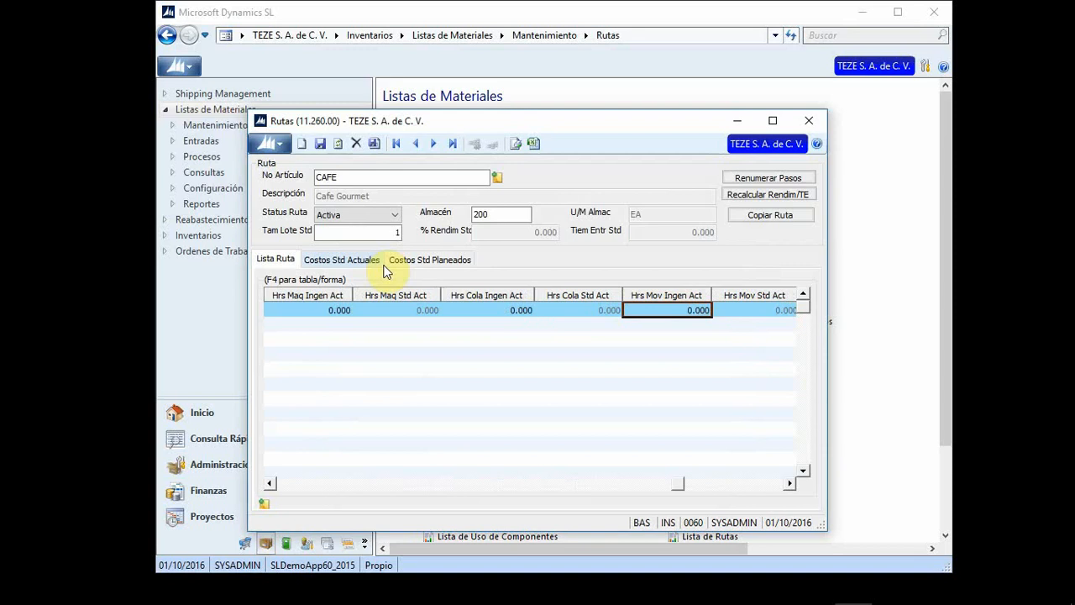
{"action": "key", "text": "Tab"}
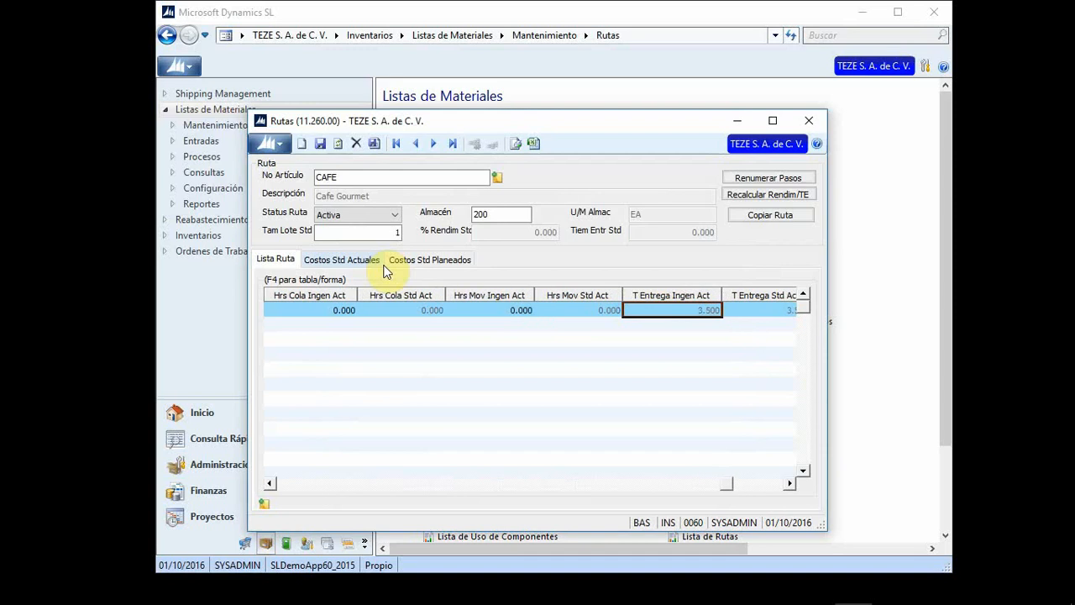
{"action": "key", "text": "Tab"}
{"action": "key", "text": "Down"}
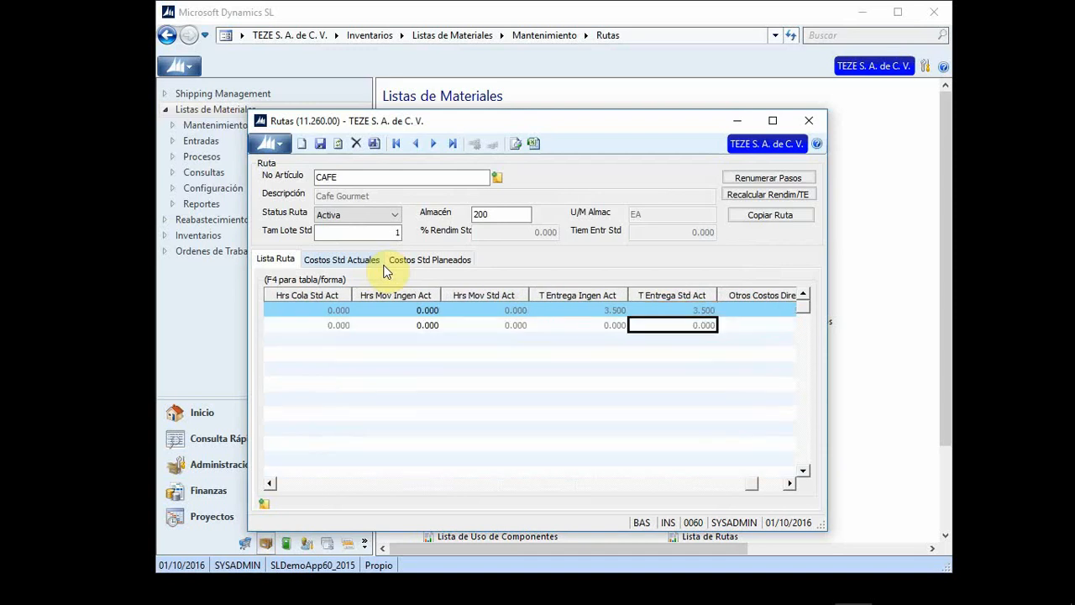
{"action": "key", "text": "Up"}
{"action": "key", "text": "shift+Tab"}
{"action": "key", "text": "Tab"}
{"action": "key", "text": "Tab"}
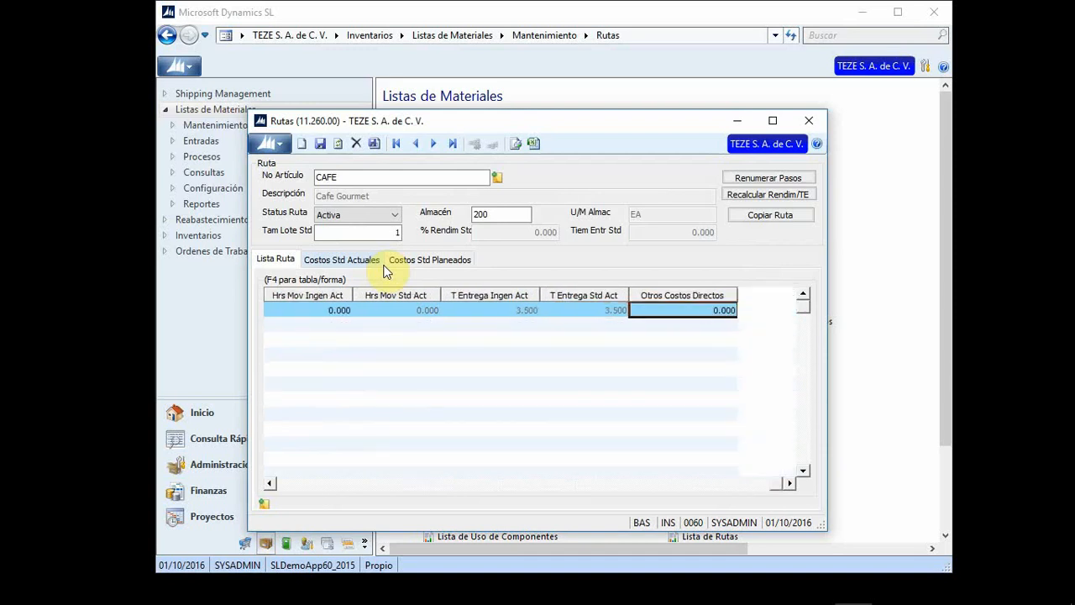
{"action": "key", "text": "Left"}
{"action": "key", "text": "Left"}
{"action": "key", "text": "Left"}
{"action": "key", "text": "Left"}
{"action": "key", "text": "Left"}
{"action": "key", "text": "Left"}
{"action": "key", "text": "Left"}
{"action": "key", "text": "Left"}
{"action": "key", "text": "Left"}
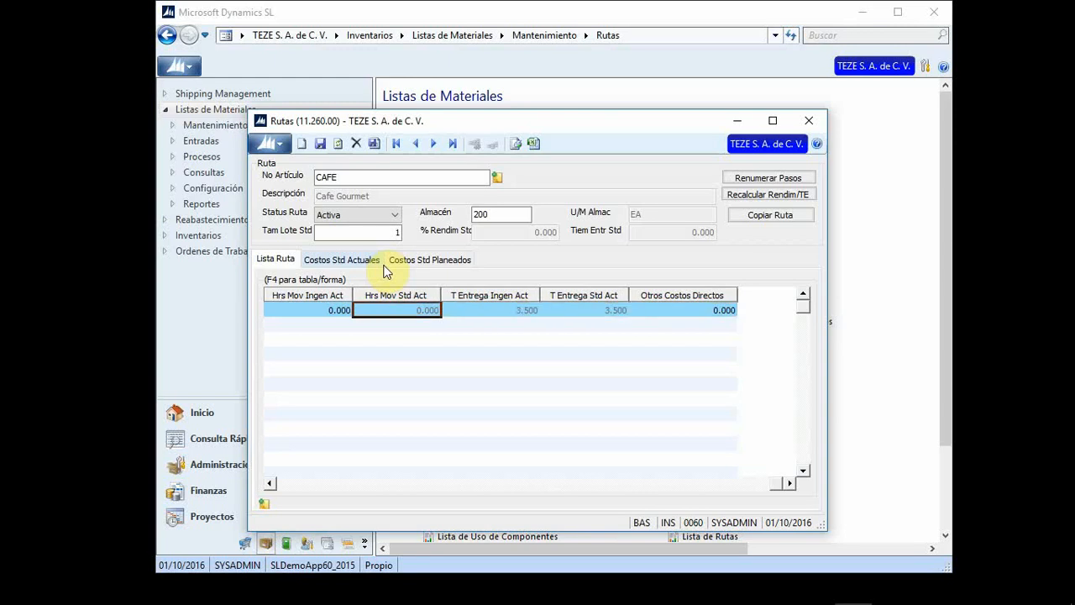
{"action": "key", "text": "Right"}
{"action": "key", "text": "Right"}
{"action": "key", "text": "Right"}
{"action": "key", "text": "Right"}
{"action": "key", "text": "Right"}
{"action": "key", "text": "Right"}
{"action": "key", "text": "Right"}
{"action": "key", "text": "Right"}
{"action": "key", "text": "Right"}
{"action": "key", "text": "Left"}
{"action": "key", "text": "Left"}
{"action": "key", "text": "Left"}
{"action": "key", "text": "Left"}
{"action": "key", "text": "Left"}
{"action": "key", "text": "Left"}
{"action": "key", "text": "Left"}
{"action": "key", "text": "Left"}
{"action": "key", "text": "Left"}
{"action": "key", "text": "Left"}
{"action": "key", "text": "Left"}
{"action": "key", "text": "Left"}
{"action": "key", "text": "Left"}
{"action": "key", "text": "Left"}
{"action": "key", "text": "Left"}
{"action": "key", "text": "Left"}
{"action": "key", "text": "Left"}
{"action": "key", "text": "Left"}
{"action": "key", "text": "Left"}
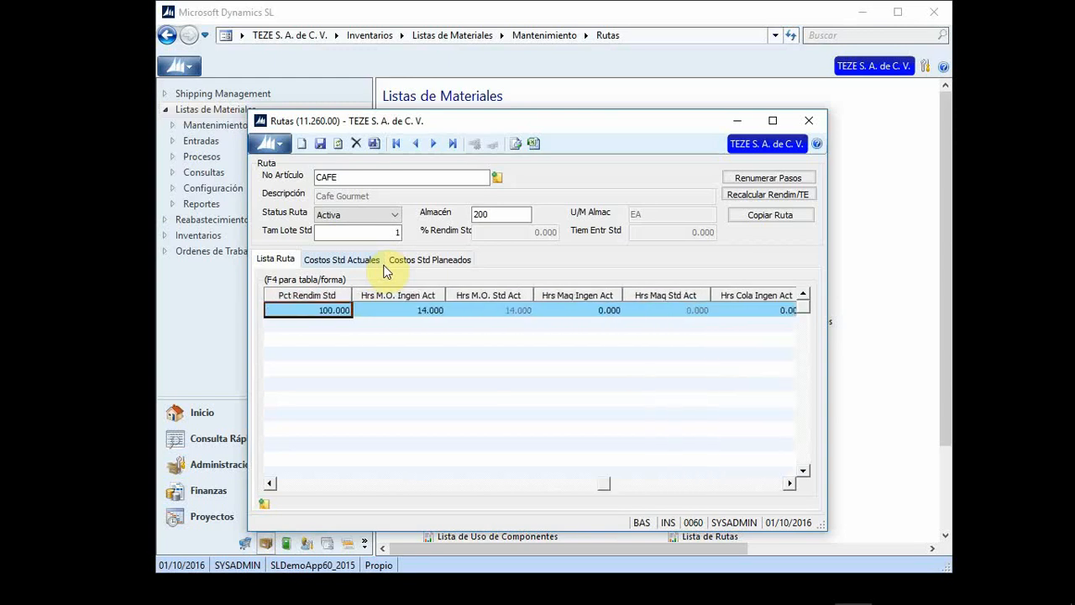
{"action": "key", "text": "Left"}
{"action": "key", "text": "Left"}
{"action": "key", "text": "Left"}
{"action": "key", "text": "Left"}
{"action": "key", "text": "Left"}
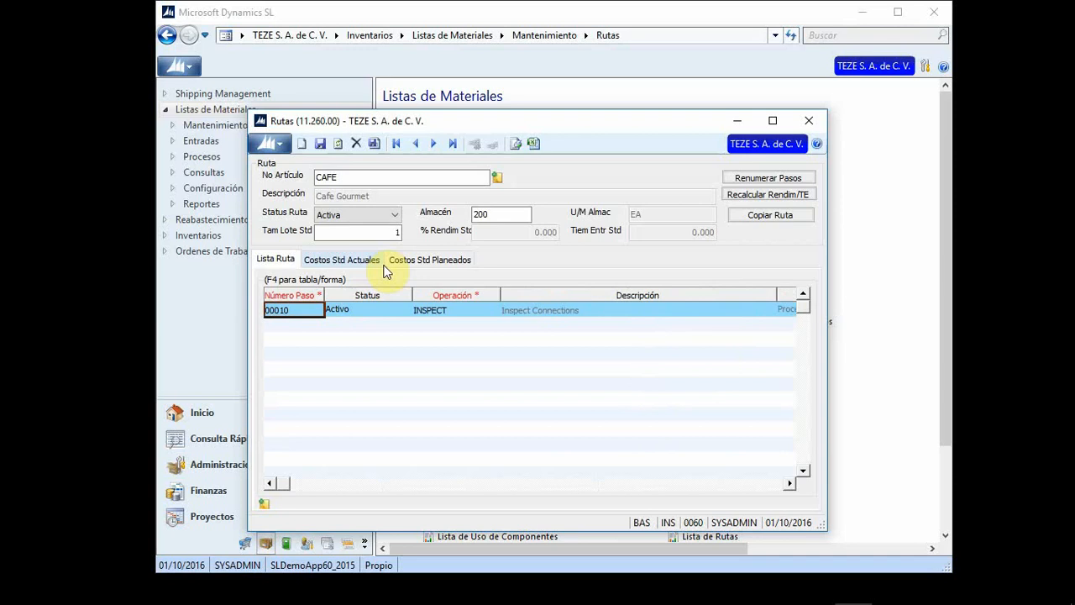
{"action": "left_click", "coordinate": [321, 144]}
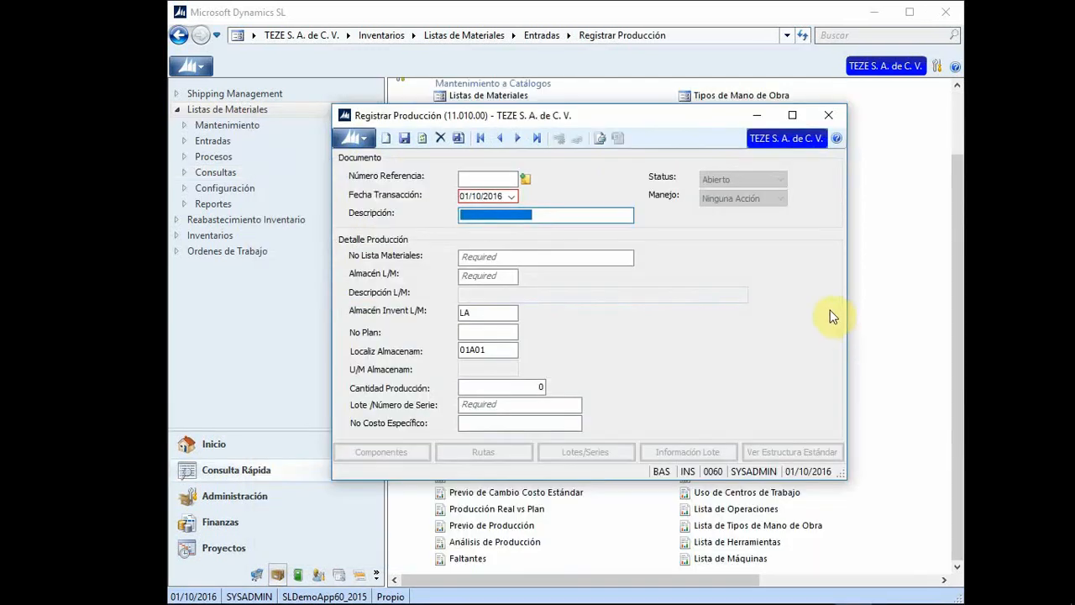
Step: Reposition the Registrar Producción window on screen
{"action": "left_click_drag", "start_coordinate": [616, 116], "coordinate": [727, 233]}
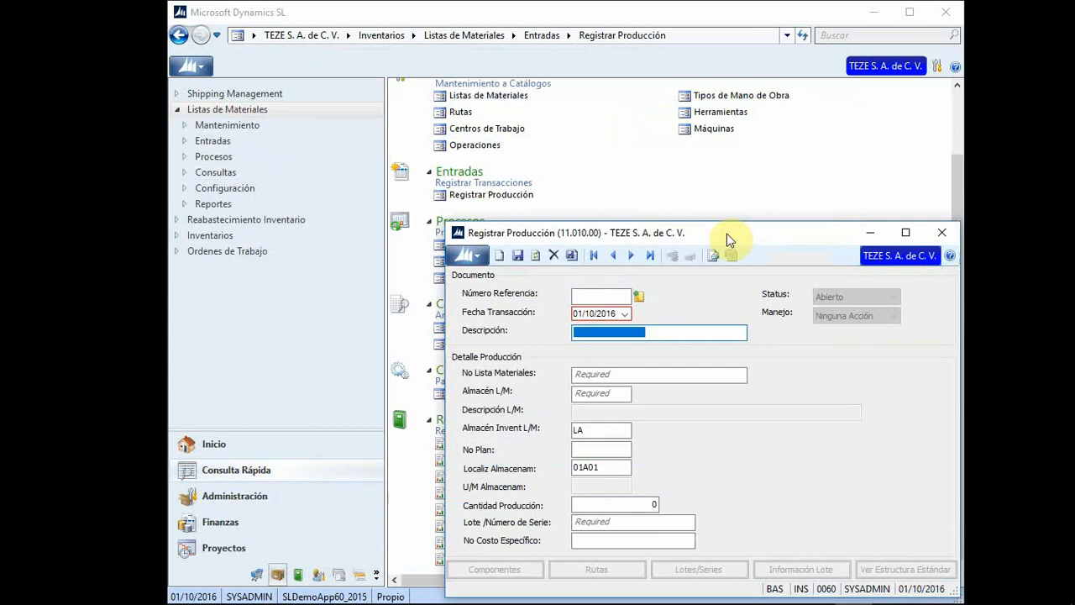
{"action": "left_click_drag", "start_coordinate": [729, 235], "coordinate": [558, 105]}
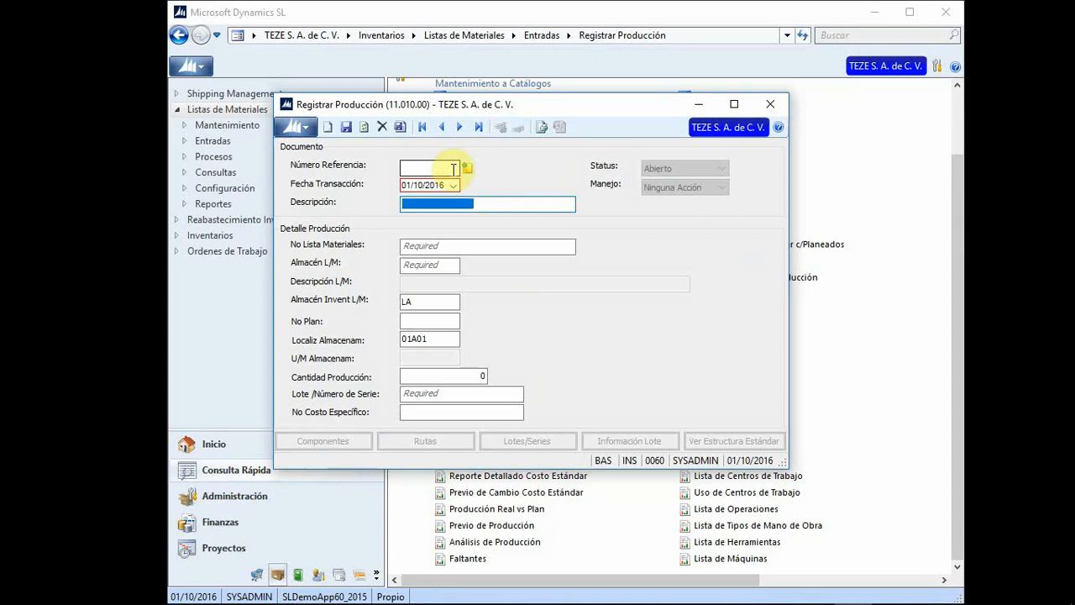
Step: Give the new production entry the description 'Cafe Gourmet'
{"action": "left_click", "coordinate": [454, 169]}
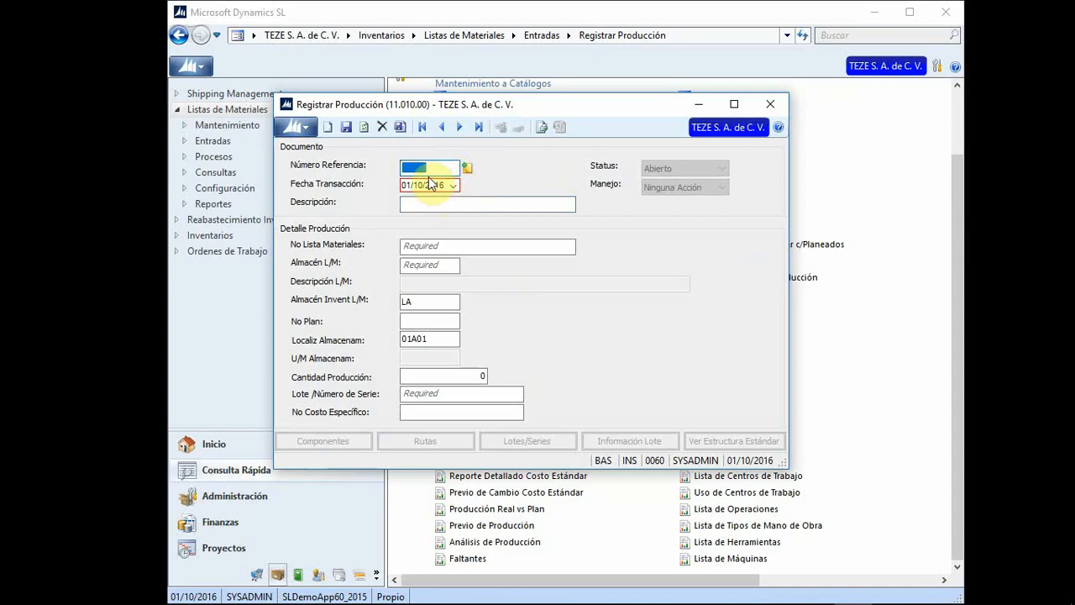
{"action": "left_click", "coordinate": [424, 204]}
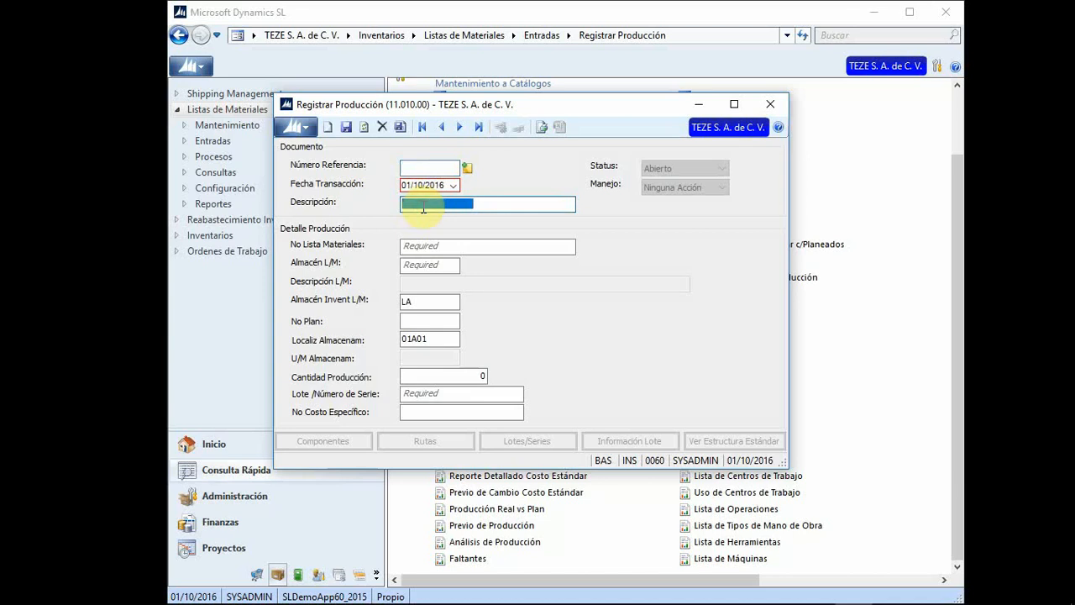
{"action": "type", "text": "C"}
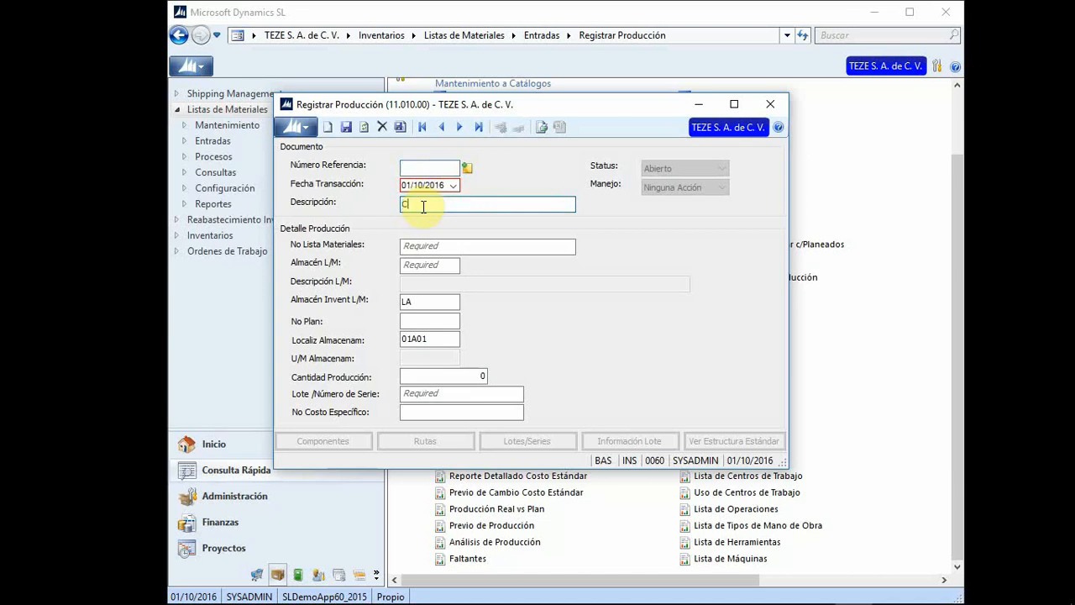
{"action": "type", "text": "afe Co"}
{"action": "type", "text": "urmet"}
{"action": "left_click", "coordinate": [491, 245]}
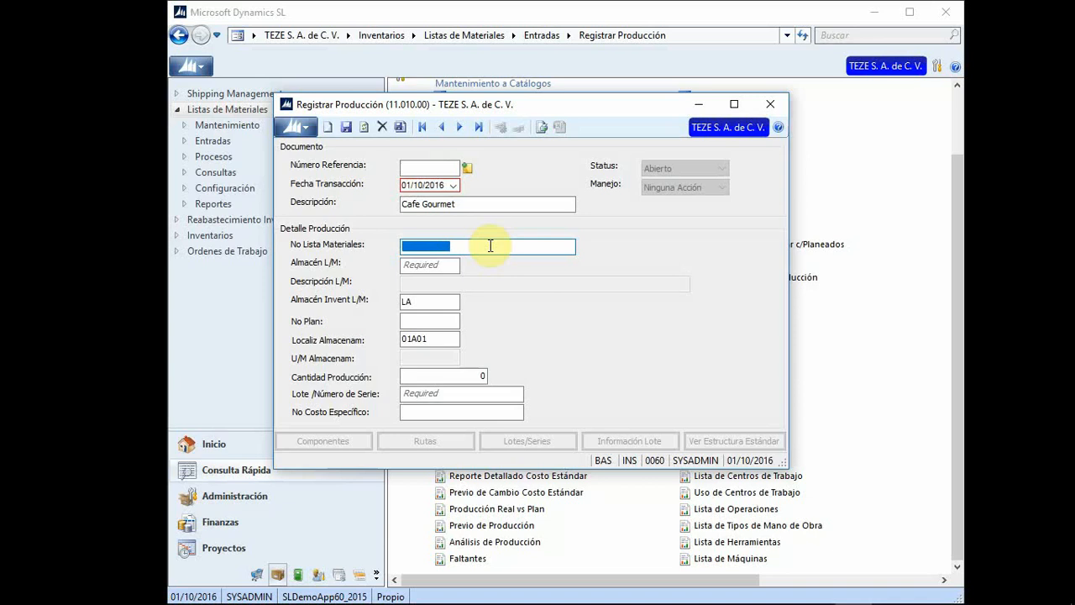
Step: Select bill of materials CAFE with warehouse 200, then close the production entry screen
{"action": "key", "text": "F3"}
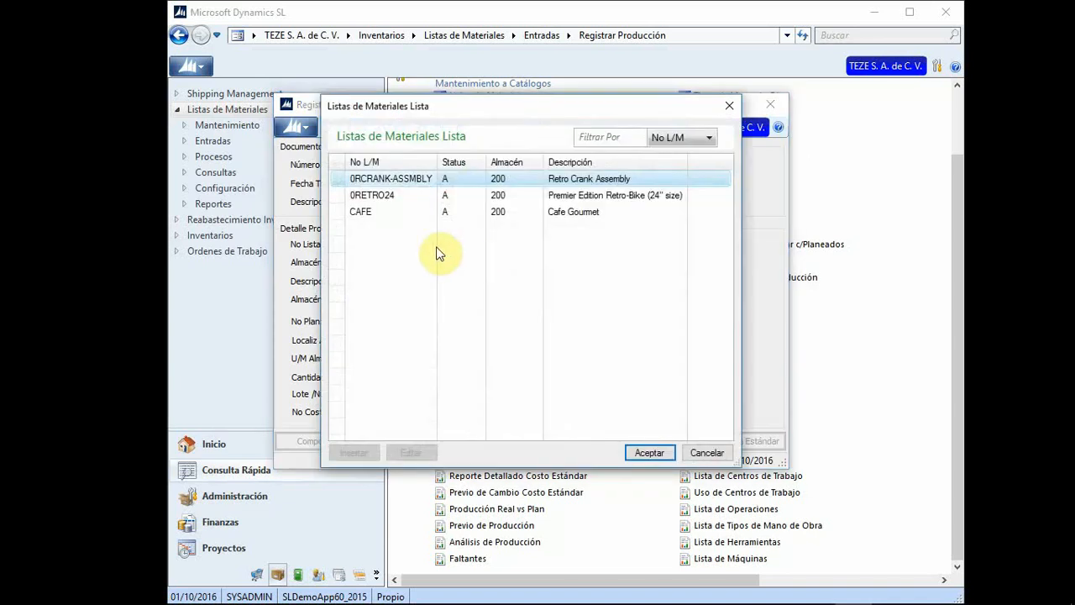
{"action": "double_click", "coordinate": [375, 215]}
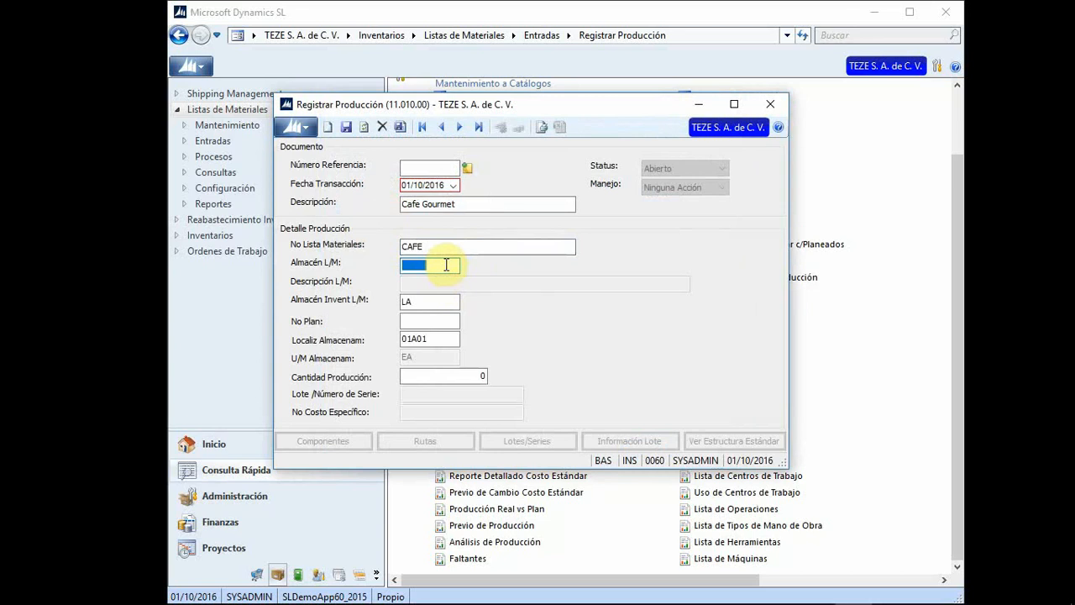
{"action": "type", "text": "200"}
{"action": "key", "text": "Tab"}
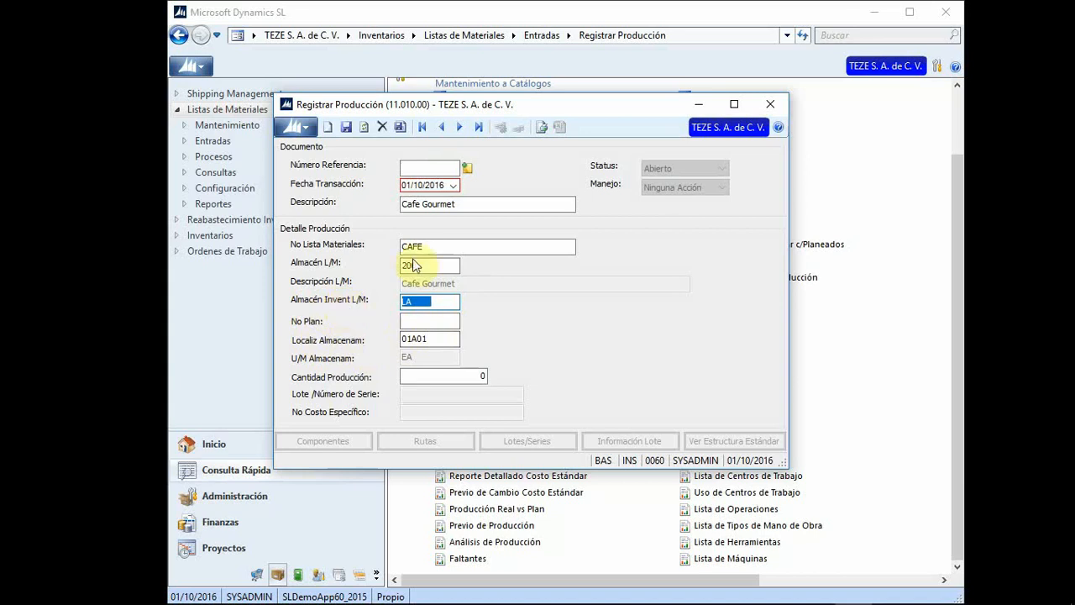
{"action": "left_click", "coordinate": [450, 325]}
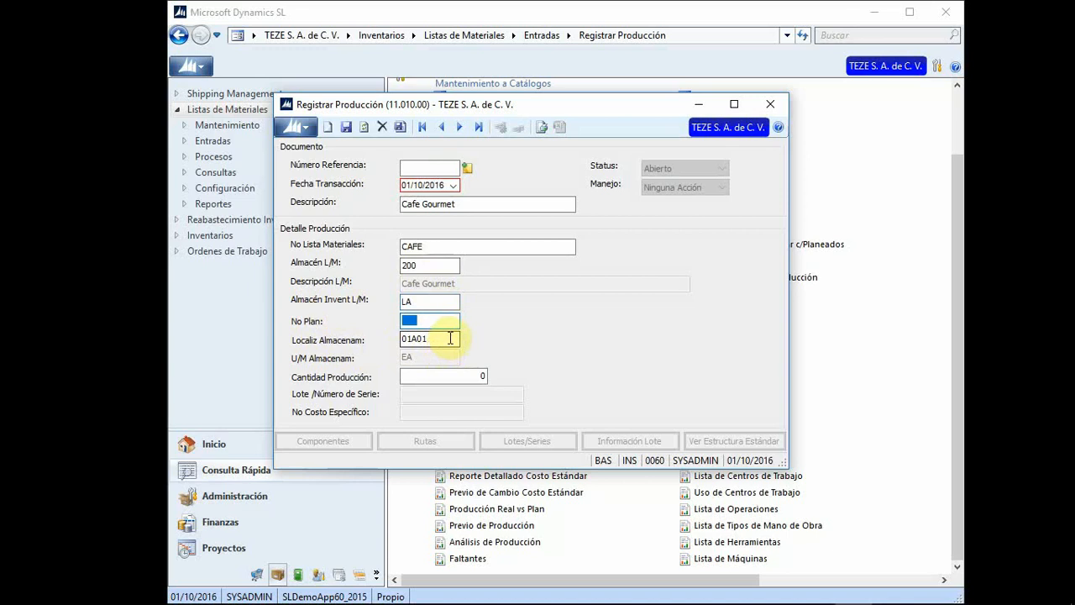
{"action": "left_click", "coordinate": [450, 338]}
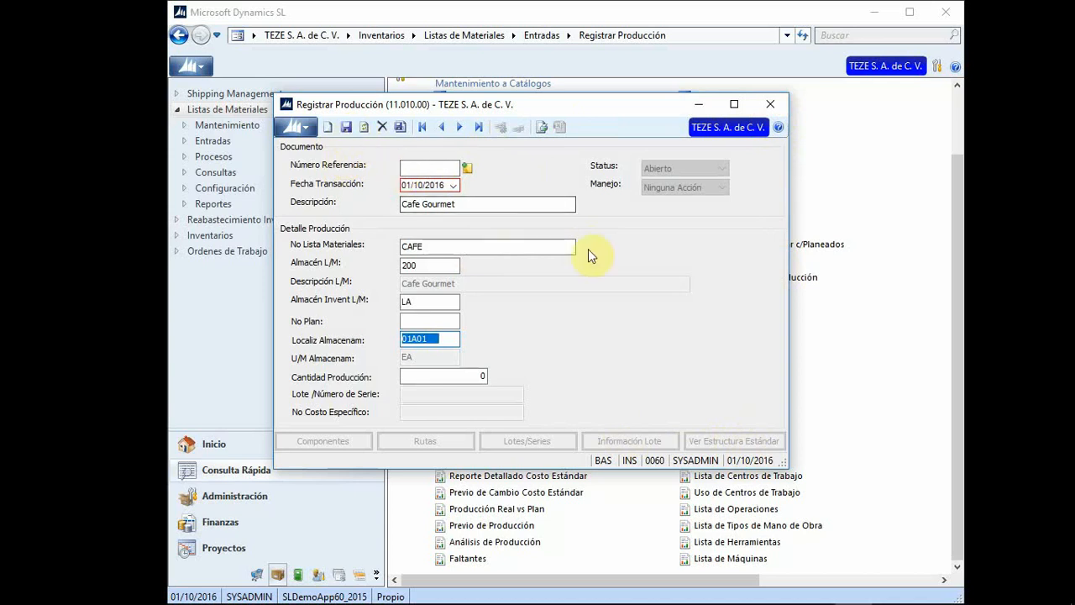
{"action": "left_click", "coordinate": [771, 104]}
Step: Discard the production entry unsaved and bring up the Análisis de Producción report settings
{"action": "left_click", "coordinate": [621, 365]}
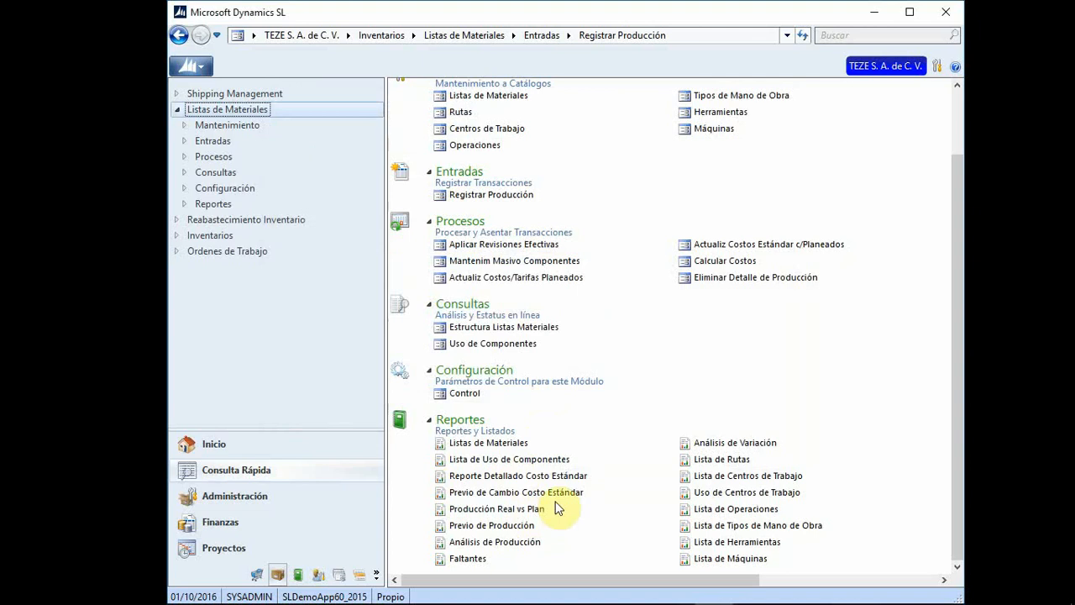
{"action": "left_click", "coordinate": [521, 545]}
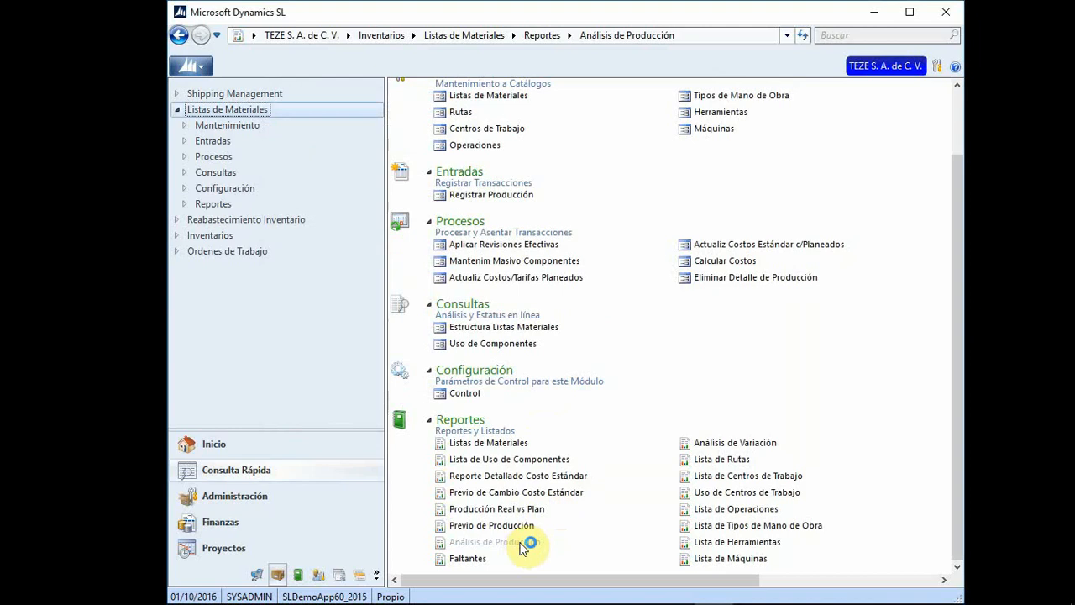
{"action": "left_click", "coordinate": [144, 340]}
{"action": "mouse_move", "coordinate": [842, 603]}
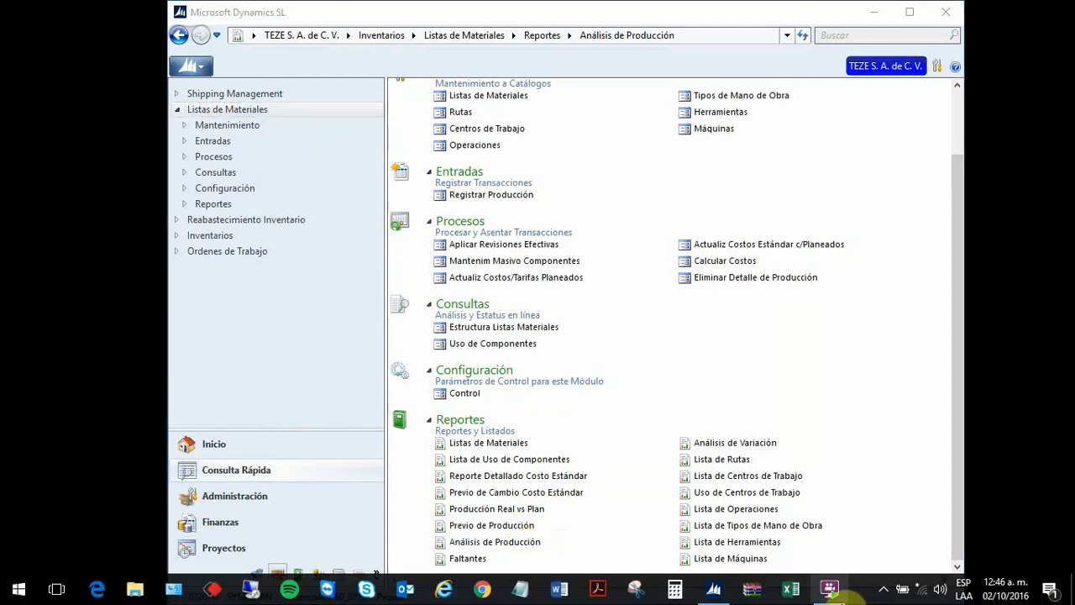
{"action": "left_click", "coordinate": [714, 588]}
{"action": "left_click", "coordinate": [875, 12]}
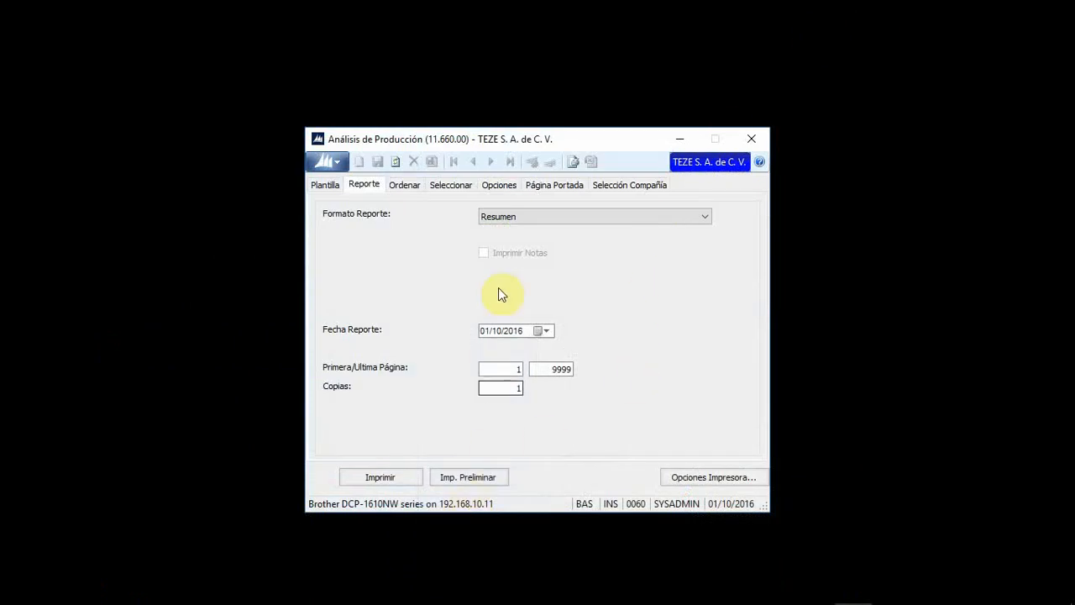
Step: Preview the production analysis report, check the CAFE entry, then close preview and settings
{"action": "left_click", "coordinate": [465, 479]}
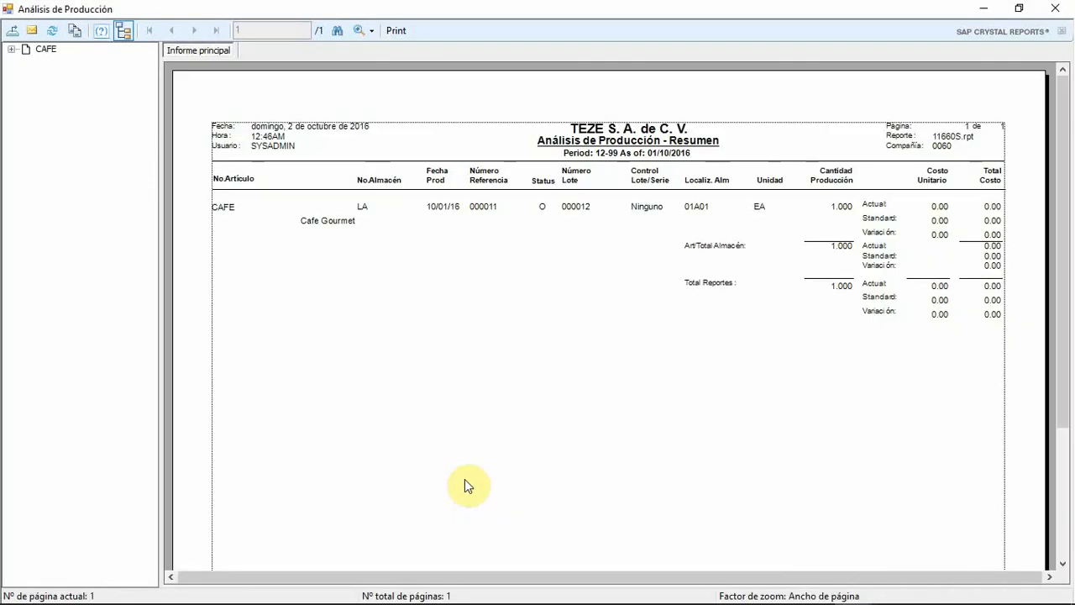
{"action": "left_click", "coordinate": [229, 210]}
{"action": "left_click", "coordinate": [326, 223]}
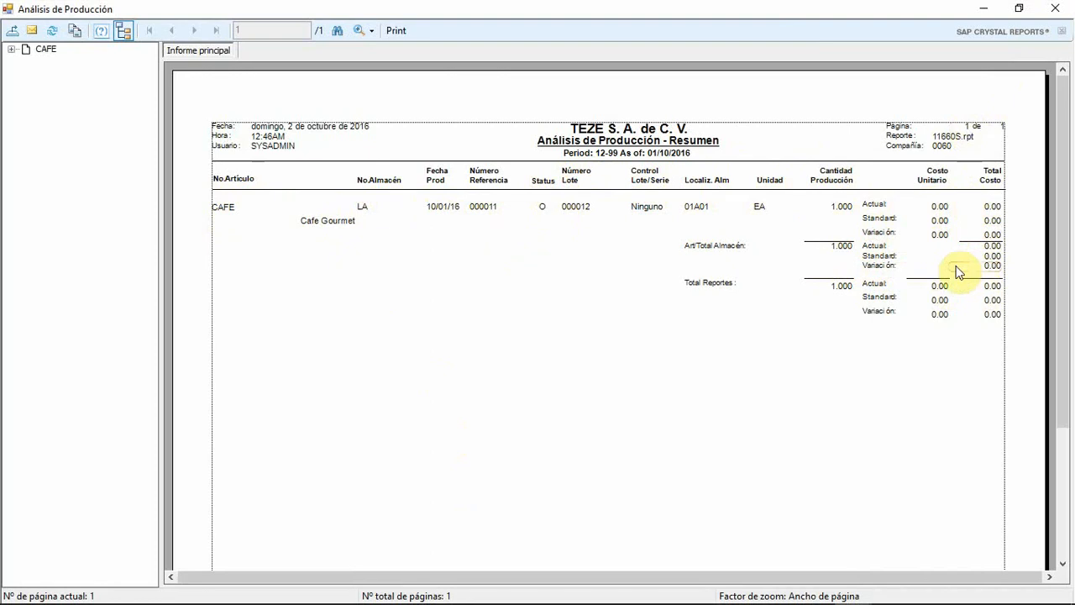
{"action": "left_click", "coordinate": [1057, 9]}
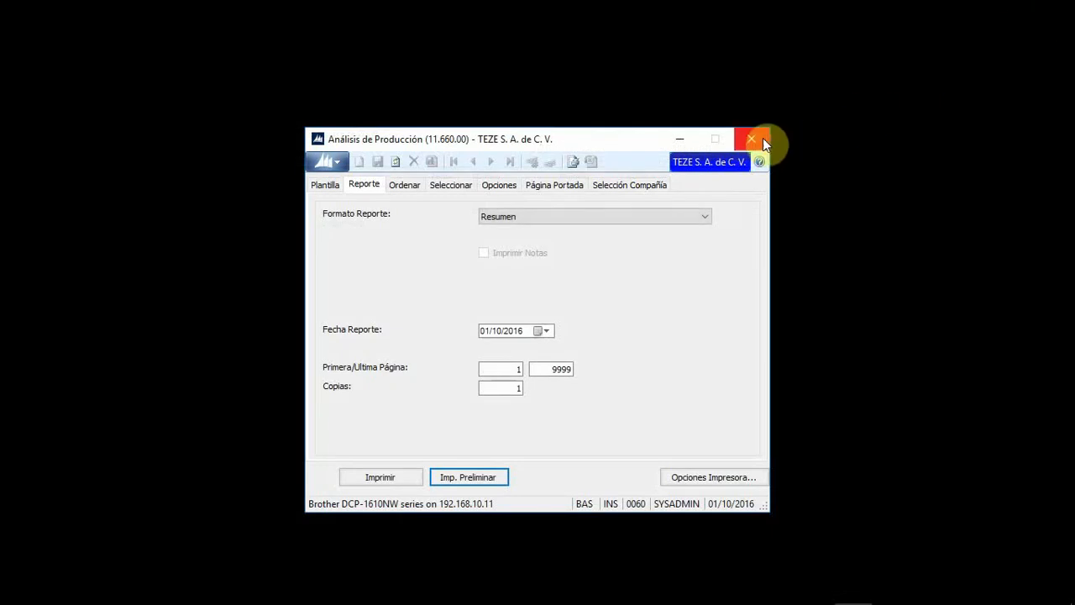
{"action": "left_click", "coordinate": [752, 139]}
Step: Restore Dynamics SL and launch the Aplicar Revisiones Efectivas process
{"action": "mouse_move", "coordinate": [716, 594]}
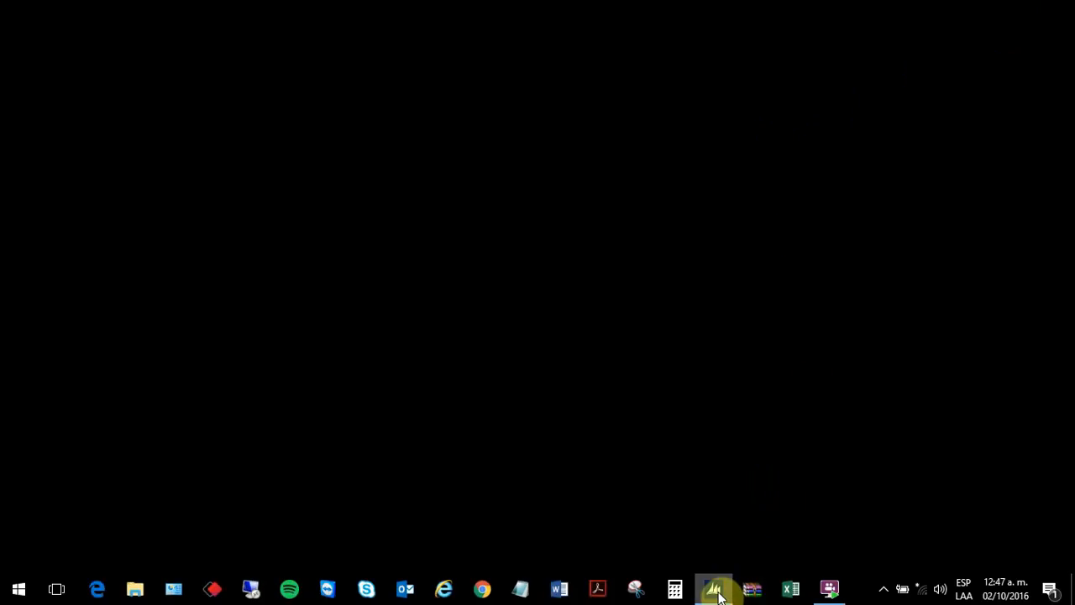
{"action": "left_click", "coordinate": [712, 512]}
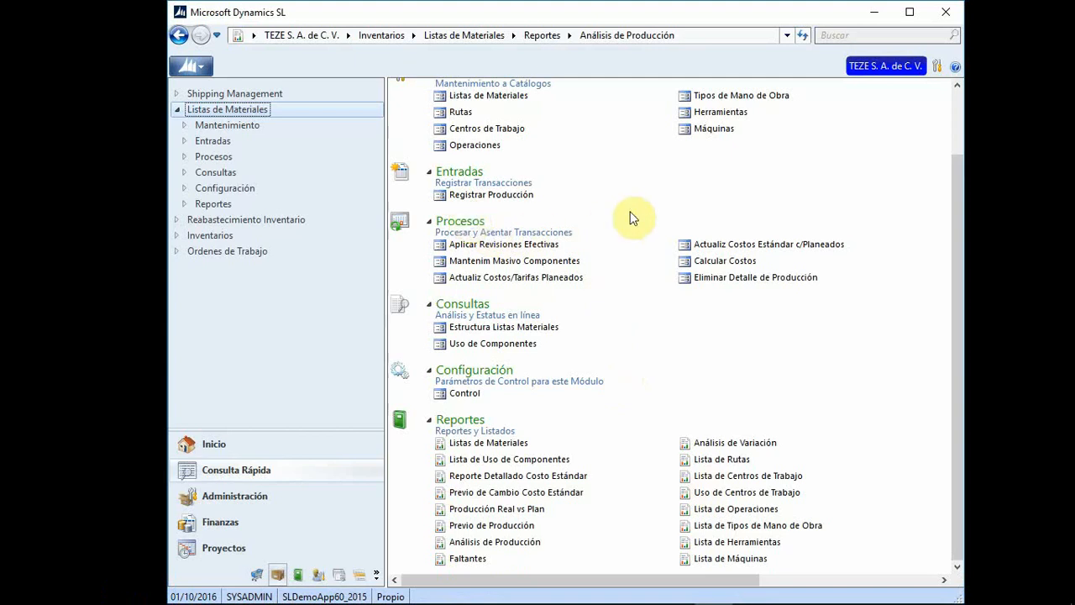
{"action": "left_click", "coordinate": [501, 244]}
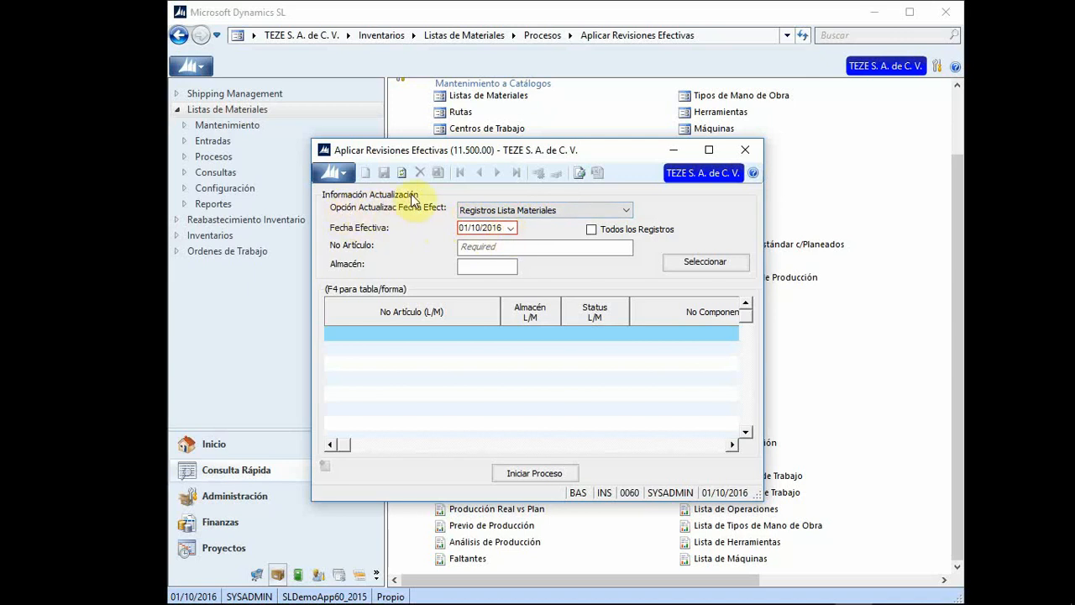
Step: Look up bill 0RETRO24 in warehouse 200 and dismiss the no-records message
{"action": "left_click", "coordinate": [626, 210]}
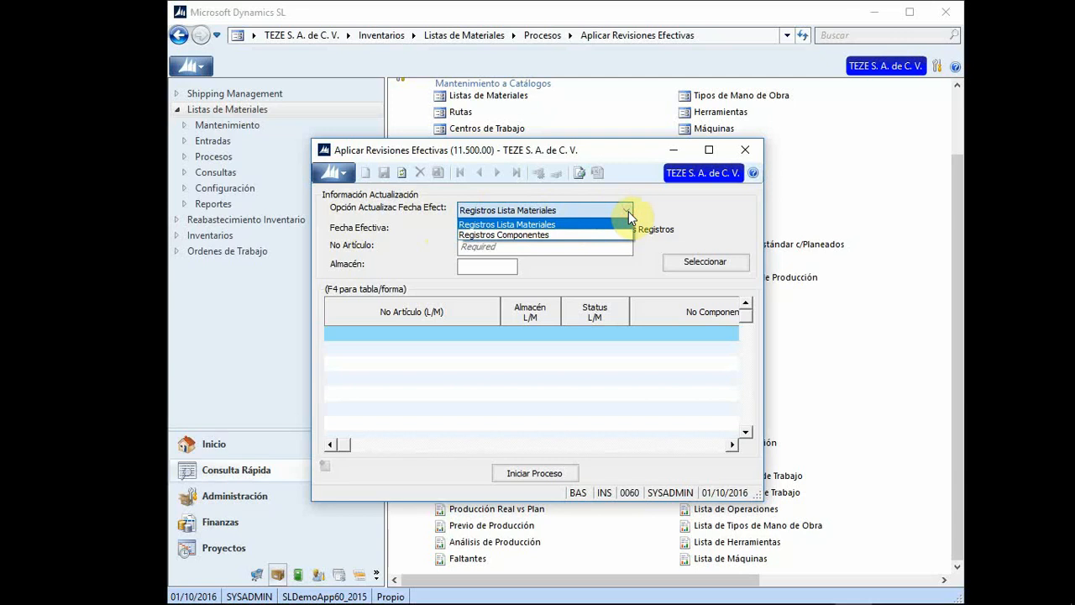
{"action": "left_click", "coordinate": [629, 210]}
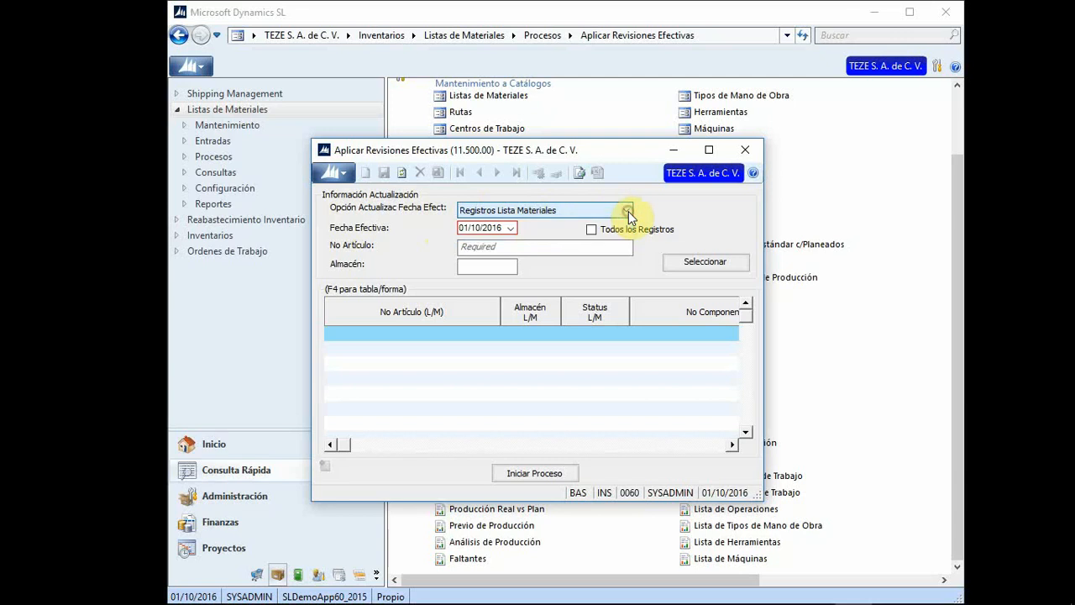
{"action": "left_click", "coordinate": [513, 248]}
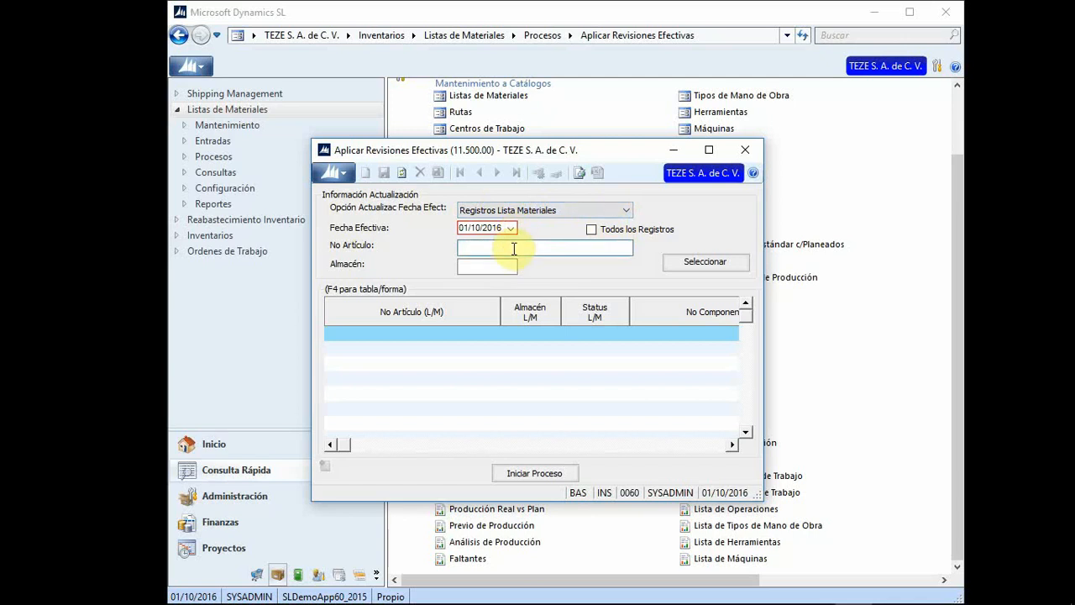
{"action": "key", "text": "F3"}
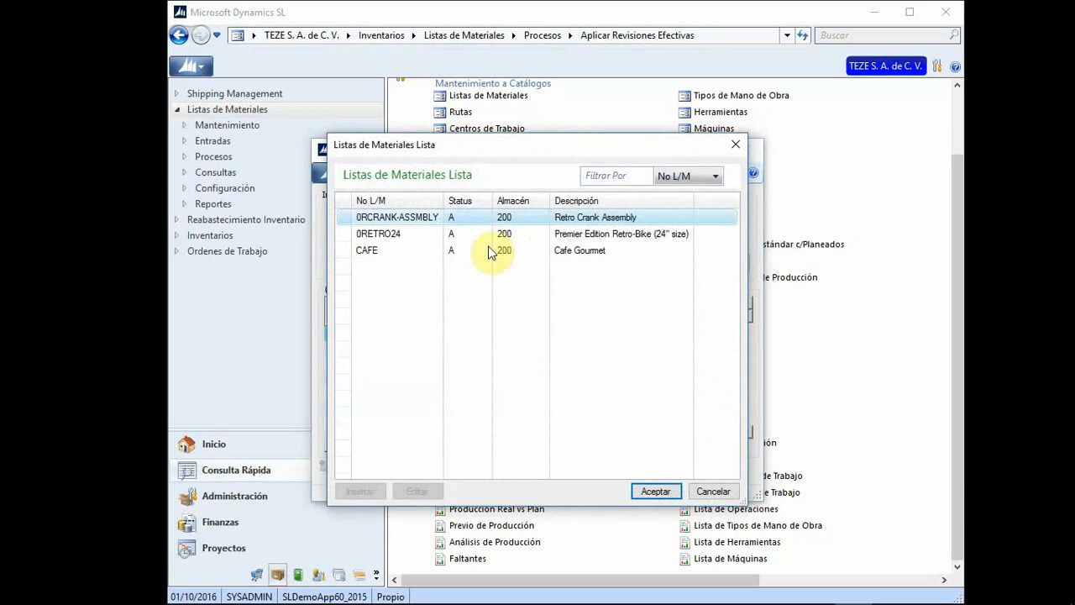
{"action": "left_click", "coordinate": [391, 240]}
{"action": "double_click", "coordinate": [391, 241]}
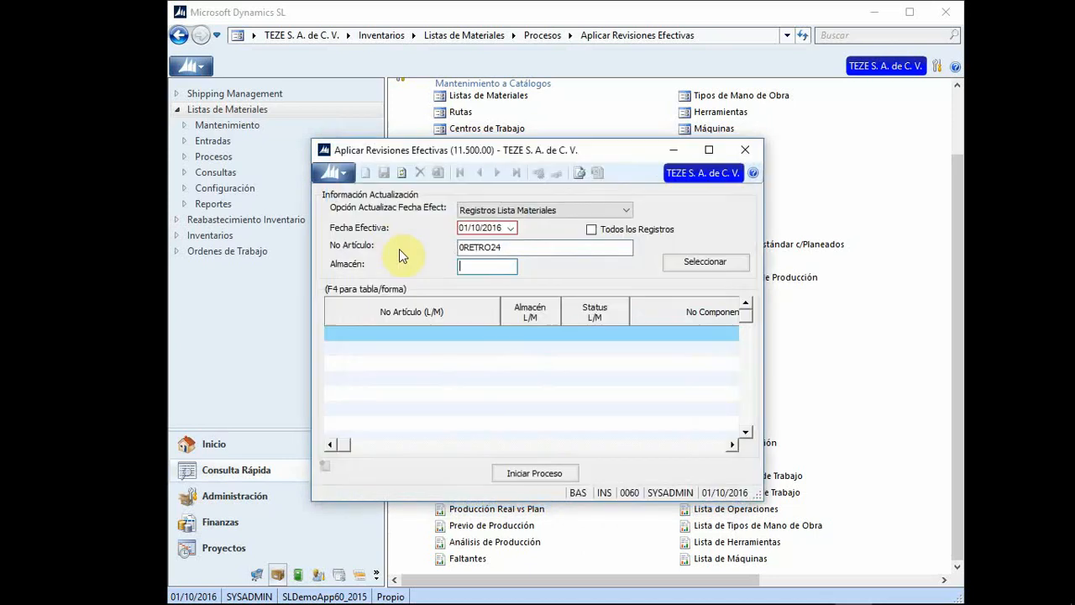
{"action": "left_click", "coordinate": [479, 265]}
{"action": "type", "text": "200"}
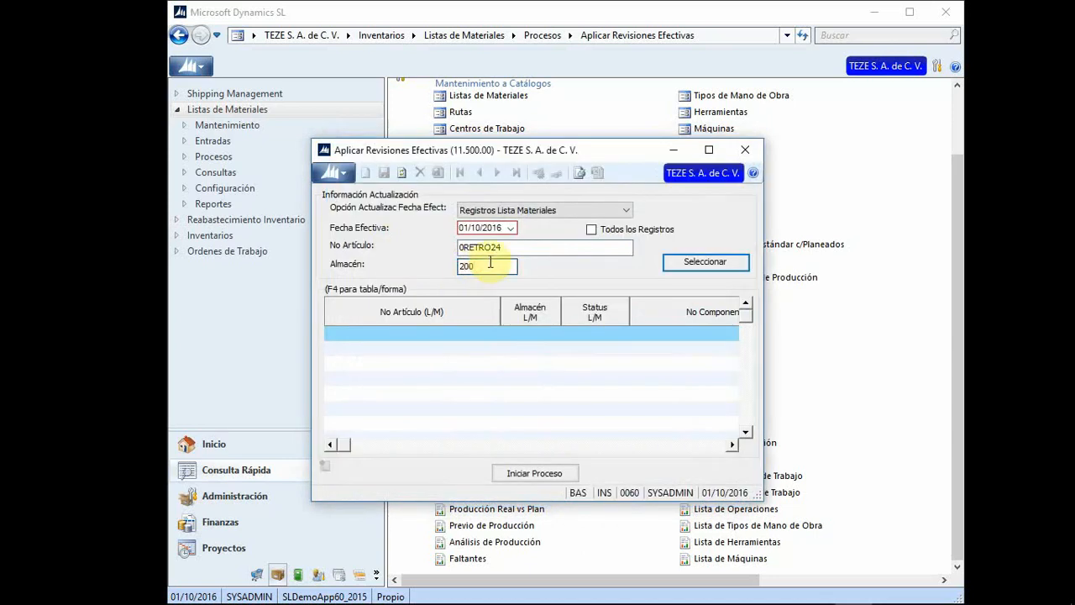
{"action": "left_click", "coordinate": [710, 269]}
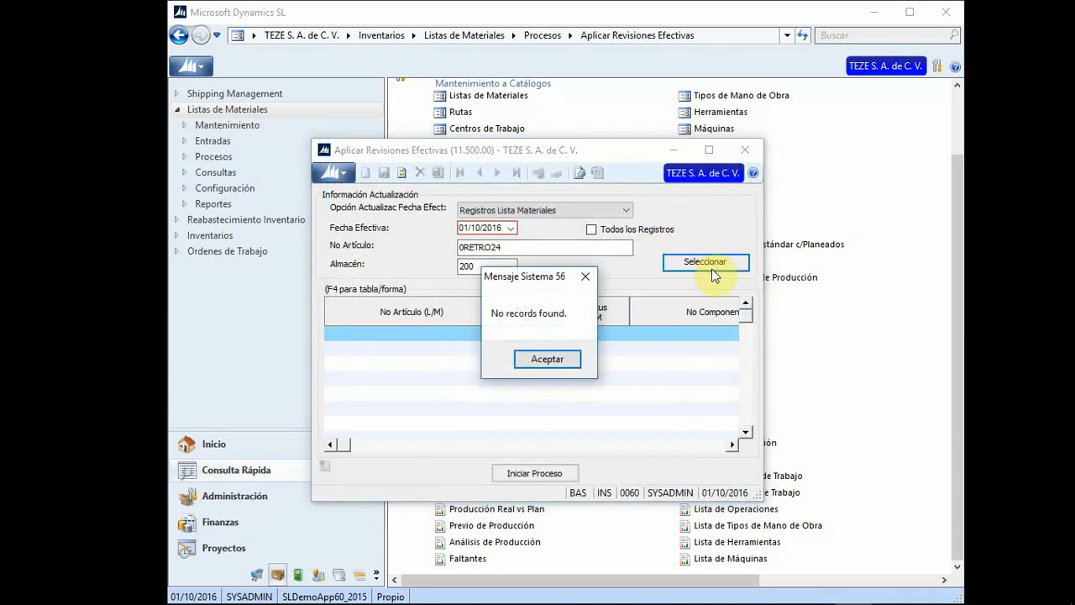
{"action": "left_click", "coordinate": [541, 357]}
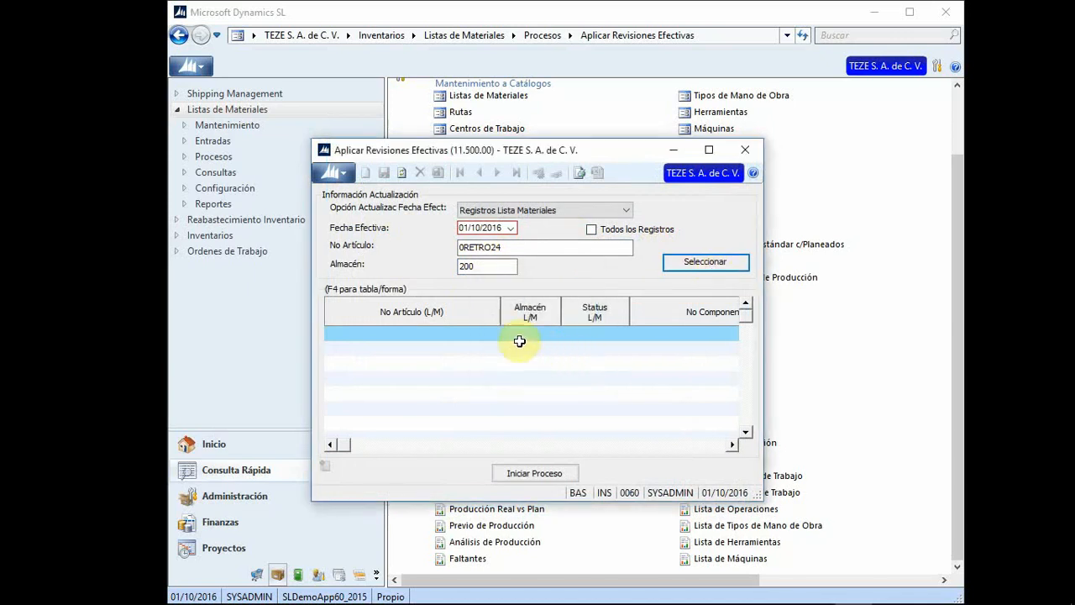
Step: Look up bill CAFE records in warehouse 200, then close the revisions window
{"action": "left_click", "coordinate": [601, 210]}
{"action": "left_click", "coordinate": [593, 228]}
{"action": "left_click", "coordinate": [547, 211]}
{"action": "left_click", "coordinate": [547, 220]}
{"action": "left_click", "coordinate": [506, 246]}
{"action": "key", "text": "F3"}
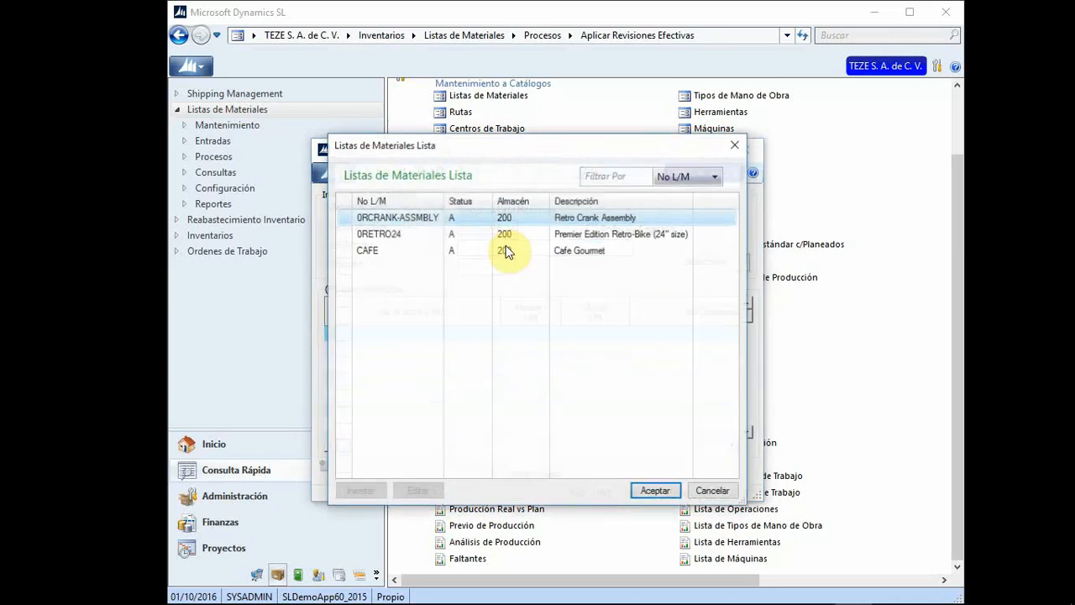
{"action": "double_click", "coordinate": [374, 252]}
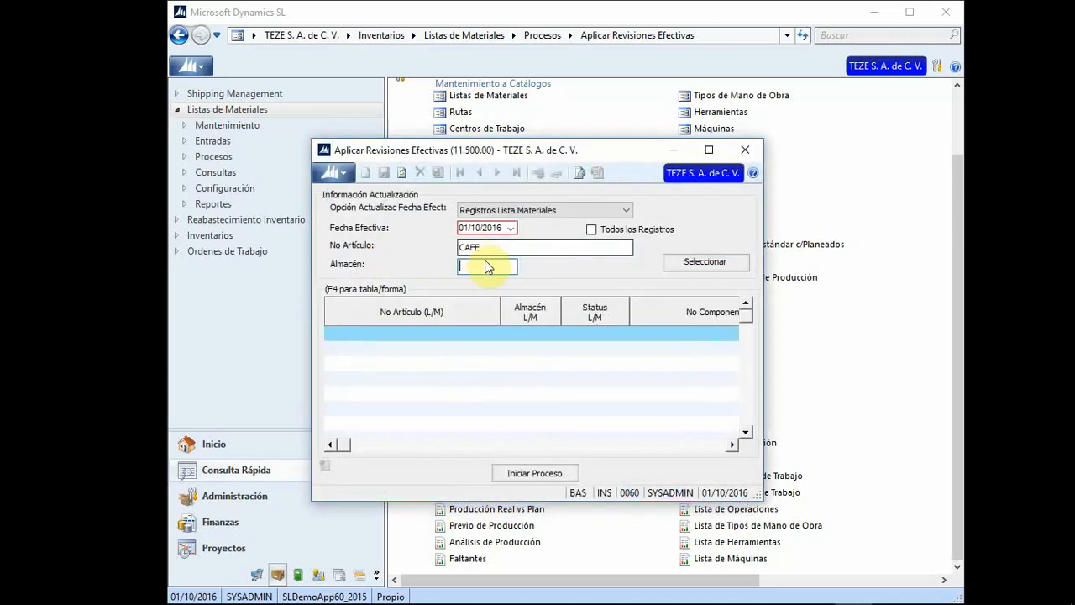
{"action": "type", "text": "200"}
{"action": "key", "text": "Tab"}
{"action": "left_click", "coordinate": [697, 262]}
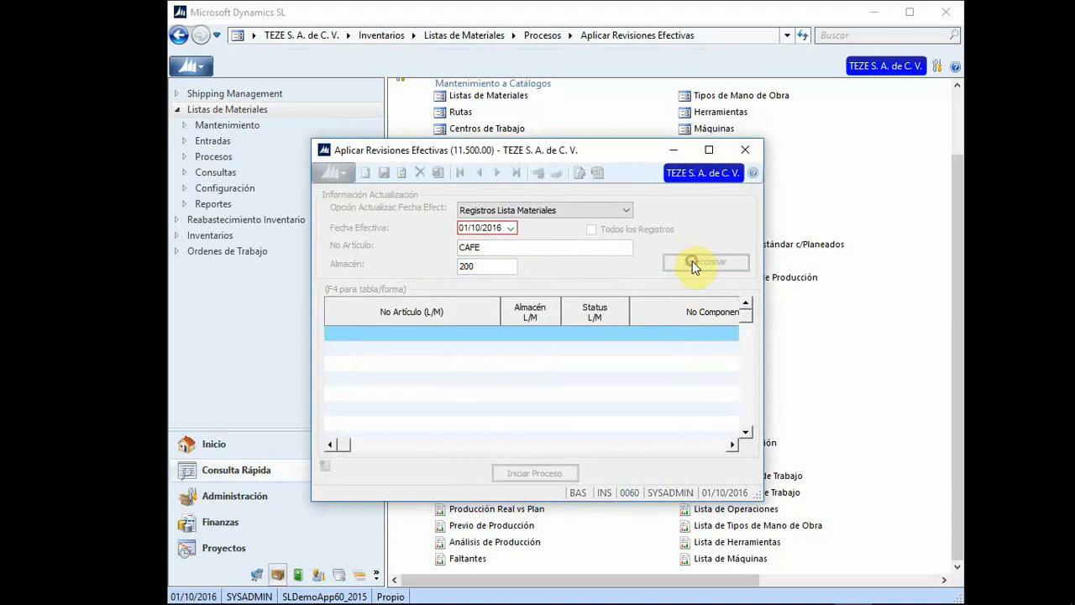
{"action": "left_click", "coordinate": [747, 153]}
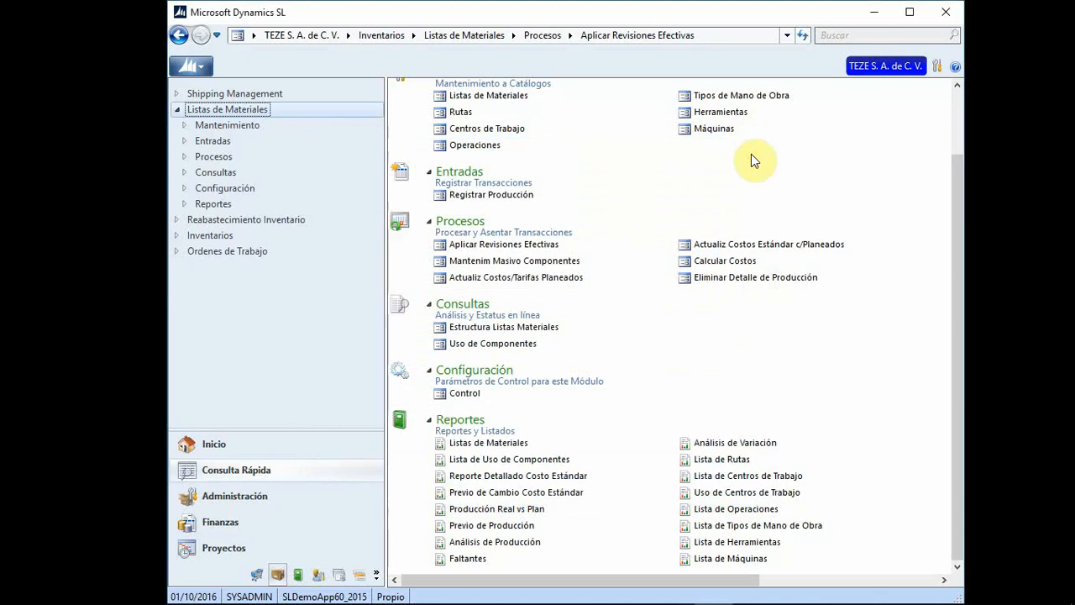
Step: Open Mantenim Masivo Componentes and choose the Modificar Componentes update option
{"action": "left_click", "coordinate": [507, 263]}
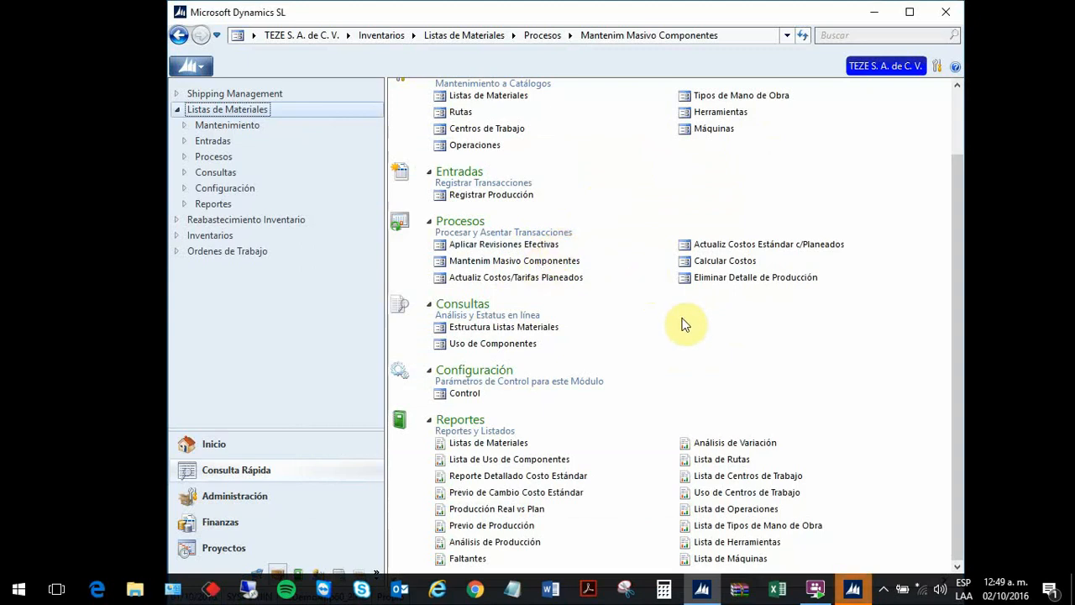
{"action": "left_click", "coordinate": [852, 587]}
{"action": "left_click", "coordinate": [605, 131]}
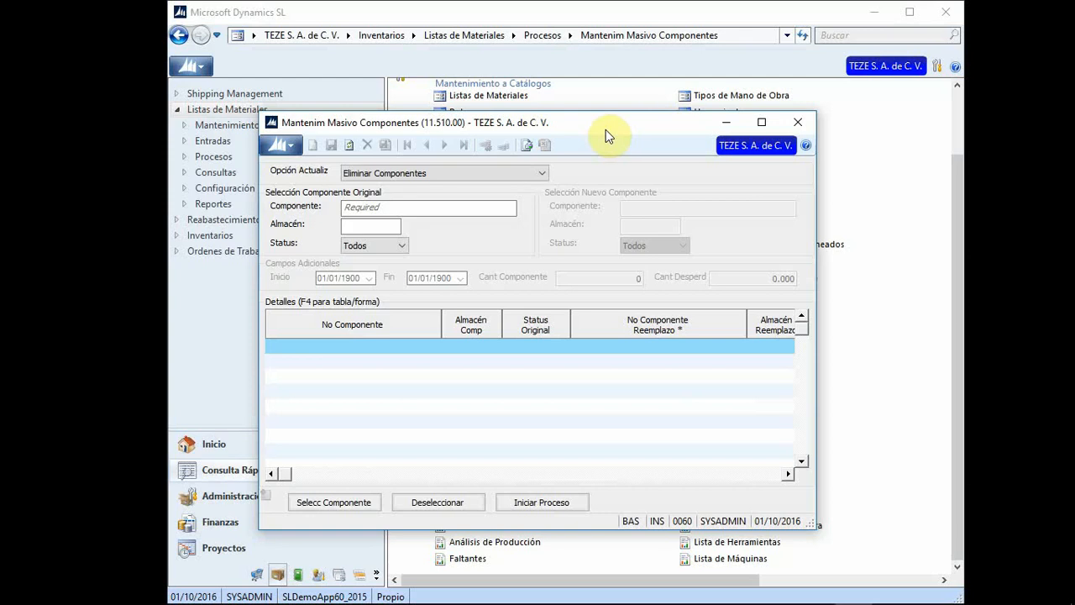
{"action": "left_click", "coordinate": [539, 172]}
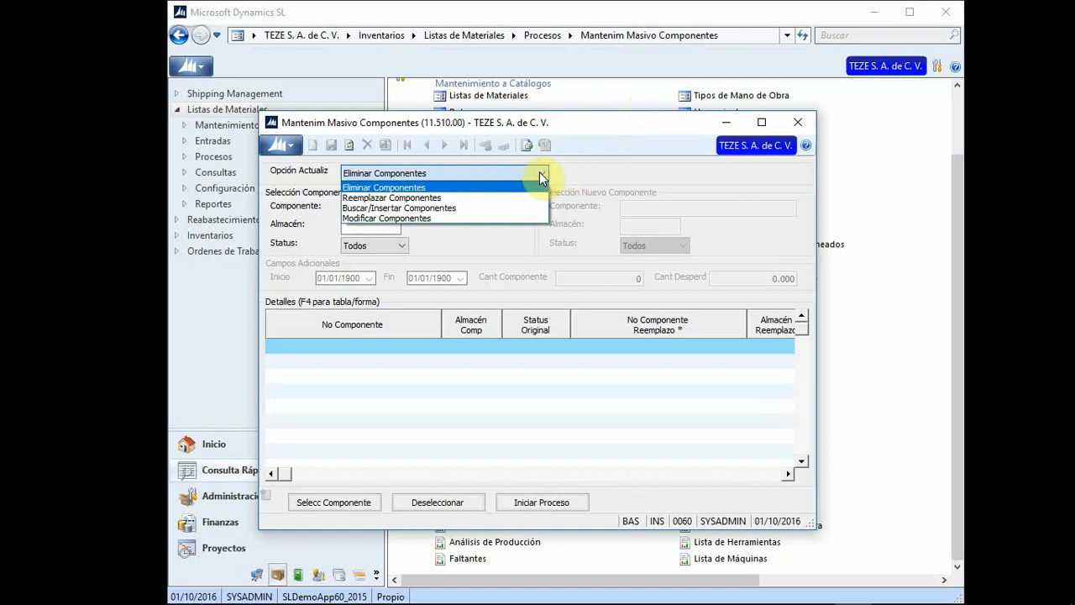
{"action": "left_click", "coordinate": [415, 218]}
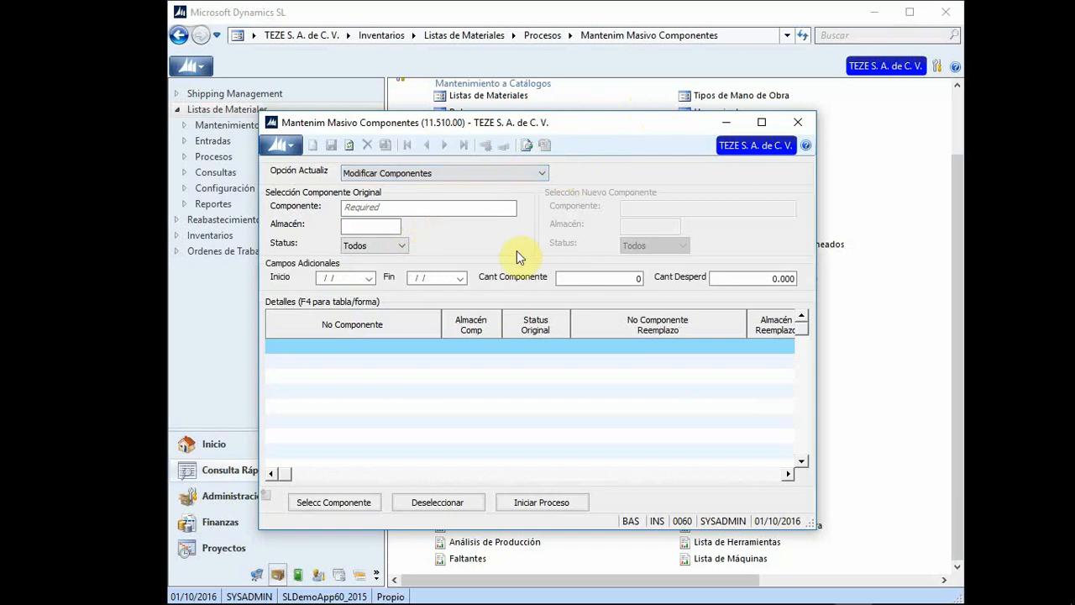
Step: Set original component 0RBOLT in warehouse 200
{"action": "left_click", "coordinate": [413, 206]}
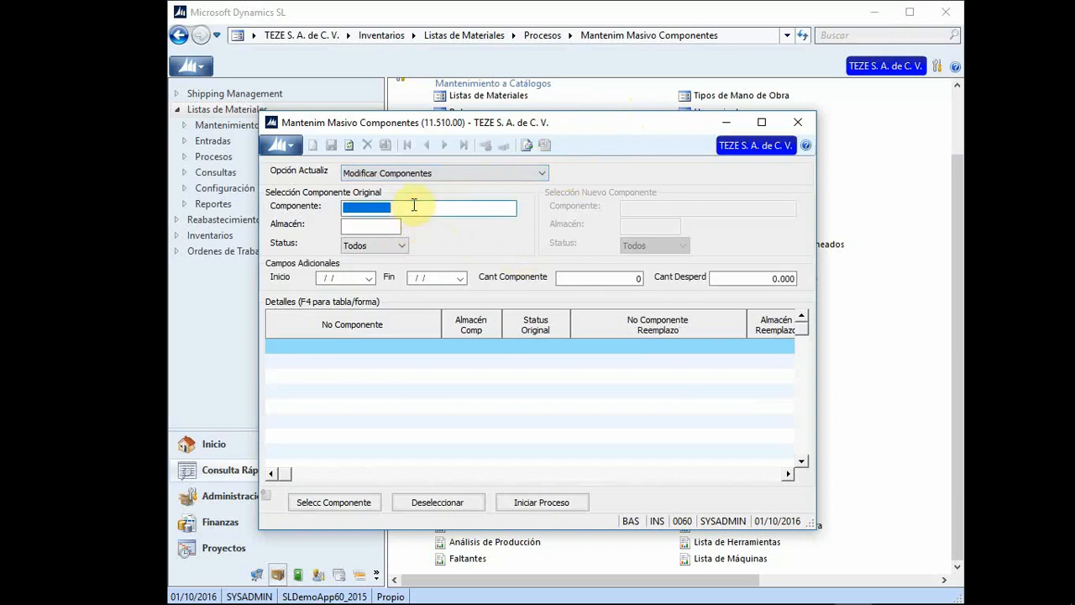
{"action": "key", "text": "F3"}
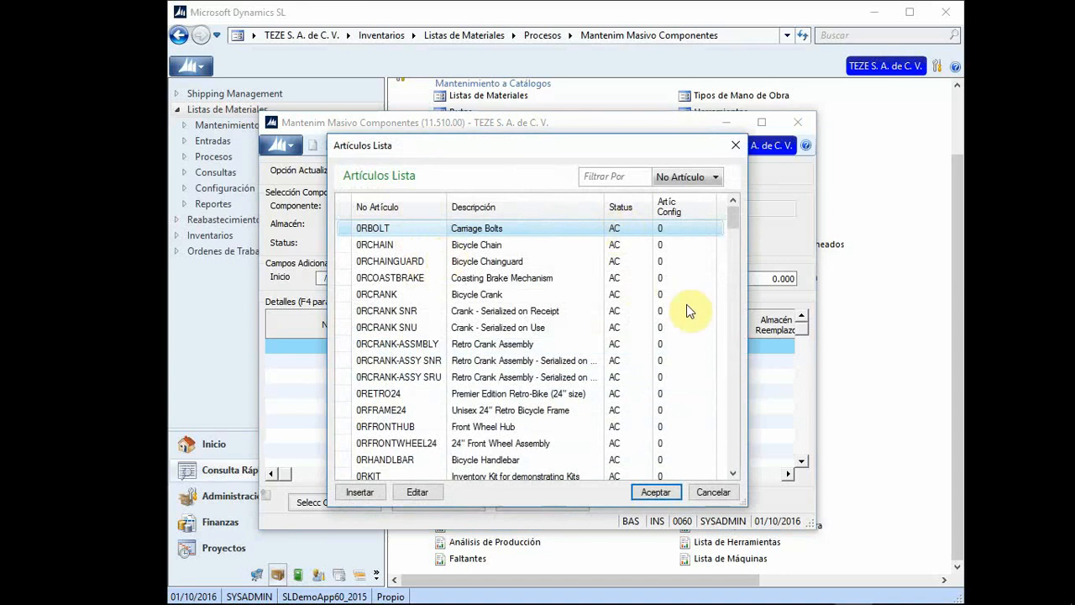
{"action": "left_click", "coordinate": [623, 208]}
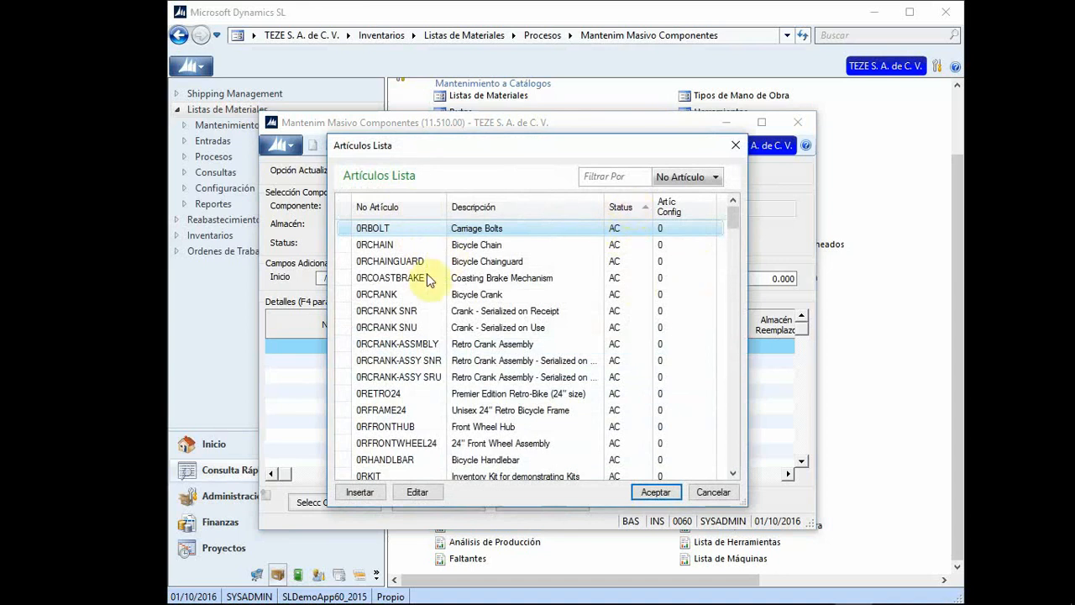
{"action": "double_click", "coordinate": [395, 228]}
{"action": "left_click", "coordinate": [396, 225]}
{"action": "left_click", "coordinate": [396, 225]}
{"action": "key", "text": "BackSpace"}
{"action": "key", "text": "BackSpace"}
{"action": "key", "text": "BackSpace"}
{"action": "key", "text": "BackSpace"}
{"action": "key", "text": "BackSpace"}
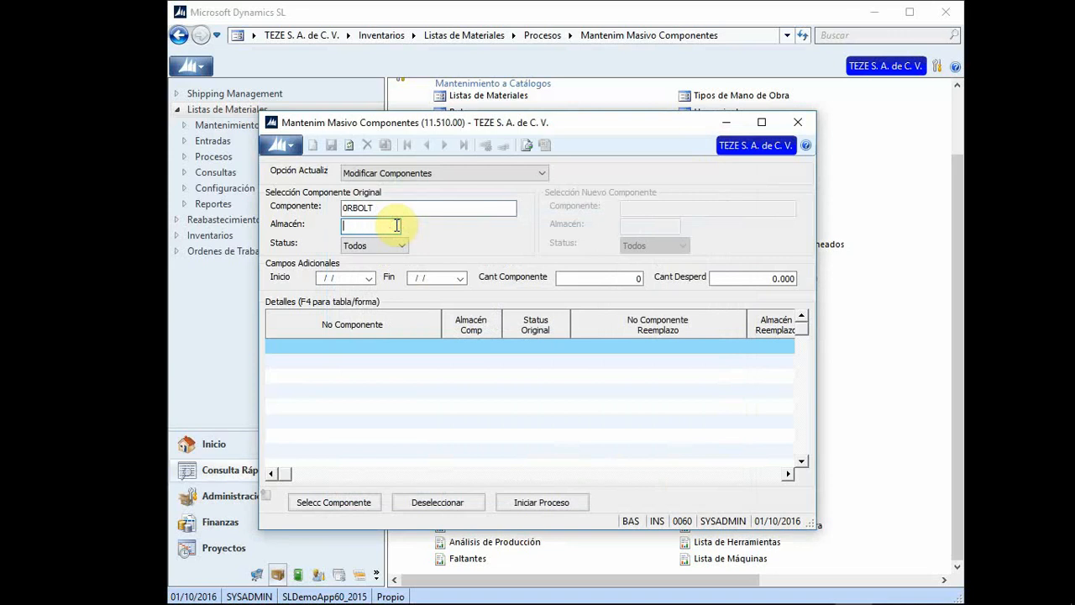
{"action": "type", "text": "200"}
Step: Set dates 10/10/2016 to 14/10/2016, quantity 2 and scrap 3
{"action": "left_click", "coordinate": [369, 278]}
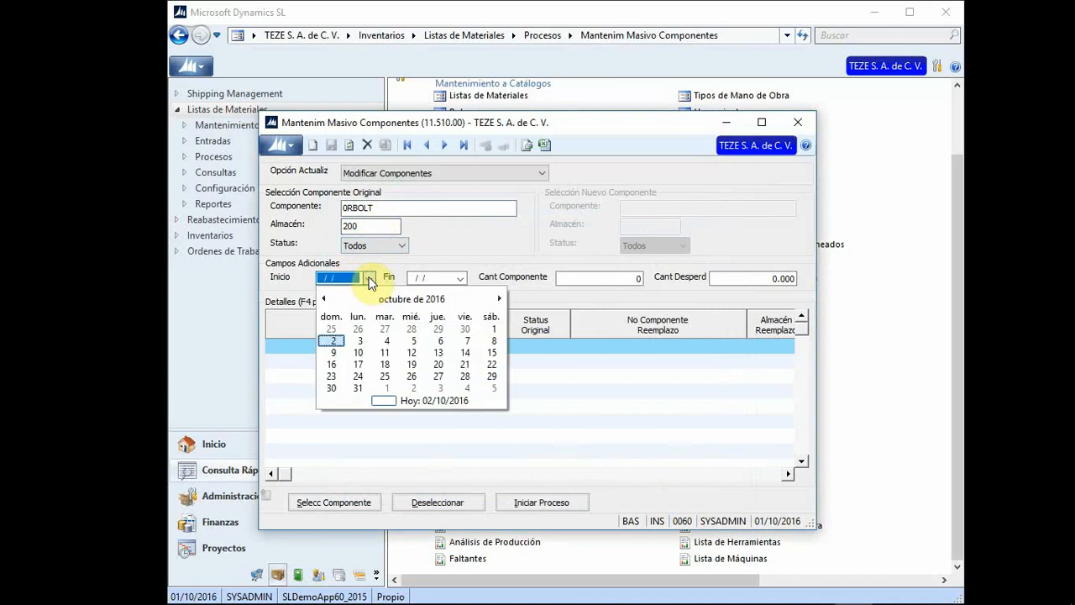
{"action": "left_click", "coordinate": [358, 352]}
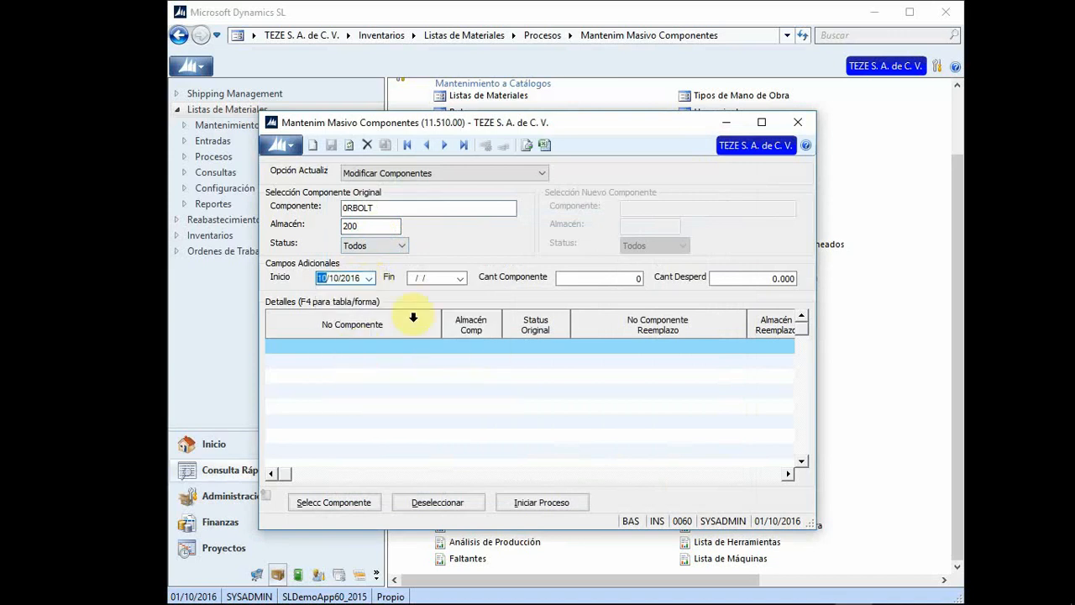
{"action": "left_click", "coordinate": [459, 280]}
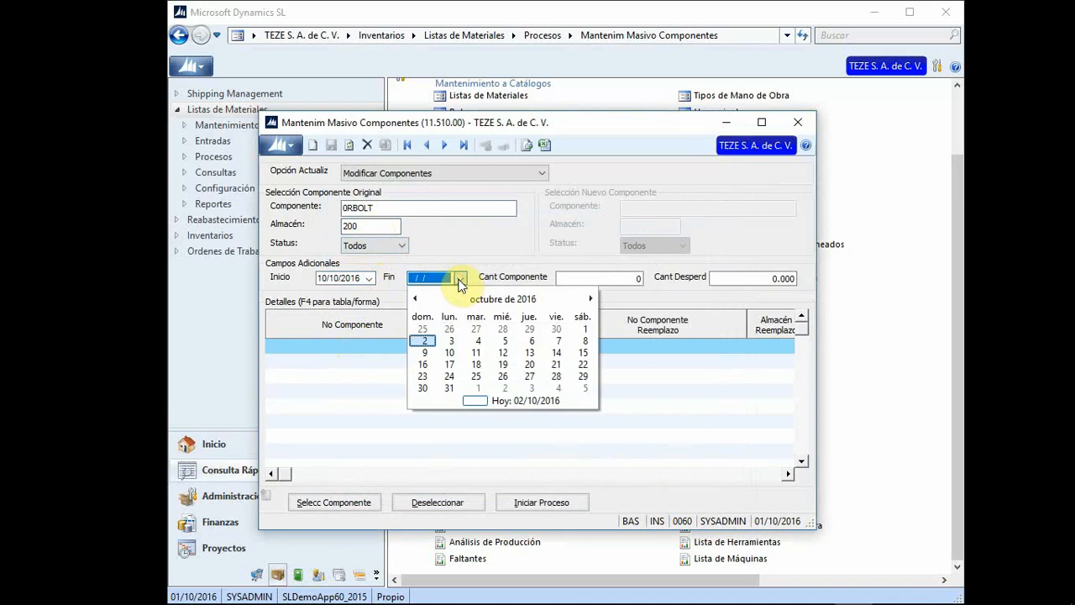
{"action": "left_click", "coordinate": [556, 353]}
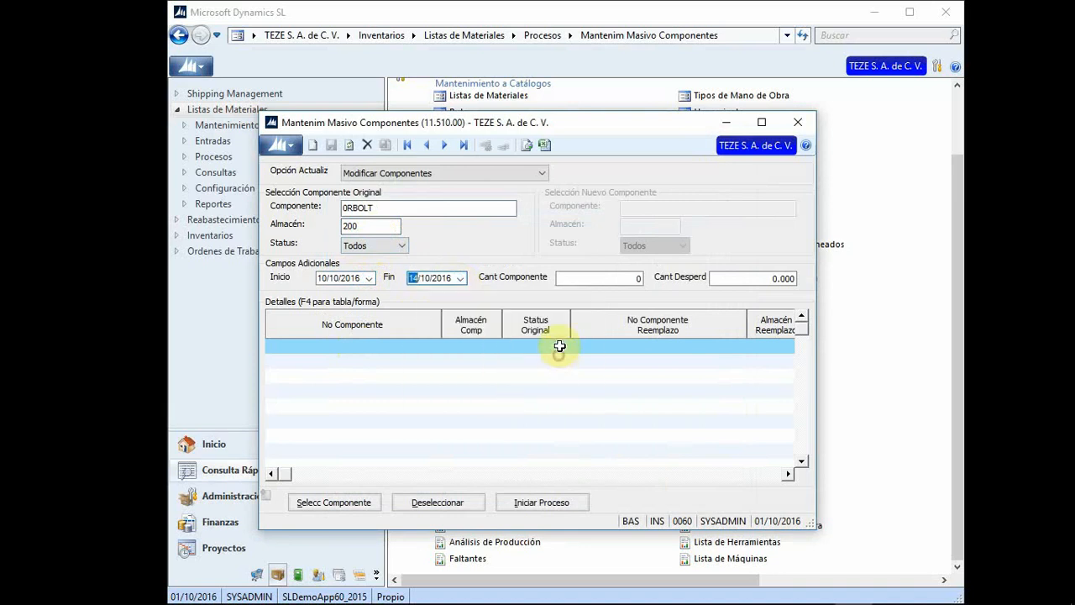
{"action": "left_click", "coordinate": [635, 278]}
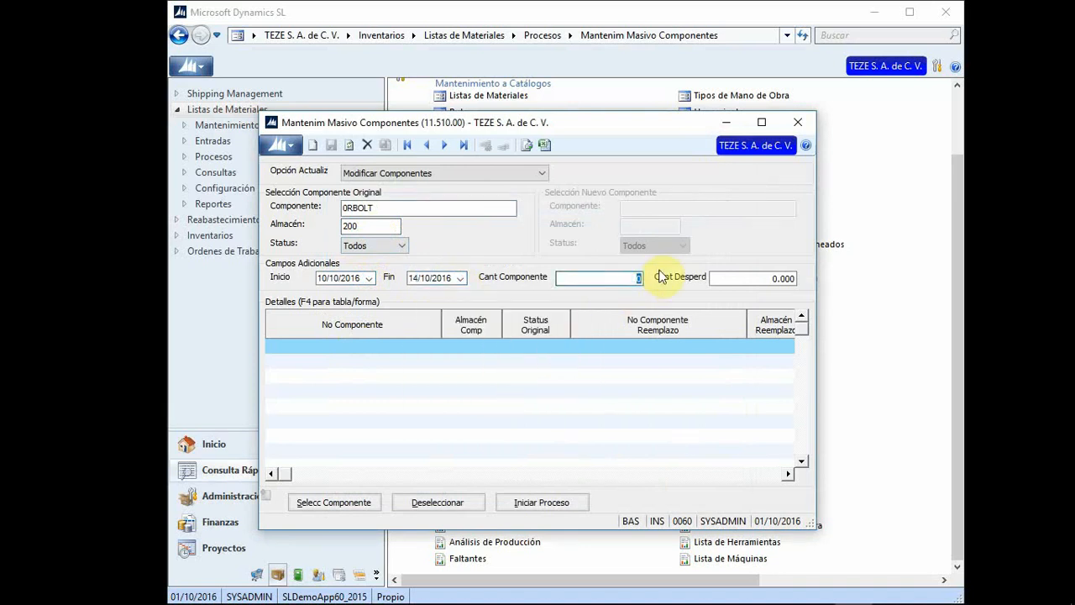
{"action": "type", "text": "2"}
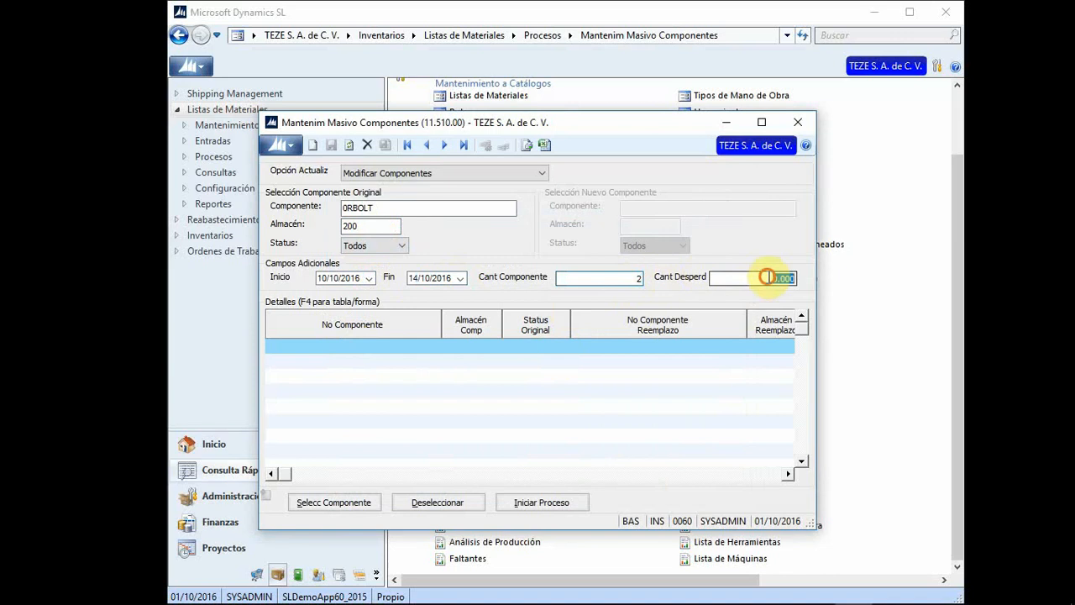
{"action": "left_click", "coordinate": [761, 278]}
{"action": "type", "text": "3"}
Step: Fill the details grid with the matching 0RBOLT component rows
{"action": "left_click", "coordinate": [401, 350]}
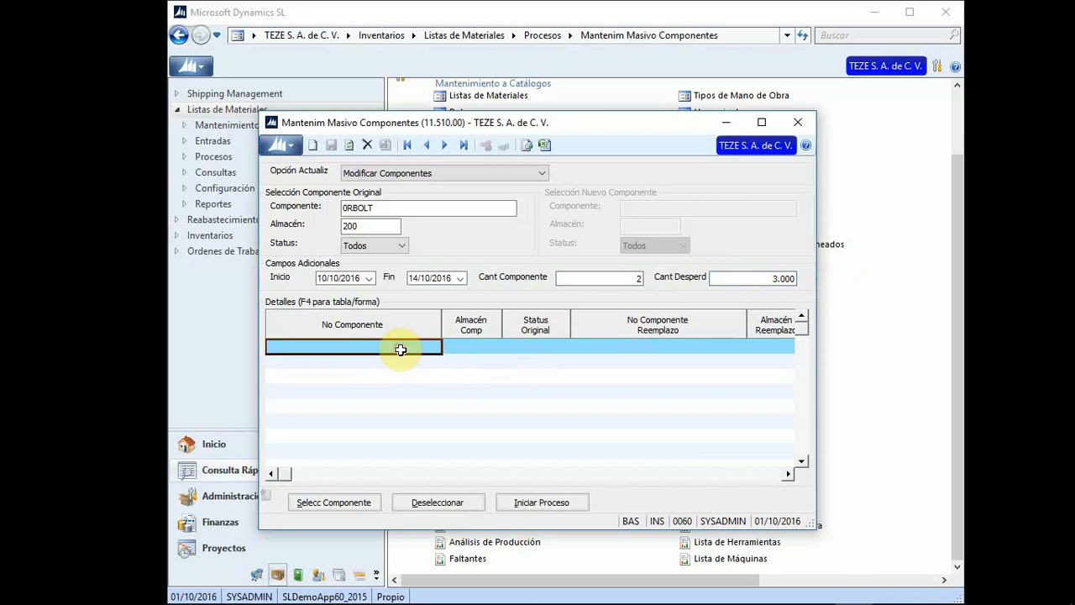
{"action": "left_click", "coordinate": [472, 346]}
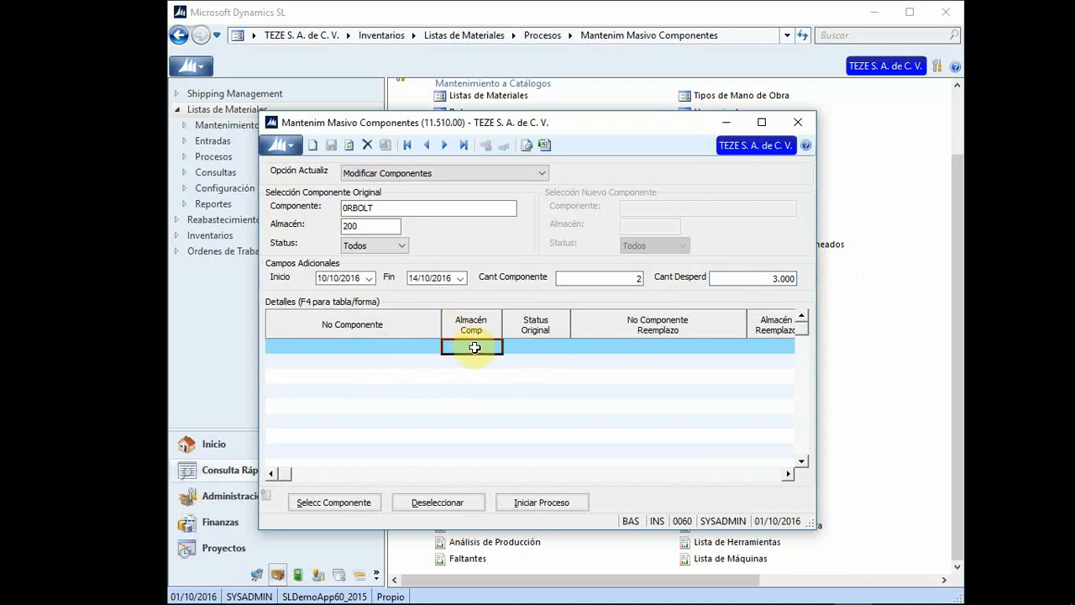
{"action": "left_click", "coordinate": [386, 348]}
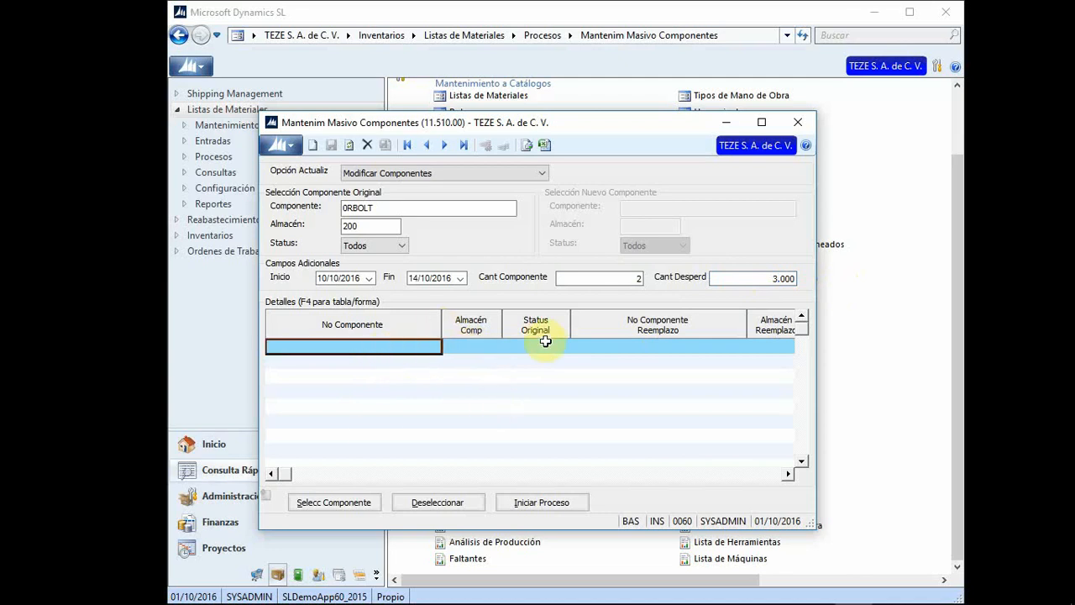
{"action": "left_click", "coordinate": [351, 508]}
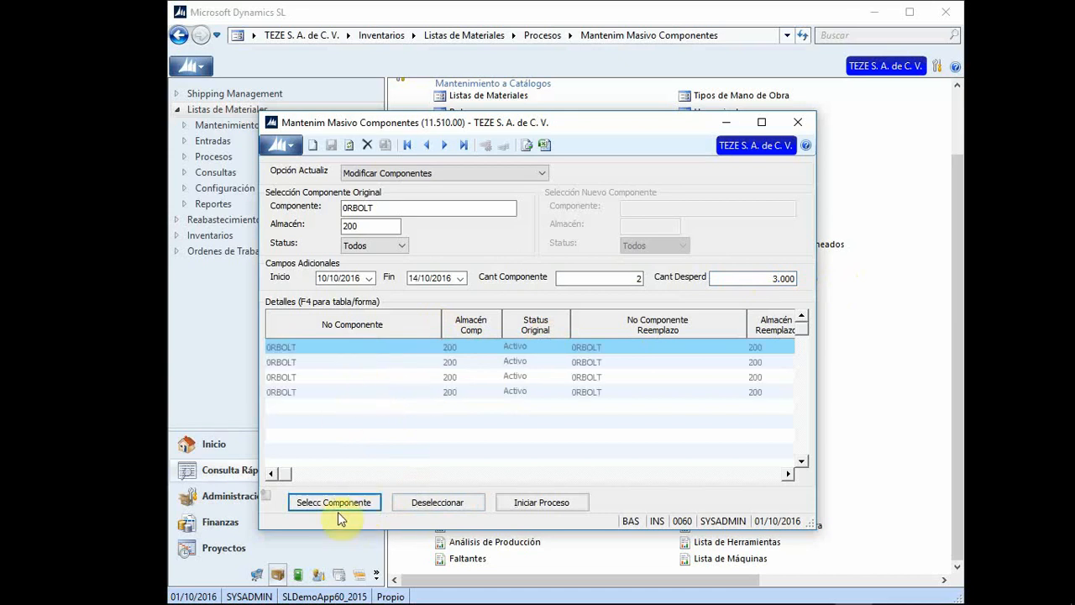
Step: Review the first grid row's bill item CAFE and its date columns
{"action": "left_click", "coordinate": [310, 346]}
{"action": "key", "text": "Right"}
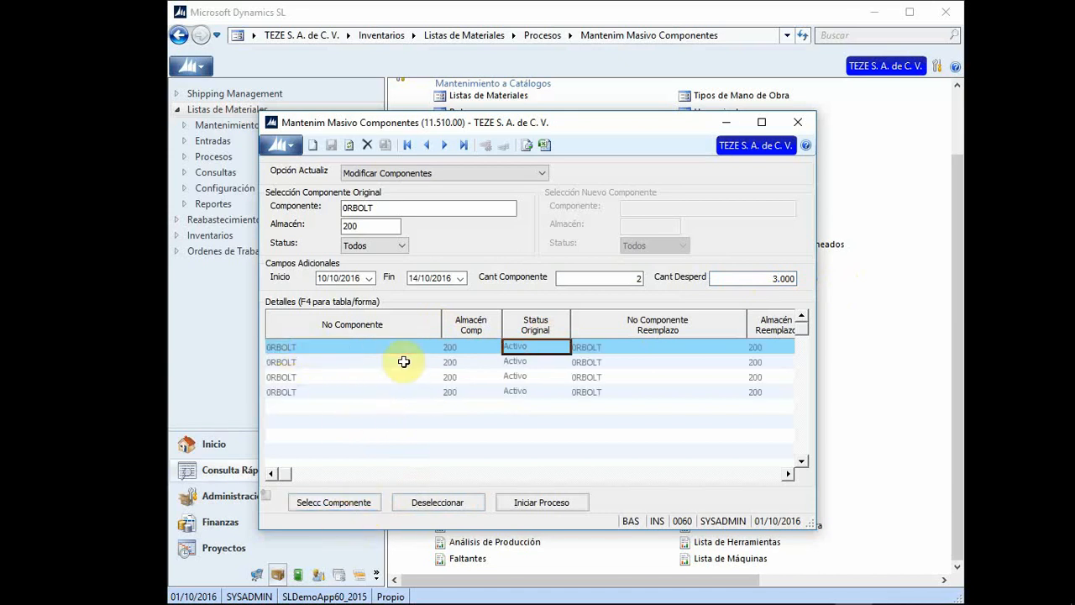
{"action": "key", "text": "Right"}
{"action": "key", "text": "Right"}
{"action": "key", "text": "Right"}
{"action": "key", "text": "Right"}
{"action": "key", "text": "Right"}
{"action": "key", "text": "Left"}
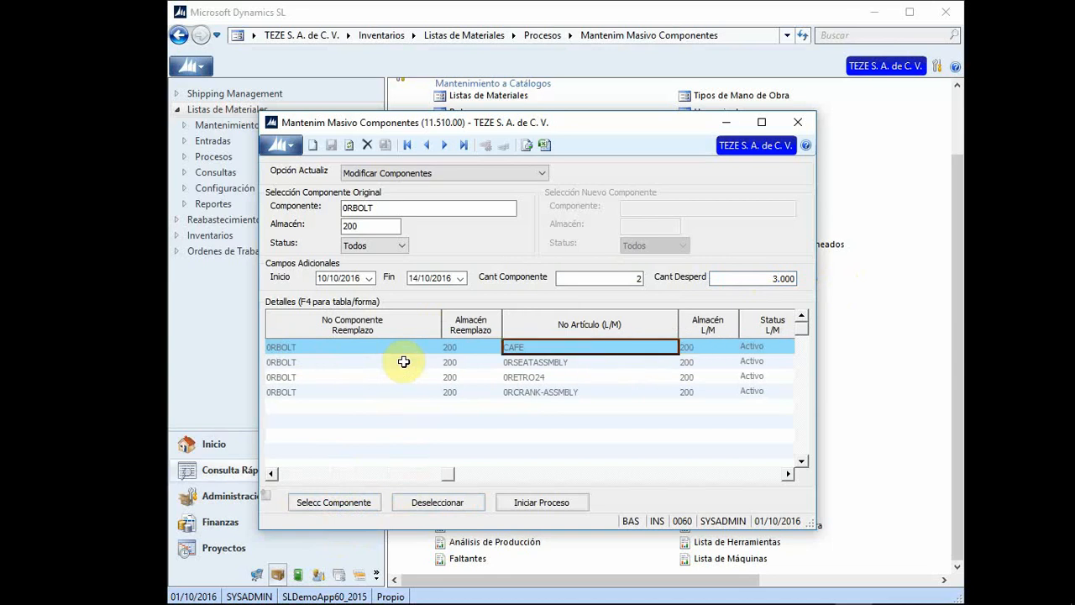
{"action": "key", "text": "Right"}
{"action": "key", "text": "Right"}
{"action": "key", "text": "Right"}
{"action": "key", "text": "Left"}
{"action": "key", "text": "Left"}
{"action": "key", "text": "Left"}
{"action": "key", "text": "Left"}
{"action": "key", "text": "Left"}
{"action": "key", "text": "Left"}
{"action": "key", "text": "Left"}
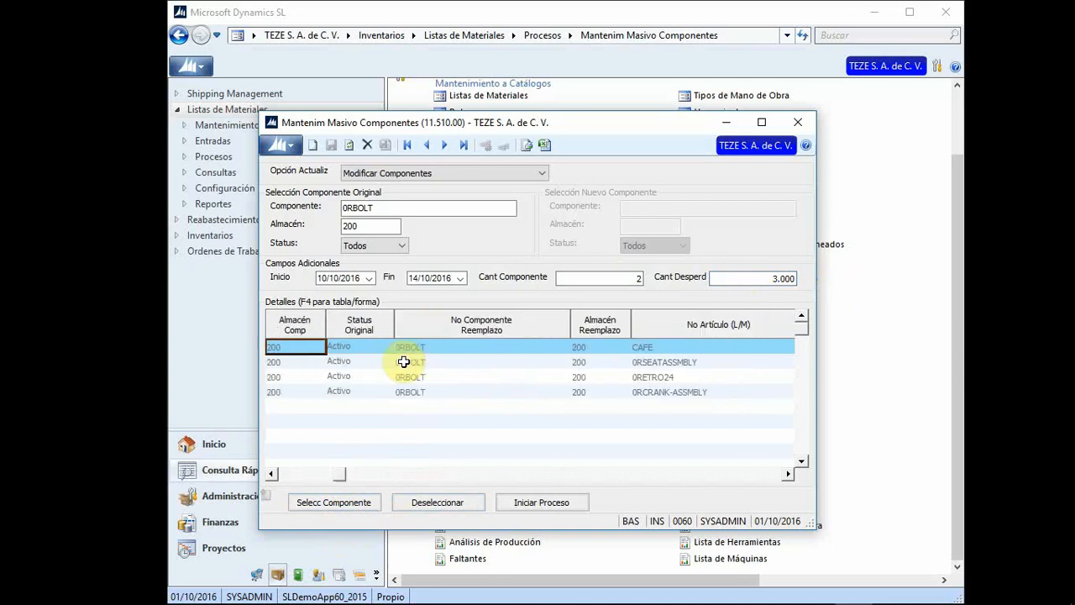
Step: Check status, replacement and warehouse columns, then run the 0RBOLT modification process and acknowledge completion
{"action": "key", "text": "Right"}
{"action": "key", "text": "Right"}
{"action": "key", "text": "Right"}
{"action": "key", "text": "Right"}
{"action": "key", "text": "Right"}
{"action": "key", "text": "Left"}
{"action": "key", "text": "Left"}
{"action": "key", "text": "Left"}
{"action": "key", "text": "Left"}
{"action": "key", "text": "Right"}
{"action": "key", "text": "Right"}
{"action": "key", "text": "Right"}
{"action": "key", "text": "Right"}
{"action": "key", "text": "Right"}
{"action": "key", "text": "Left"}
{"action": "key", "text": "Left"}
{"action": "key", "text": "Left"}
{"action": "key", "text": "Left"}
{"action": "key", "text": "Right"}
{"action": "key", "text": "Right"}
{"action": "key", "text": "Right"}
{"action": "key", "text": "Left"}
{"action": "key", "text": "Left"}
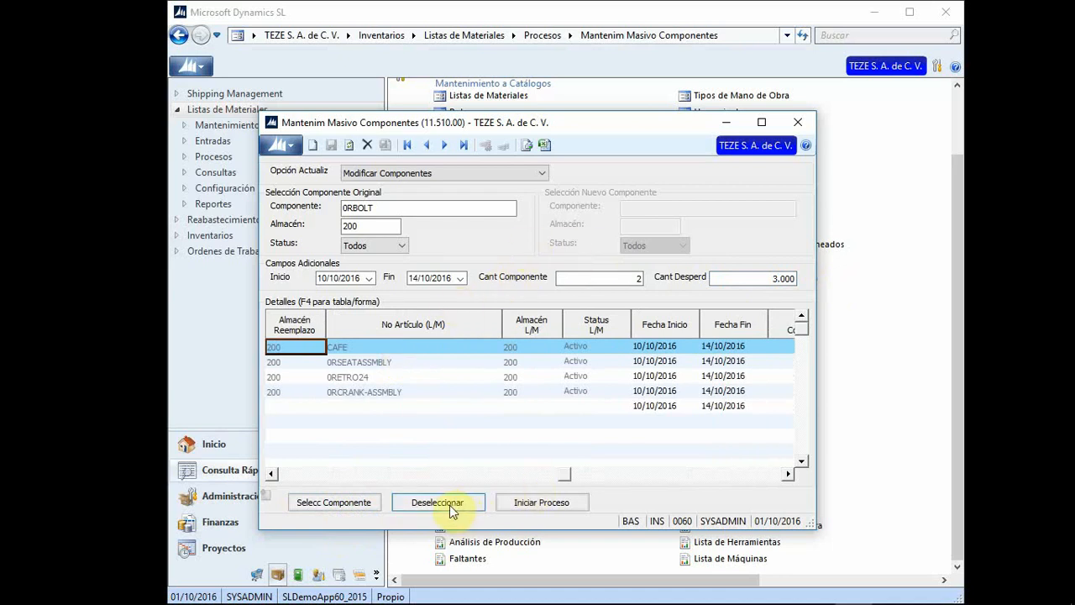
{"action": "left_click", "coordinate": [550, 506]}
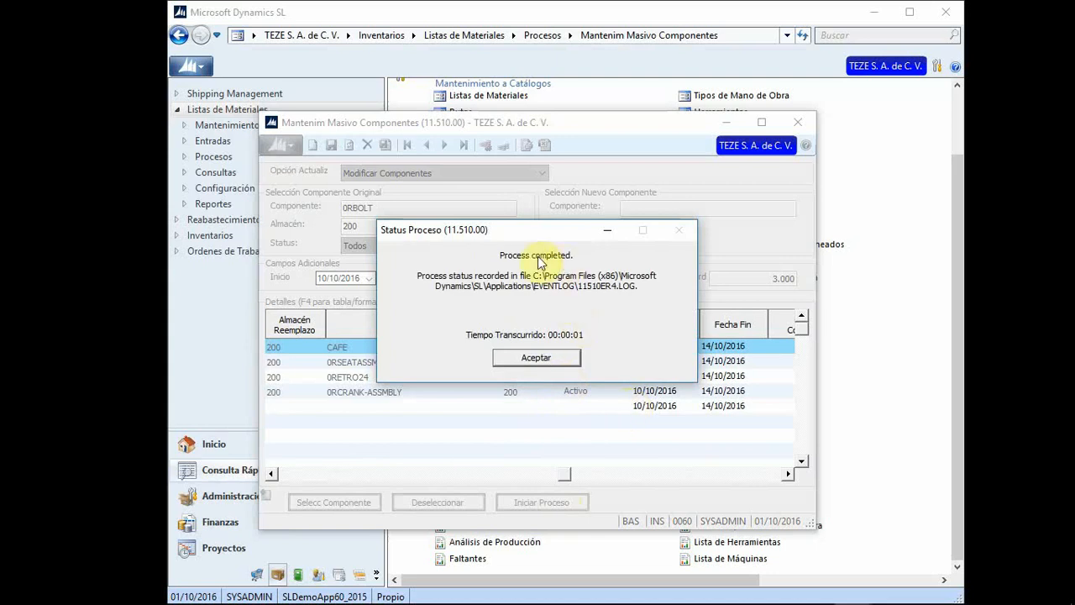
{"action": "left_click", "coordinate": [531, 358]}
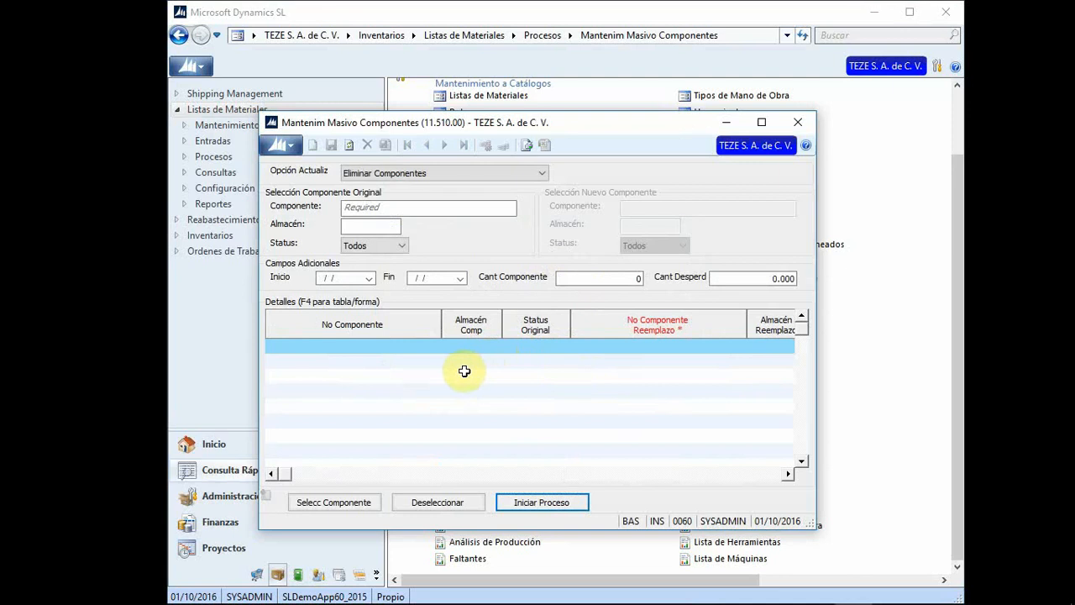
Step: Close mass component maintenance, then view Actualiz Costos/Tarif Planeados with component planned costs and close it
{"action": "left_click", "coordinate": [798, 123]}
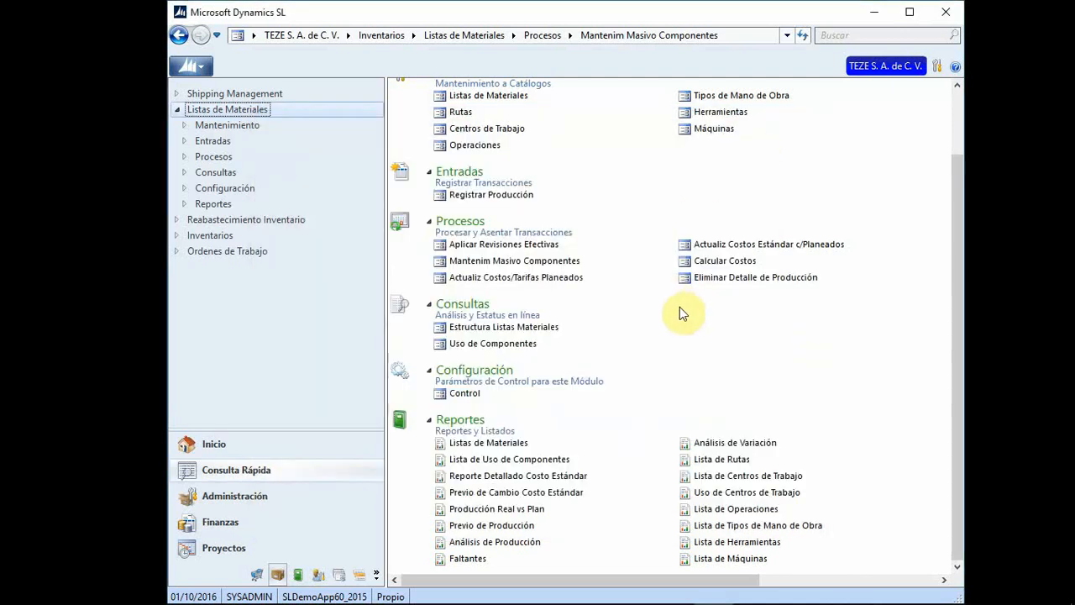
{"action": "left_click", "coordinate": [525, 278]}
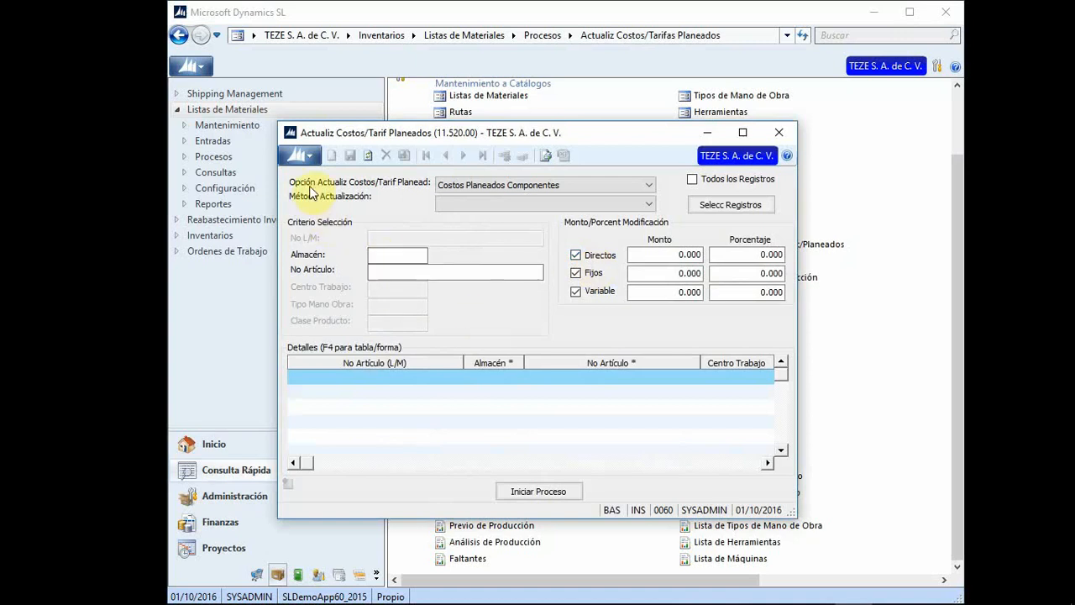
{"action": "left_click", "coordinate": [649, 185]}
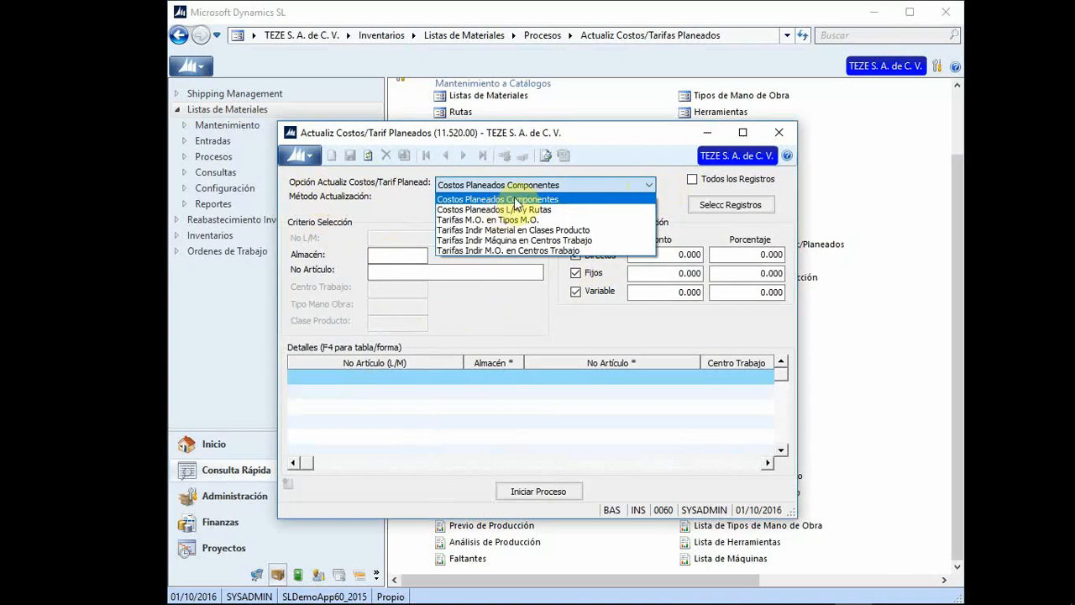
{"action": "left_click", "coordinate": [389, 232]}
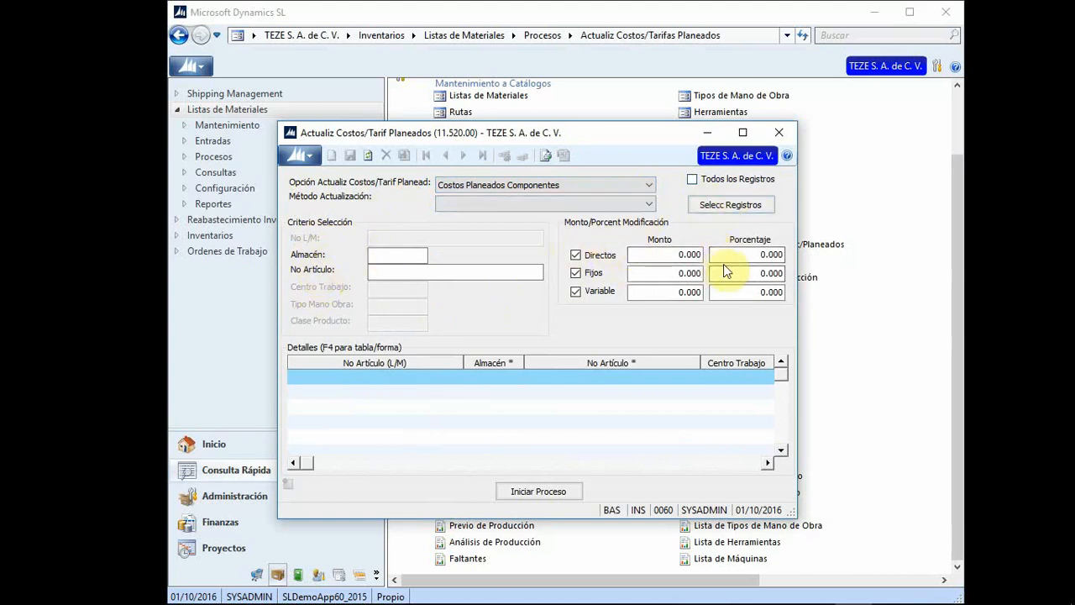
{"action": "left_click", "coordinate": [778, 132]}
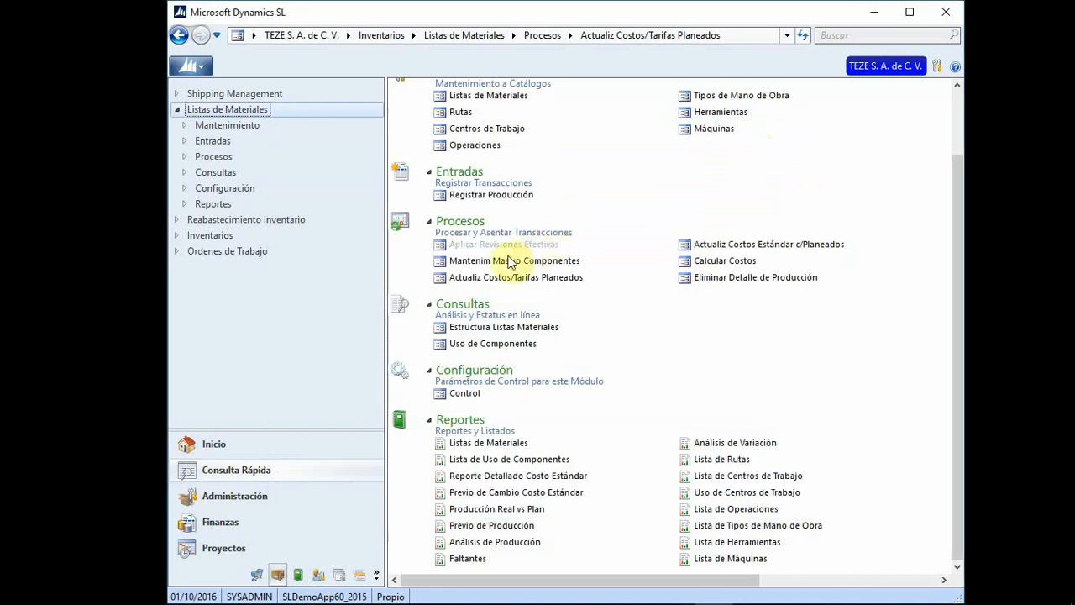
Step: Review Calcular Costos for warehouse 200, close it, and launch Eliminar Detalle de Producción
{"action": "left_click", "coordinate": [741, 262]}
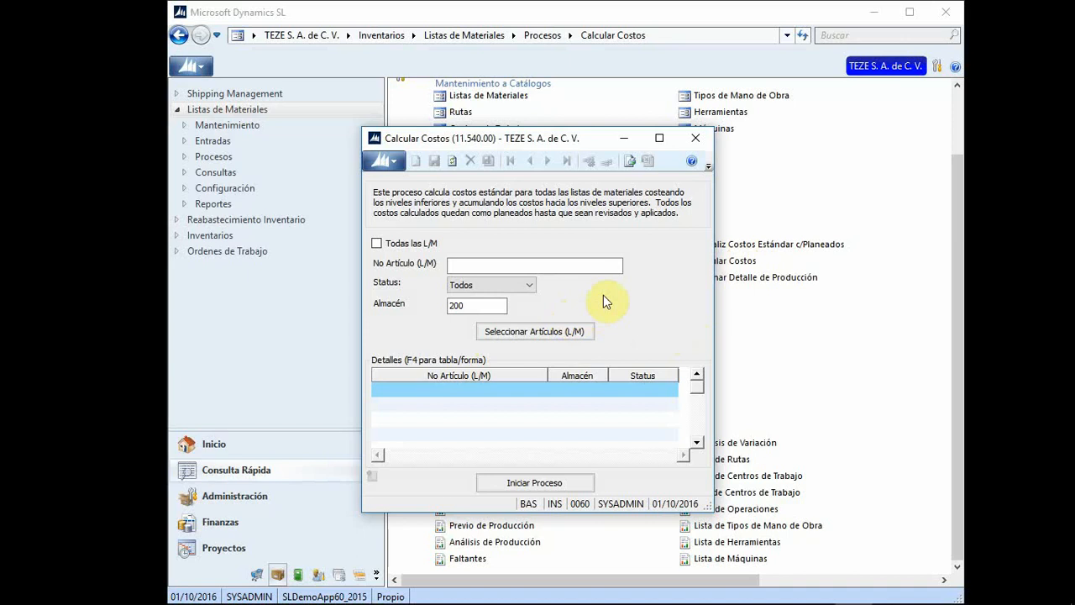
{"action": "left_click", "coordinate": [695, 139]}
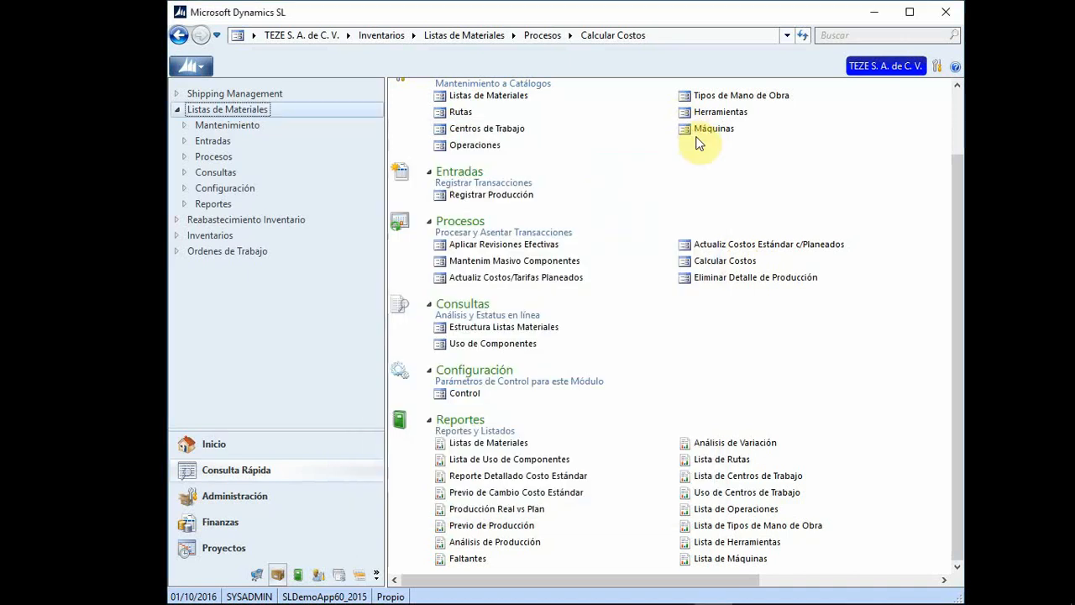
{"action": "left_click", "coordinate": [748, 279]}
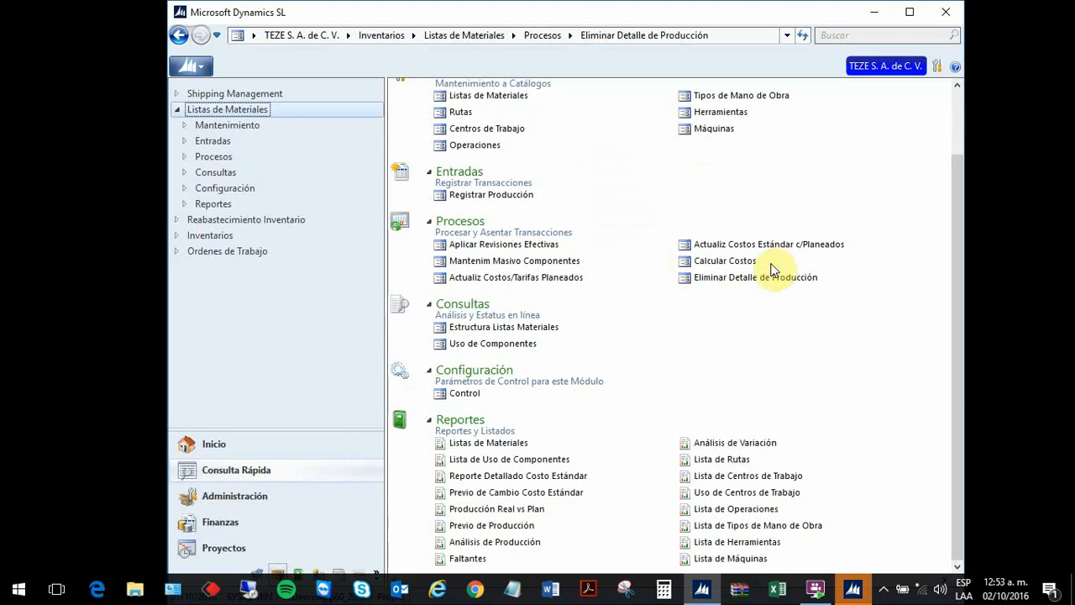
{"action": "left_click", "coordinate": [853, 590]}
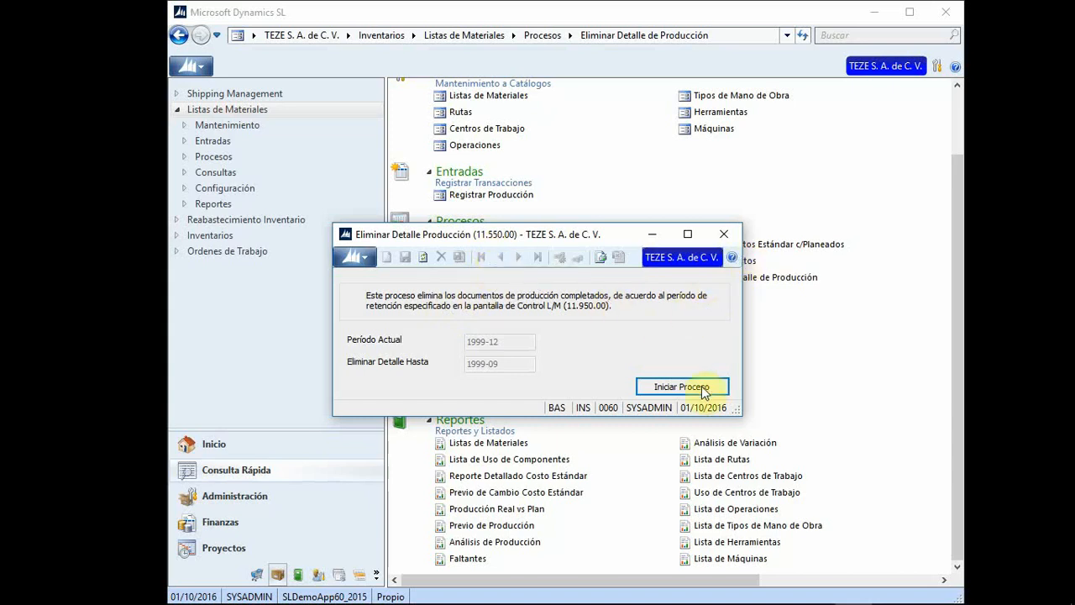
{"action": "left_click", "coordinate": [726, 236]}
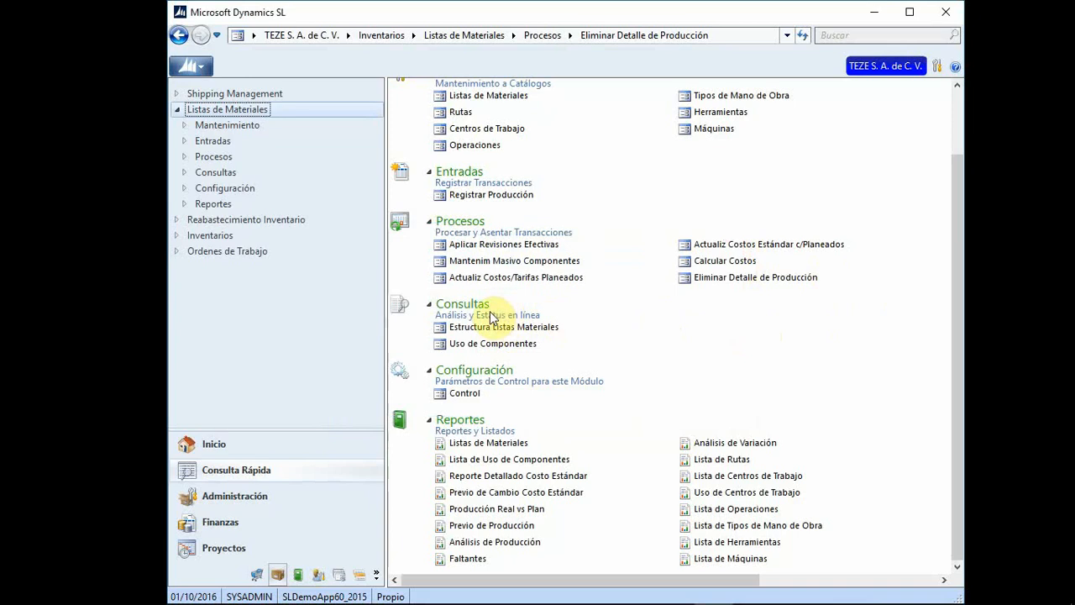
Step: Open Estructura Listas Materiales and select bill 0RETRO24 from the F3 lookup
{"action": "left_click", "coordinate": [502, 328]}
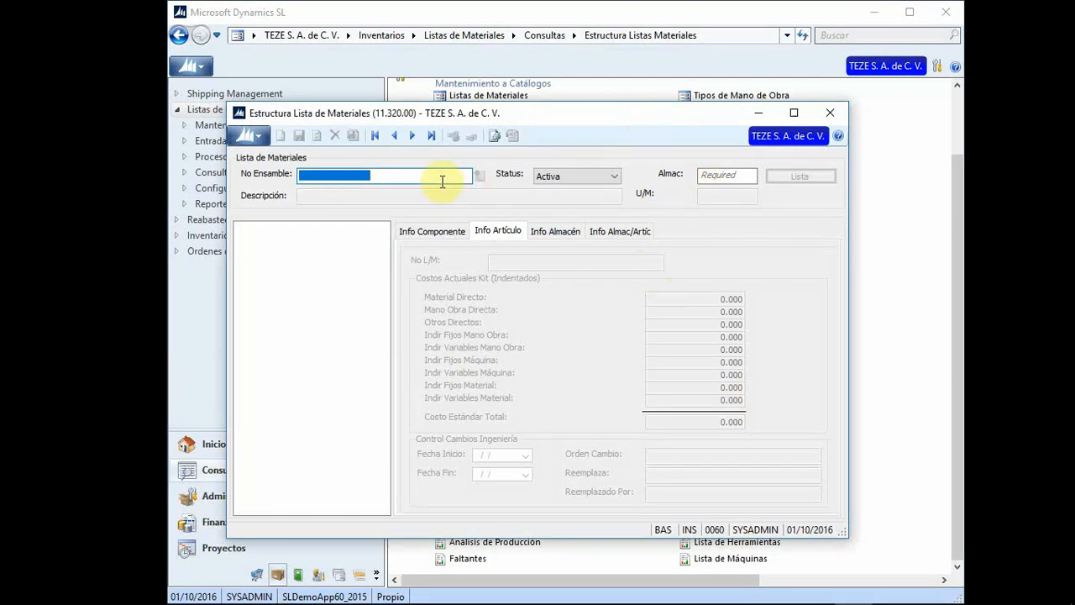
{"action": "left_click_drag", "start_coordinate": [571, 115], "coordinate": [615, 161]}
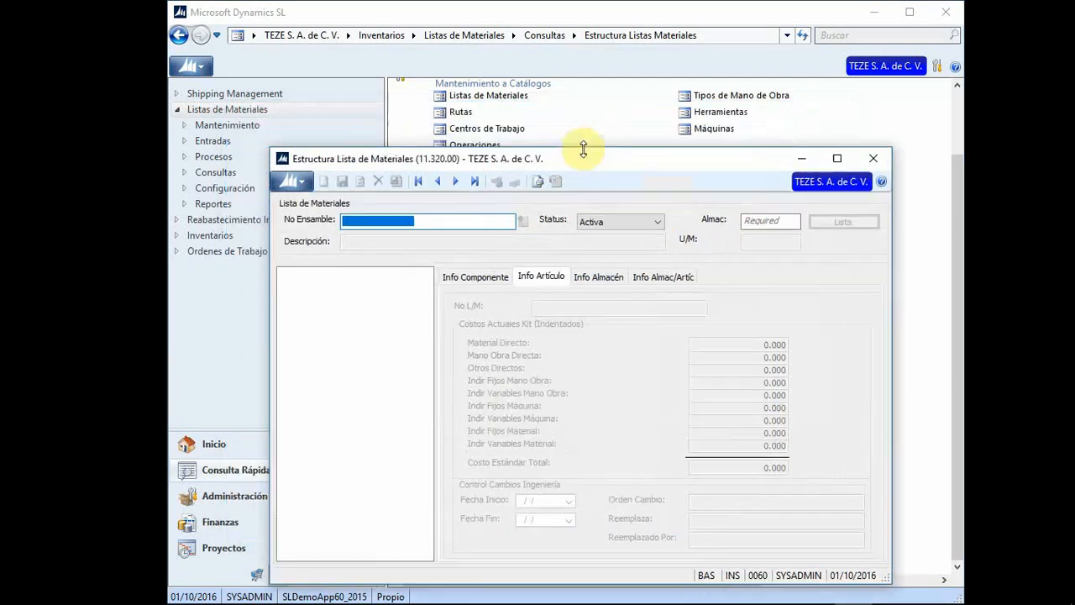
{"action": "left_click", "coordinate": [496, 97]}
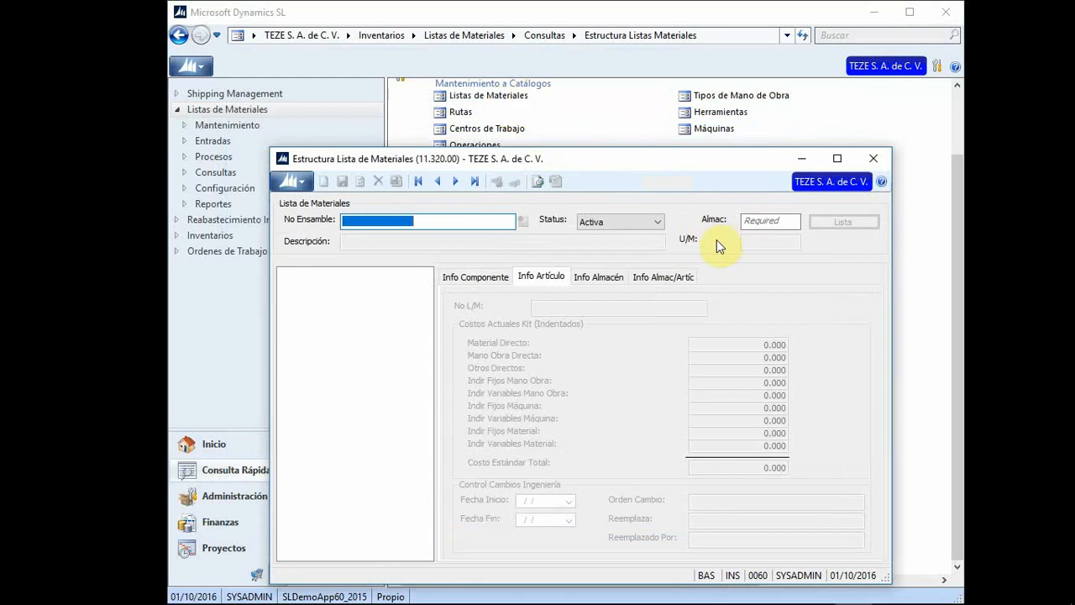
{"action": "left_click", "coordinate": [448, 225]}
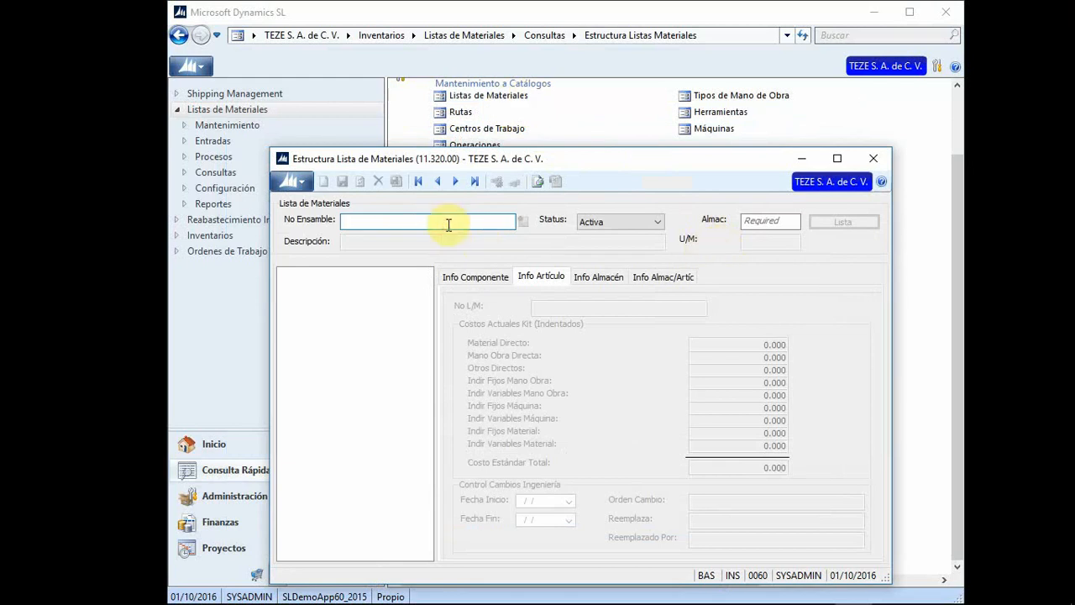
{"action": "key", "text": "F3"}
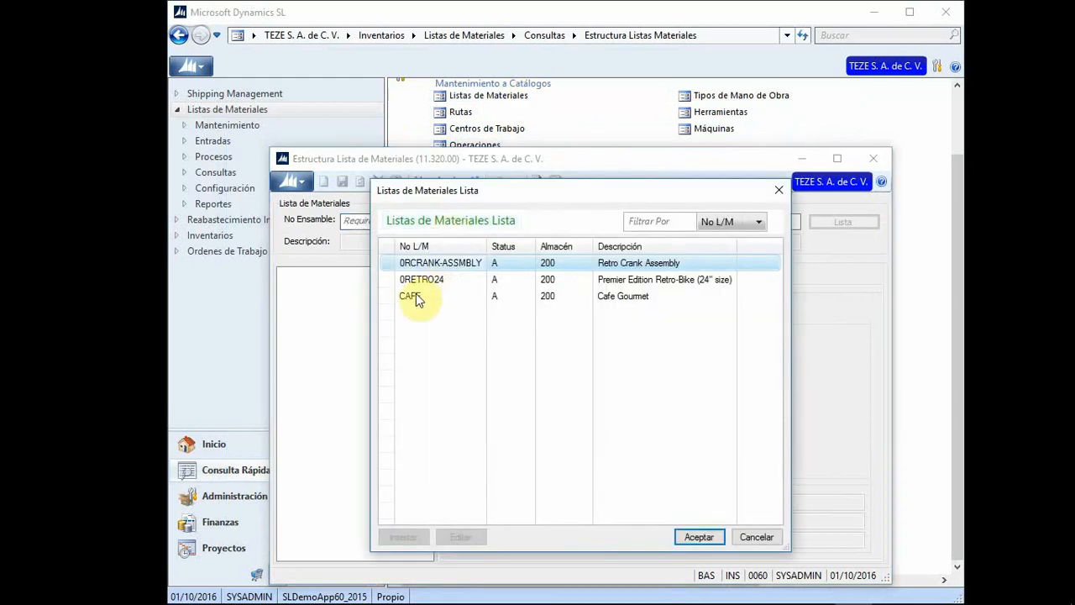
{"action": "double_click", "coordinate": [430, 281]}
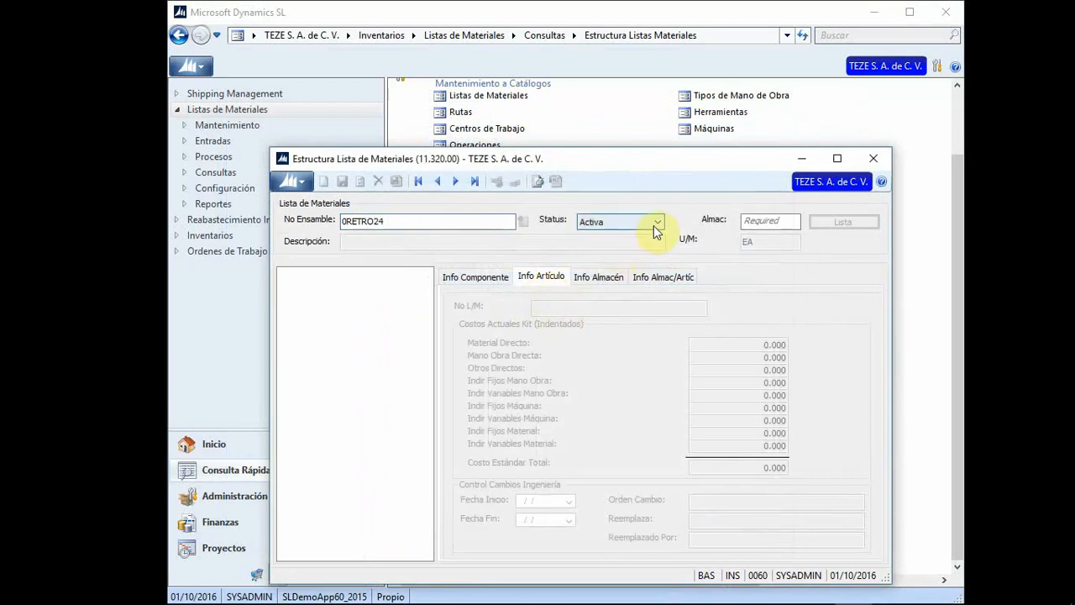
Step: Load the 0RETRO24 structure tree for warehouse 200, review it, and close the inquiry
{"action": "left_click", "coordinate": [765, 220]}
{"action": "type", "text": "2"}
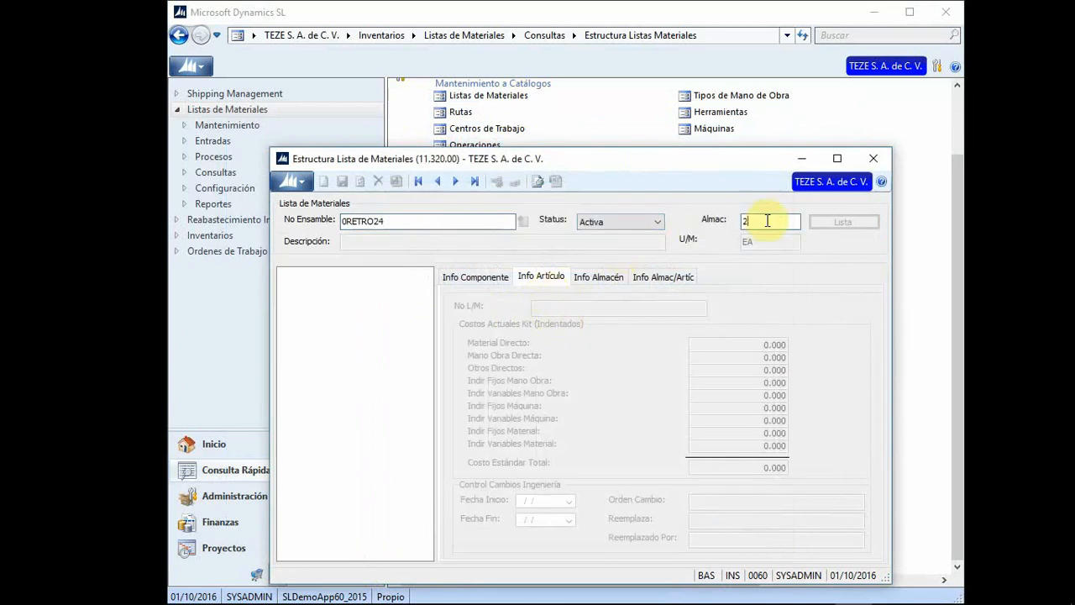
{"action": "type", "text": "00"}
{"action": "key", "text": "Tab"}
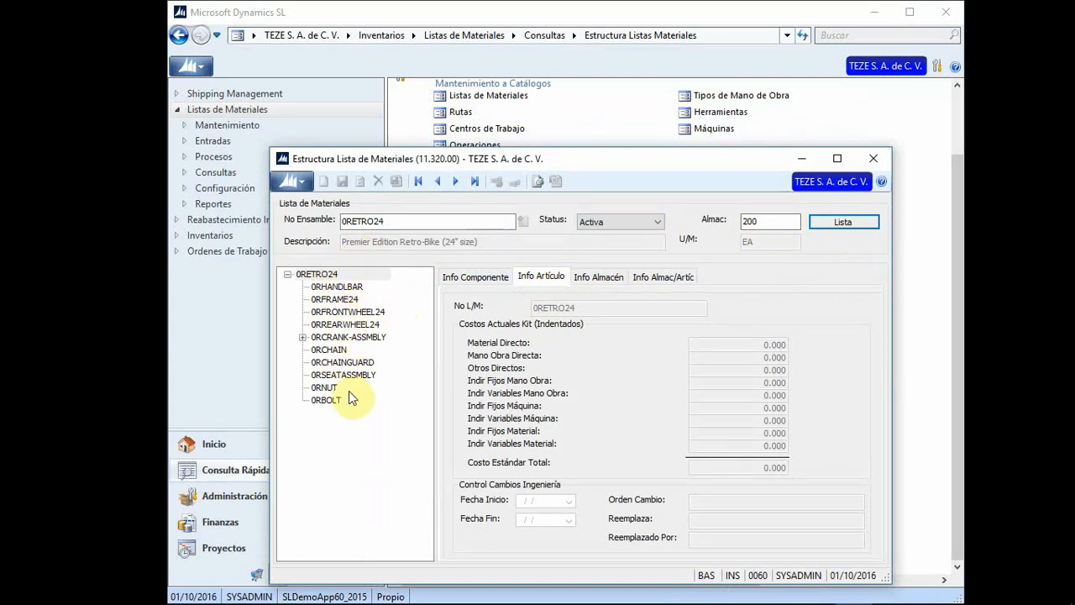
{"action": "left_click", "coordinate": [874, 158]}
{"action": "left_click", "coordinate": [513, 344]}
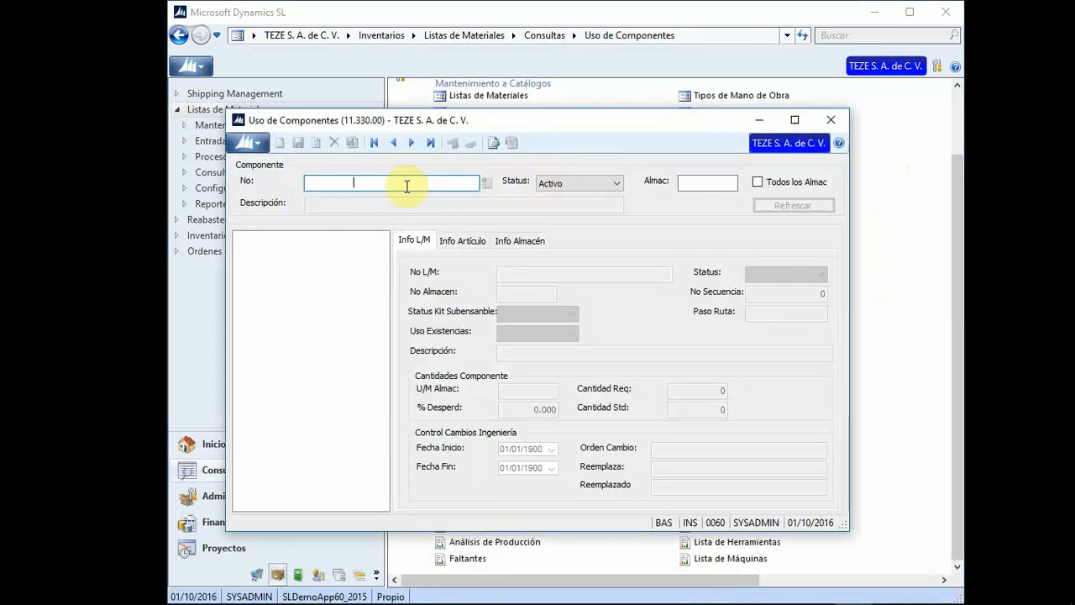
Step: Query where component 0RBOLT is used in warehouse 200
{"action": "double_click", "coordinate": [406, 185]}
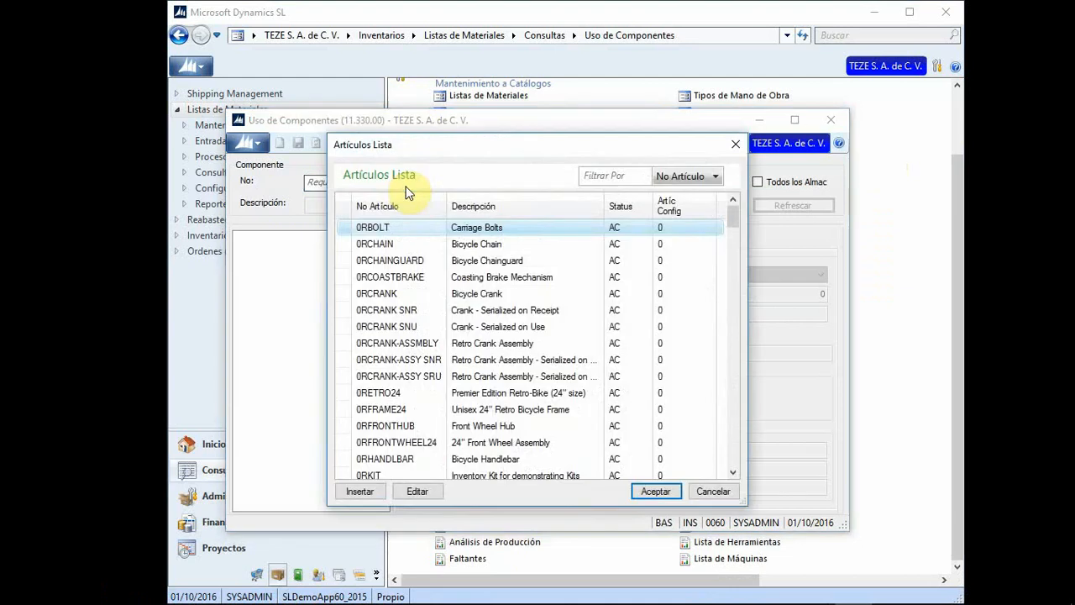
{"action": "double_click", "coordinate": [393, 229]}
{"action": "left_click", "coordinate": [706, 179]}
{"action": "type", "text": "20"}
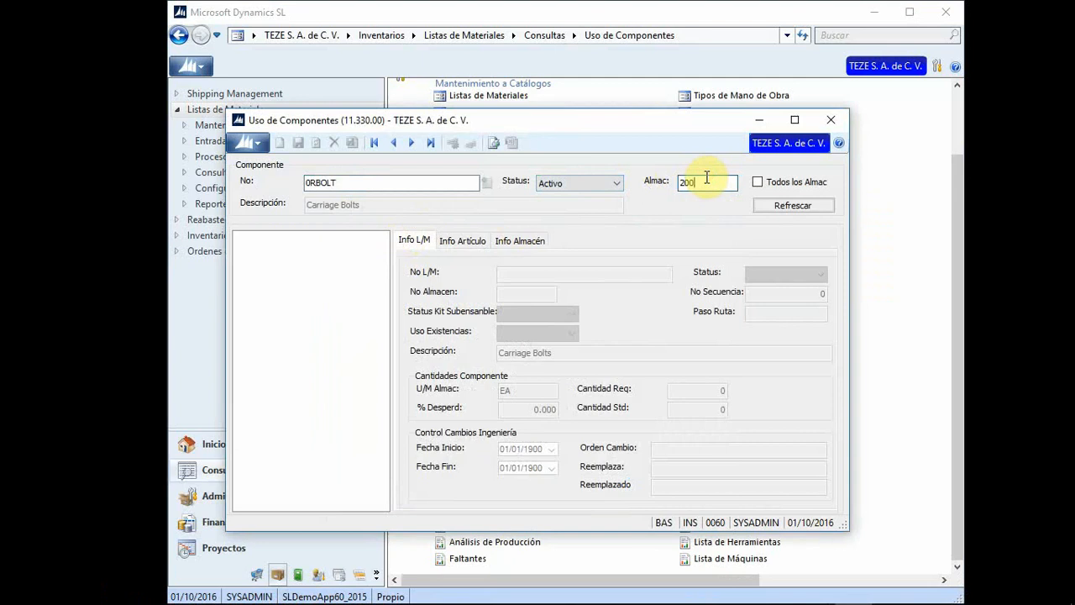
{"action": "type", "text": "0"}
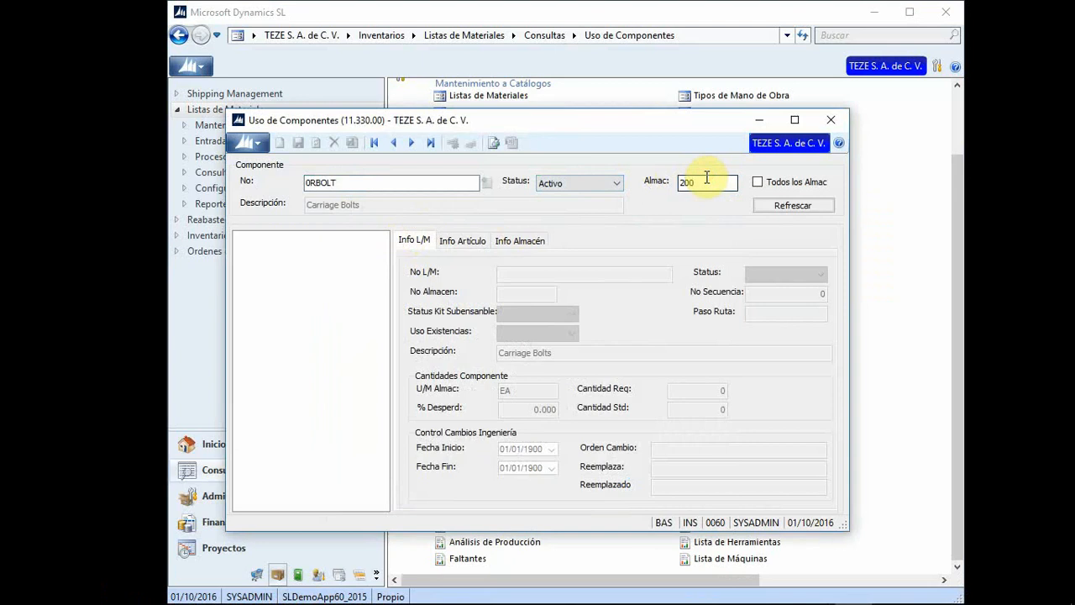
{"action": "left_click", "coordinate": [791, 210]}
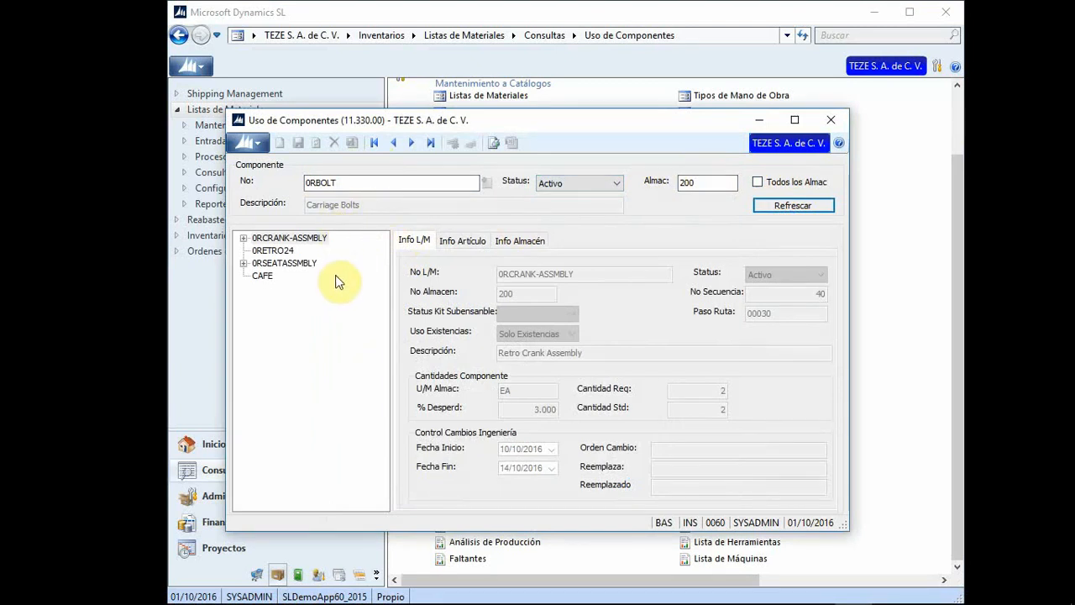
Step: Browse the item and warehouse info tabs for 0RCRANK-ASSMBLY, then close the inquiry
{"action": "left_click", "coordinate": [455, 244]}
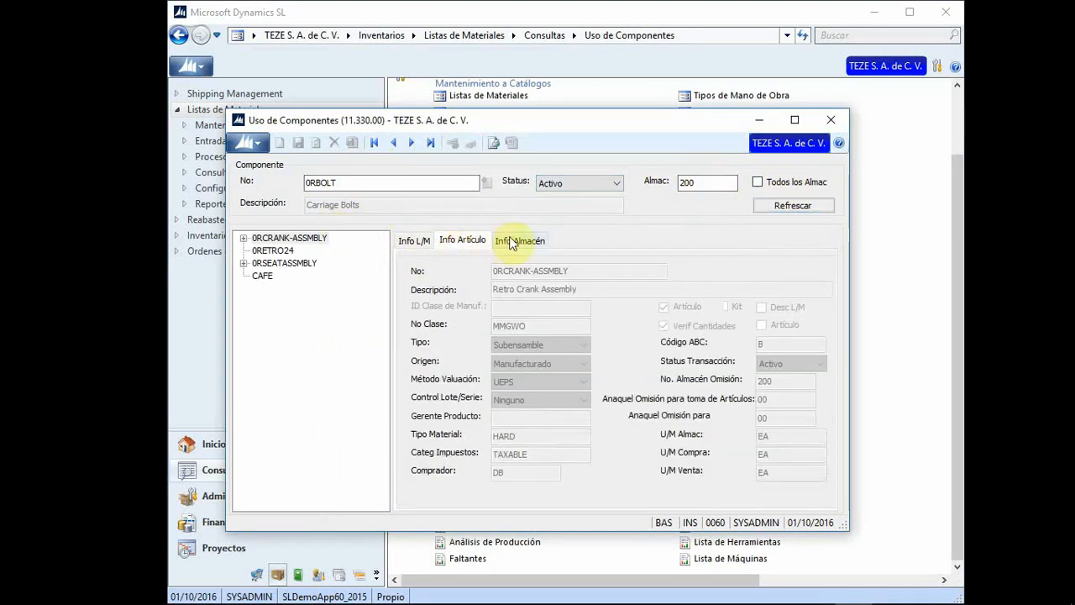
{"action": "left_click", "coordinate": [512, 243]}
{"action": "left_click", "coordinate": [462, 240]}
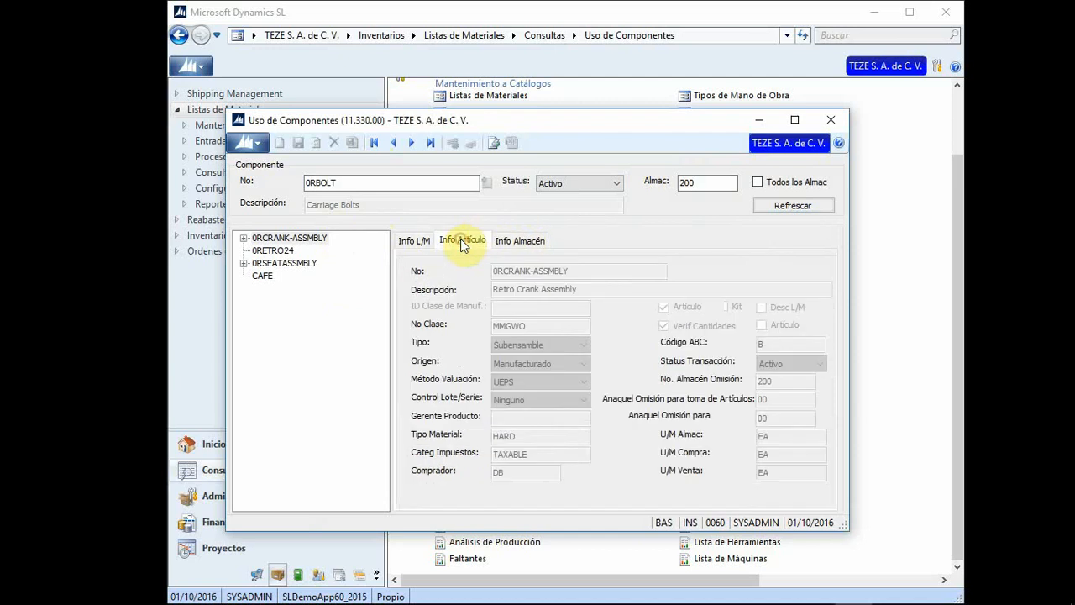
{"action": "left_click", "coordinate": [521, 242]}
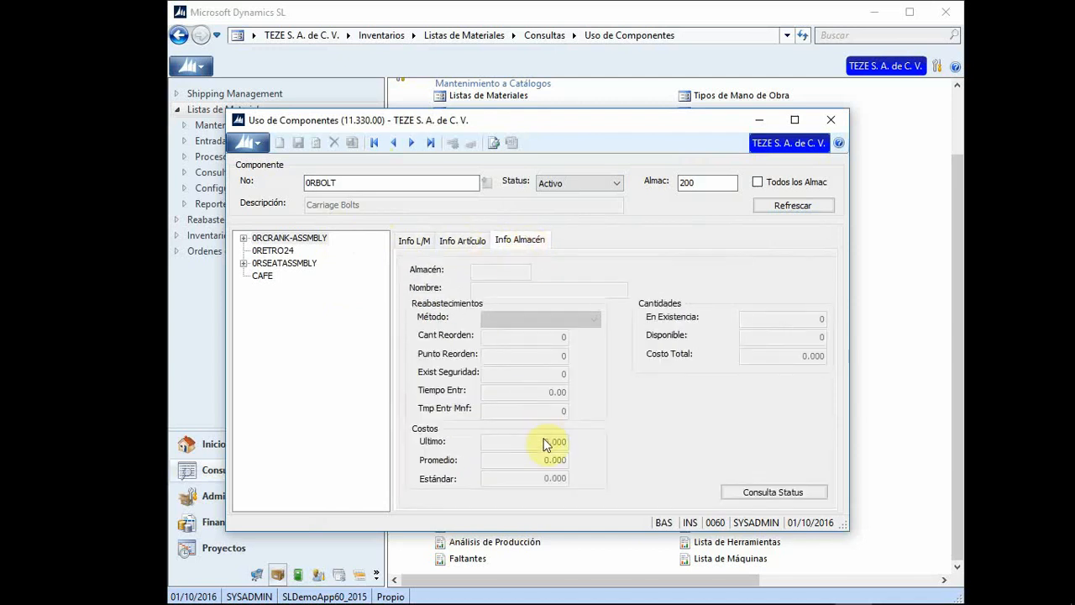
{"action": "left_click", "coordinate": [412, 242]}
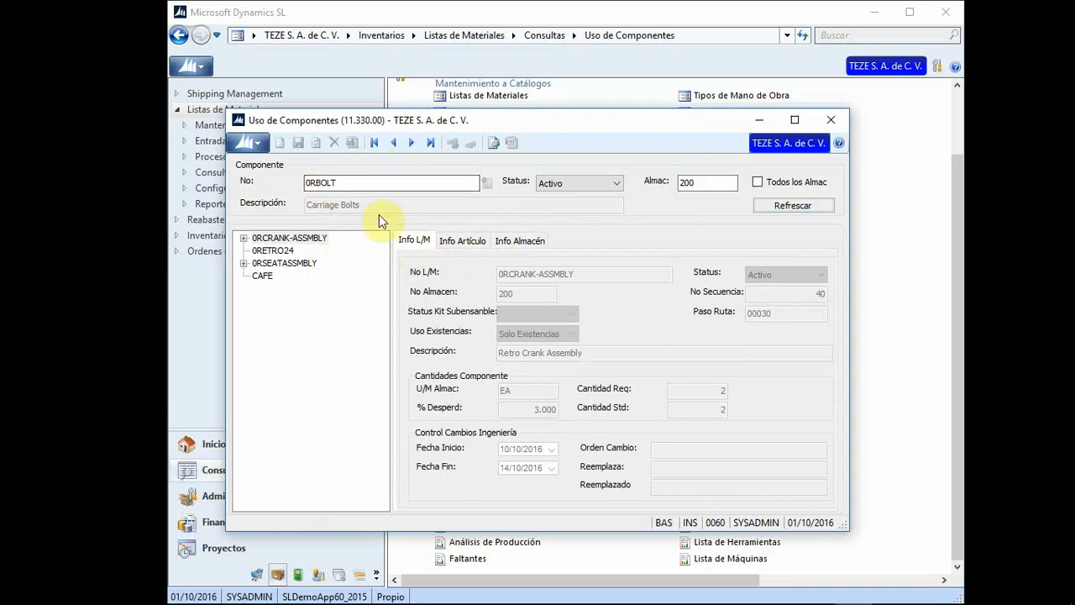
{"action": "left_click", "coordinate": [831, 119]}
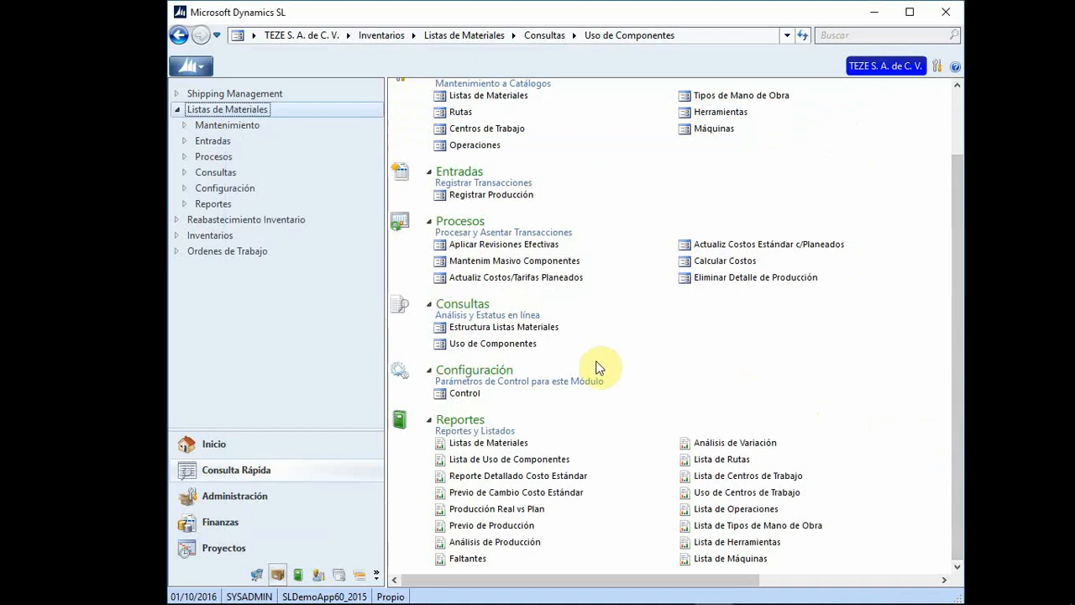
Step: Preview the single-level Listas de Materiales report across its 2 pages and close the preview
{"action": "left_click", "coordinate": [509, 446]}
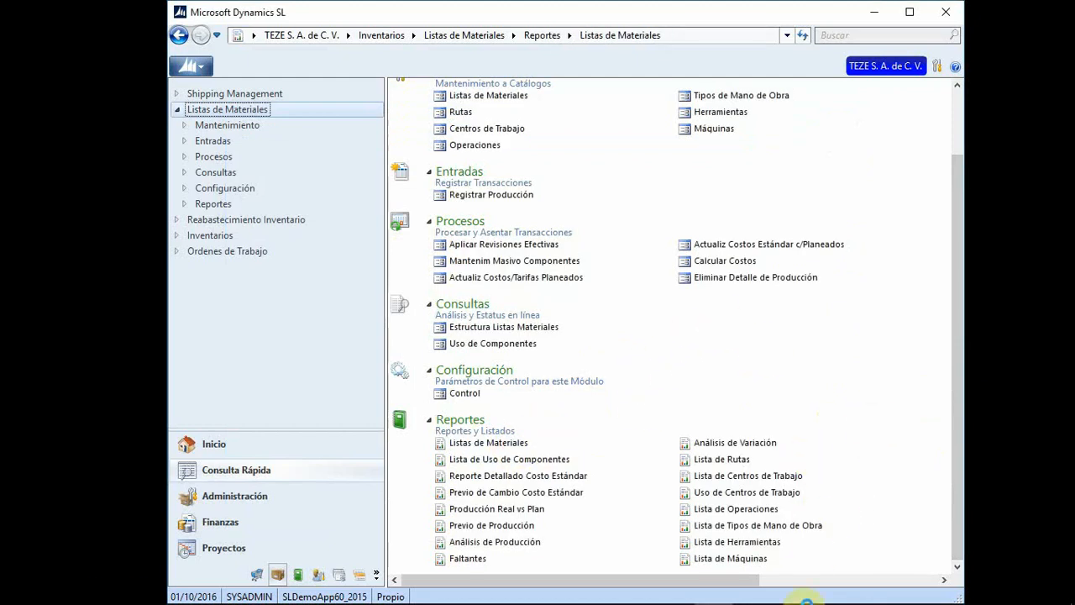
{"action": "mouse_move", "coordinate": [804, 601]}
{"action": "left_click", "coordinate": [878, 13]}
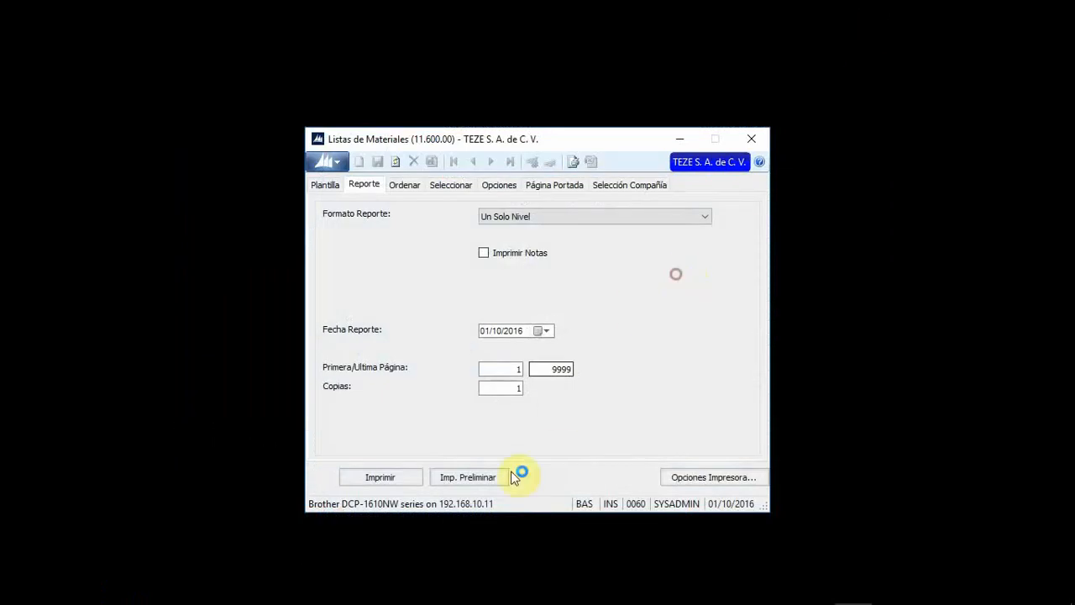
{"action": "left_click", "coordinate": [471, 479]}
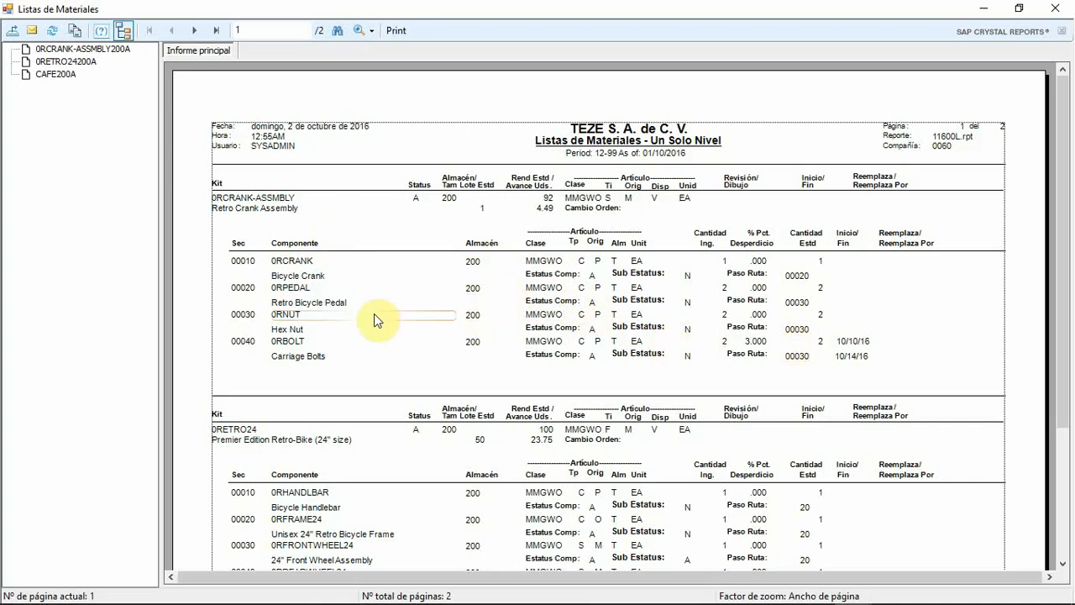
{"action": "scroll", "coordinate": [370, 319], "scroll_direction": "down", "scroll_amount": 2}
{"action": "left_click", "coordinate": [1067, 23]}
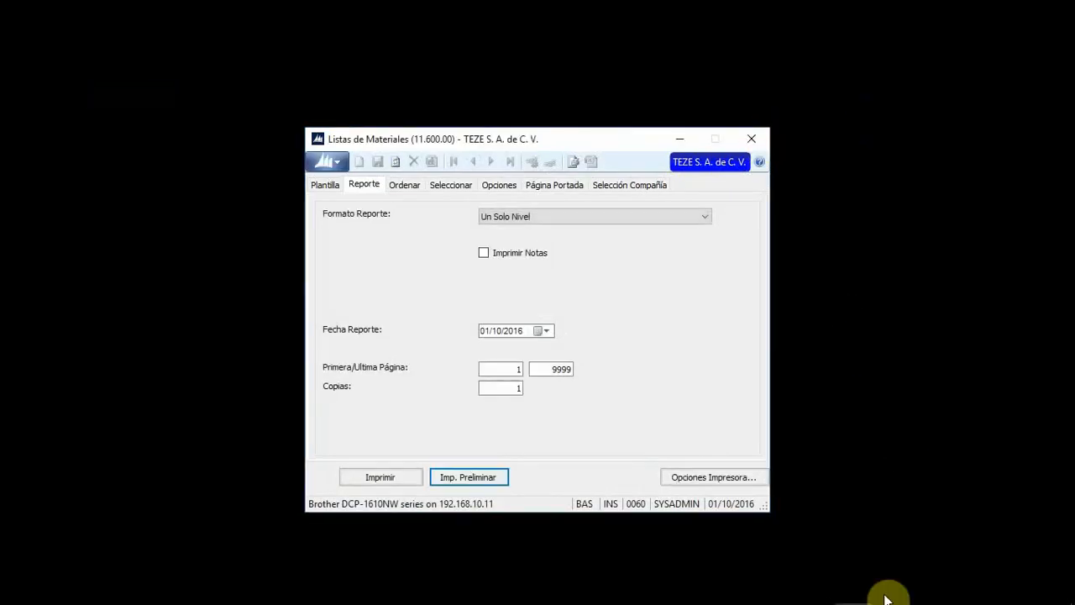
Step: Close the bill of materials report dialog and restore the Dynamics SL main window
{"action": "left_click", "coordinate": [854, 586]}
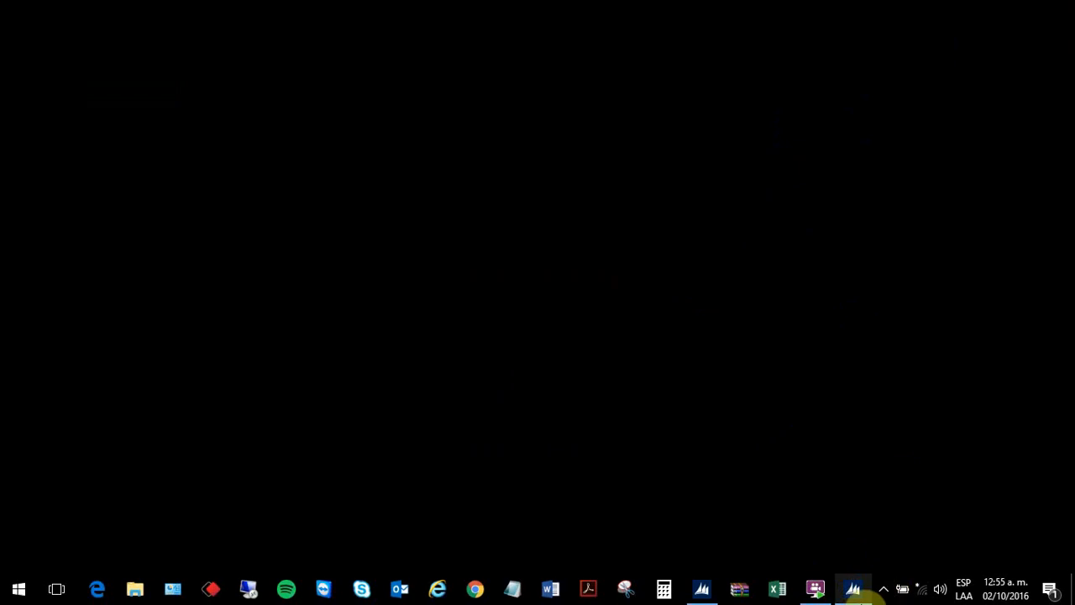
{"action": "left_click", "coordinate": [854, 588]}
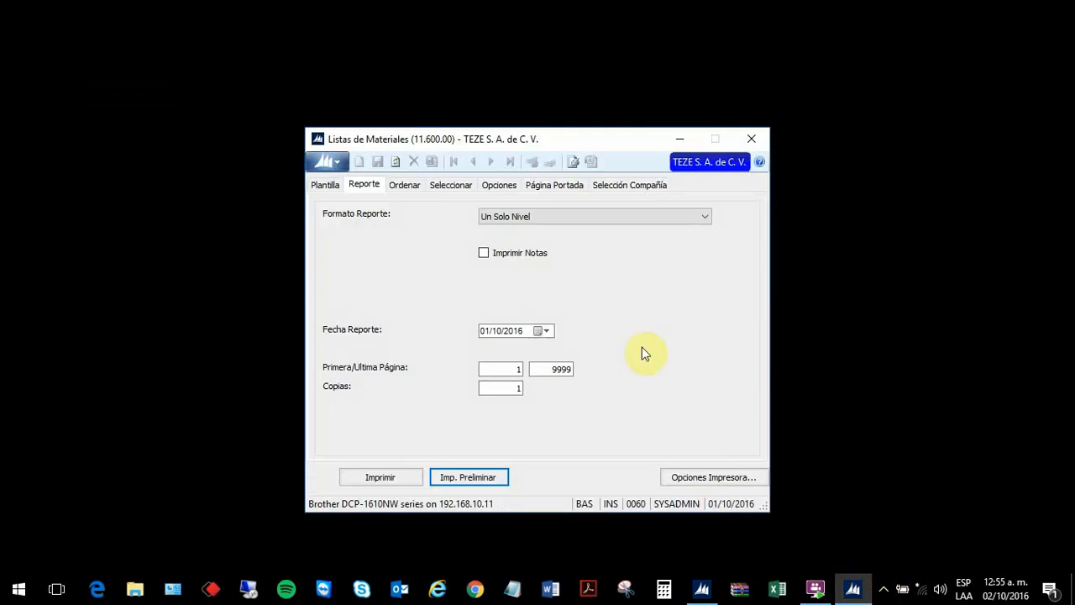
{"action": "left_click", "coordinate": [752, 137]}
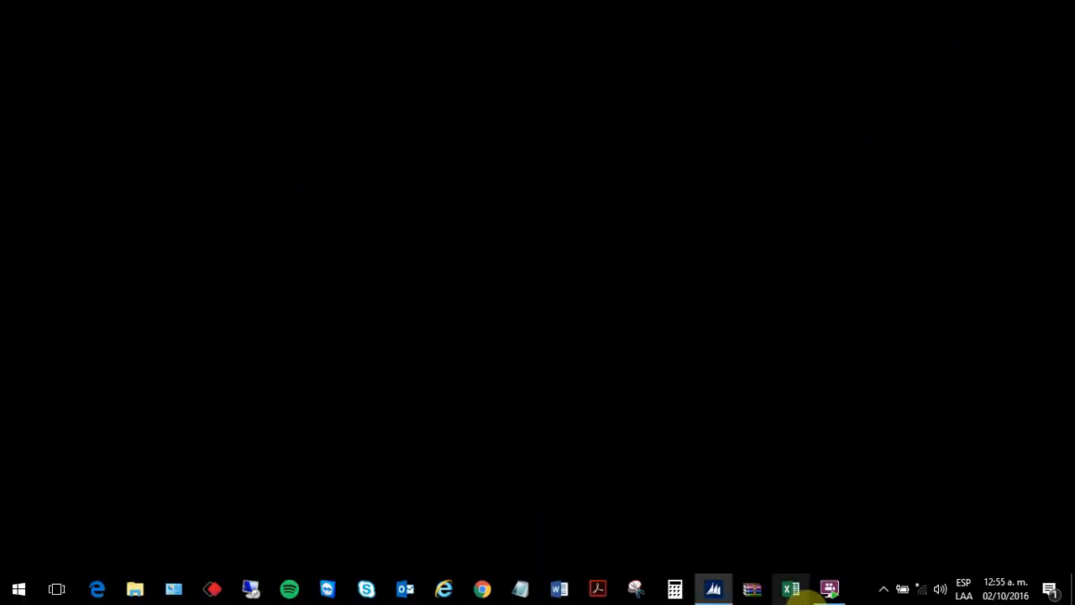
{"action": "left_click", "coordinate": [715, 588]}
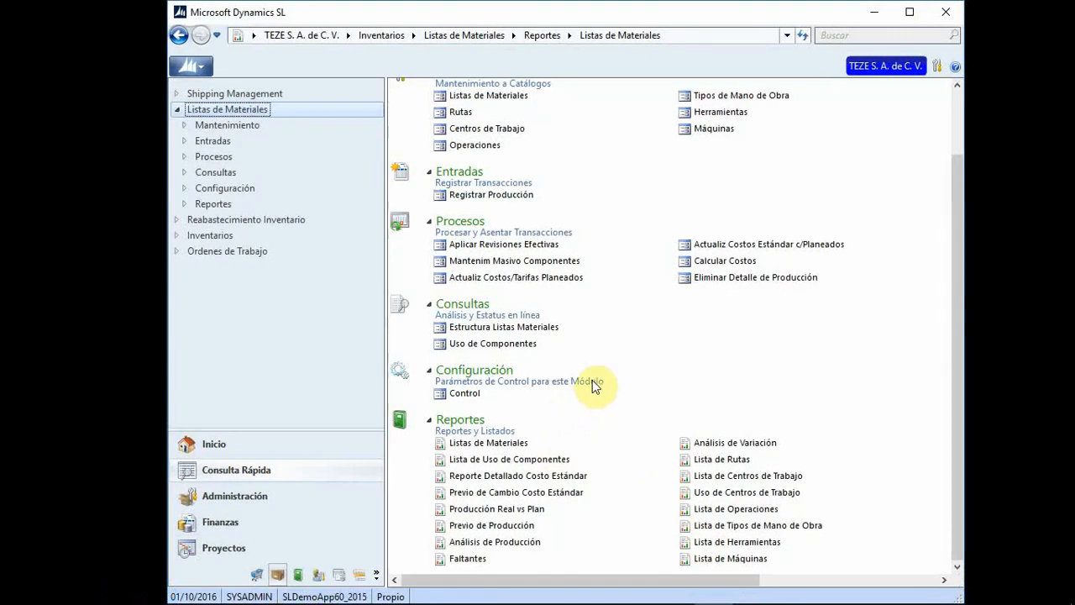
Step: Open Reporte Detallado Costo Estándar from the Reportes menu
{"action": "left_click", "coordinate": [742, 462]}
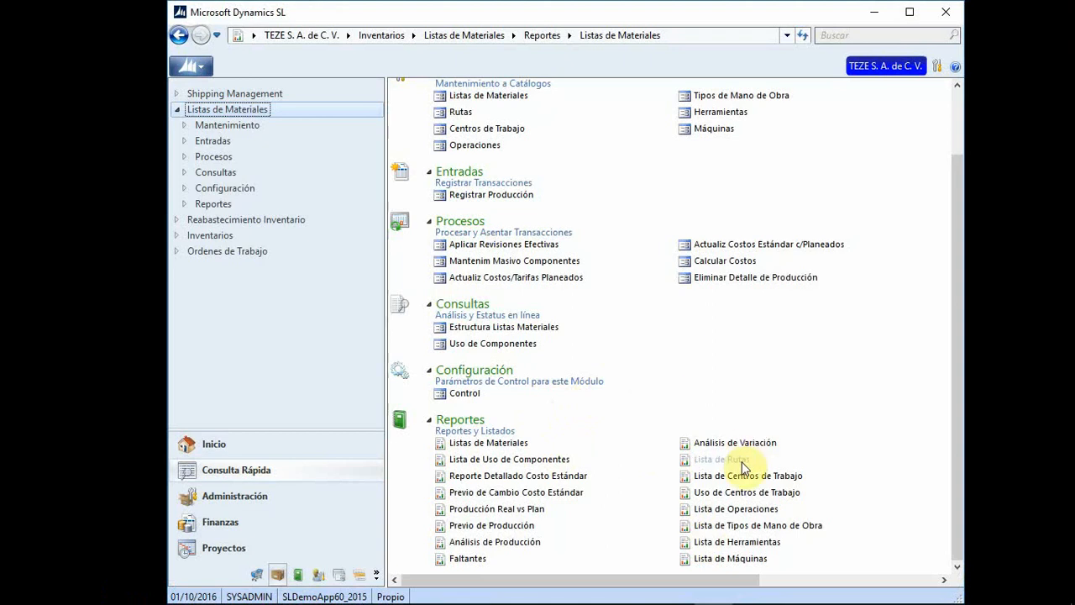
{"action": "left_click", "coordinate": [766, 543]}
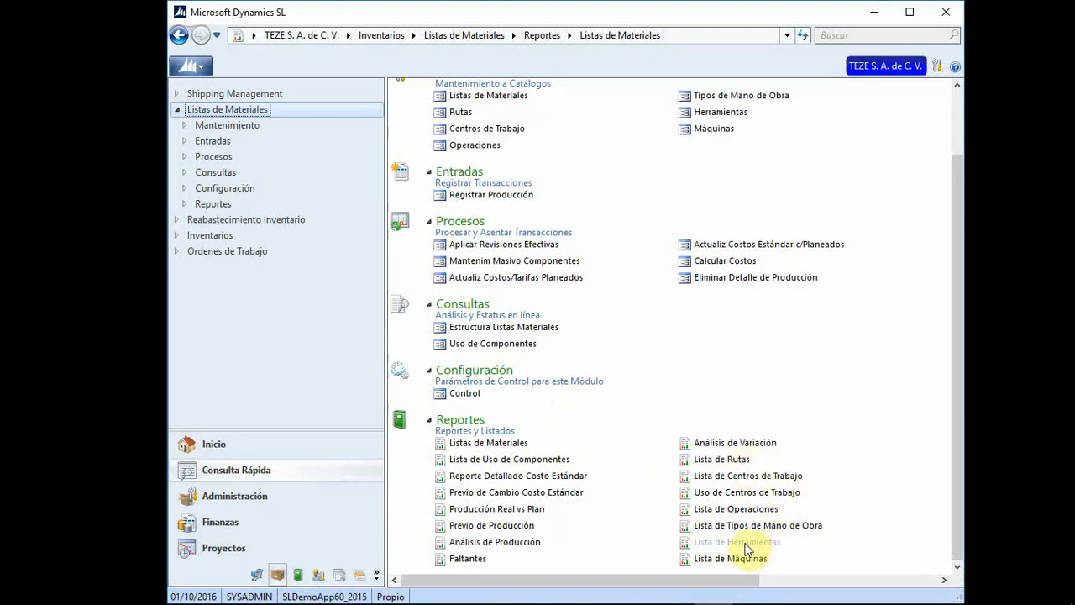
{"action": "left_click", "coordinate": [743, 559]}
{"action": "left_click", "coordinate": [518, 461]}
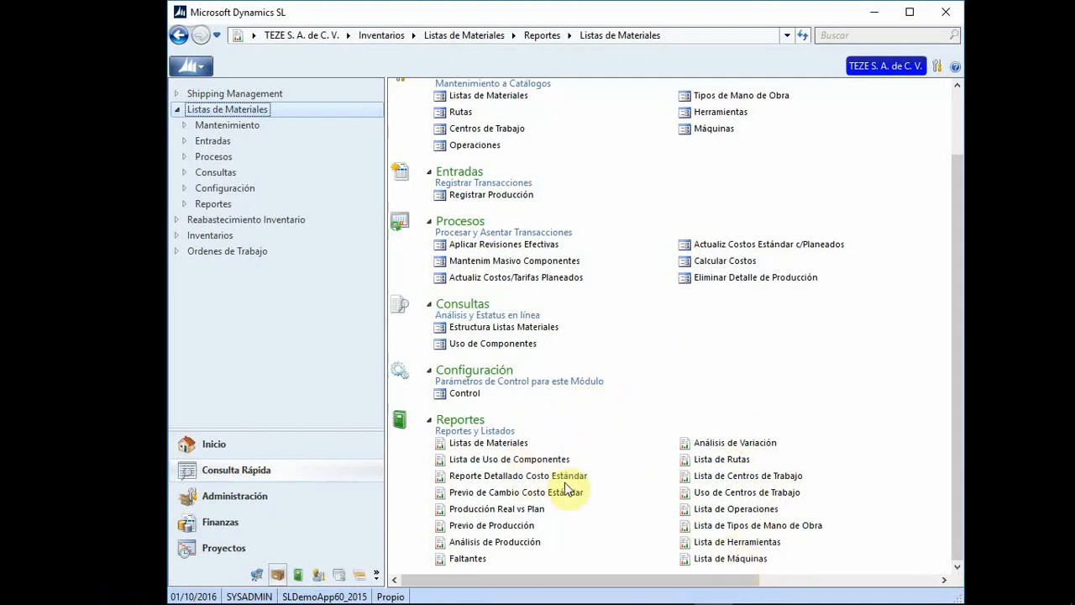
{"action": "left_click", "coordinate": [521, 479]}
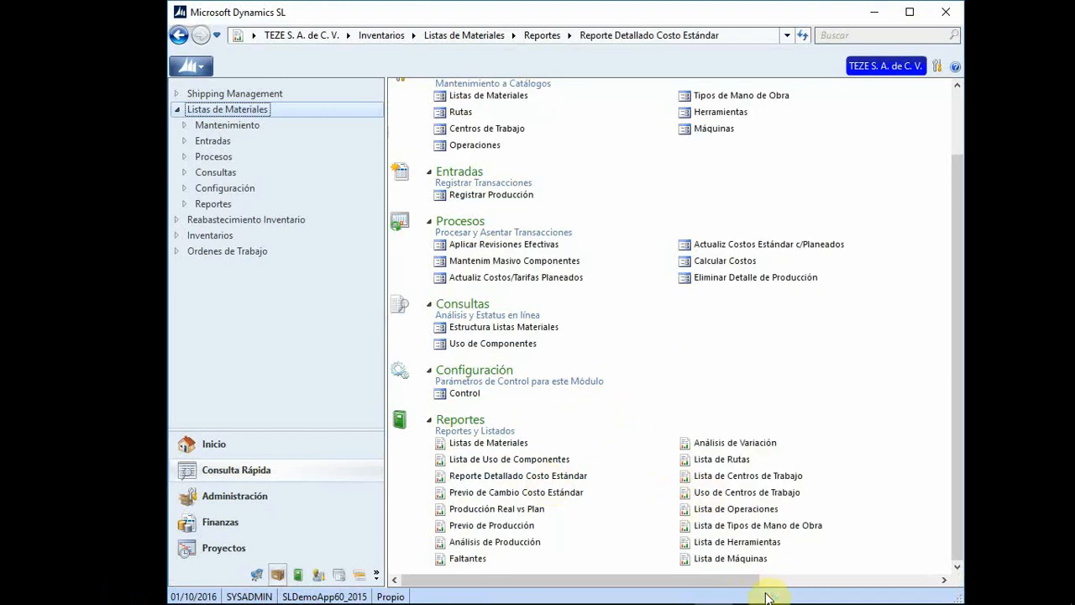
Step: Preview the standard-cost report for 0RCRANK-ASSMBLY, 0RETRO24 and CAFE, then close it
{"action": "left_click", "coordinate": [878, 10]}
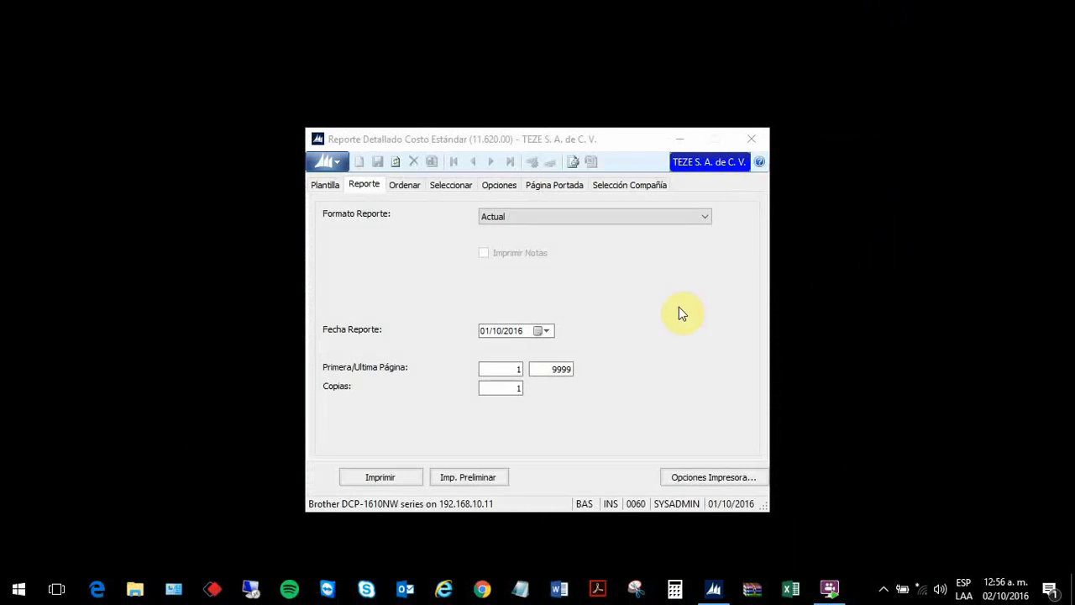
{"action": "left_click", "coordinate": [464, 478]}
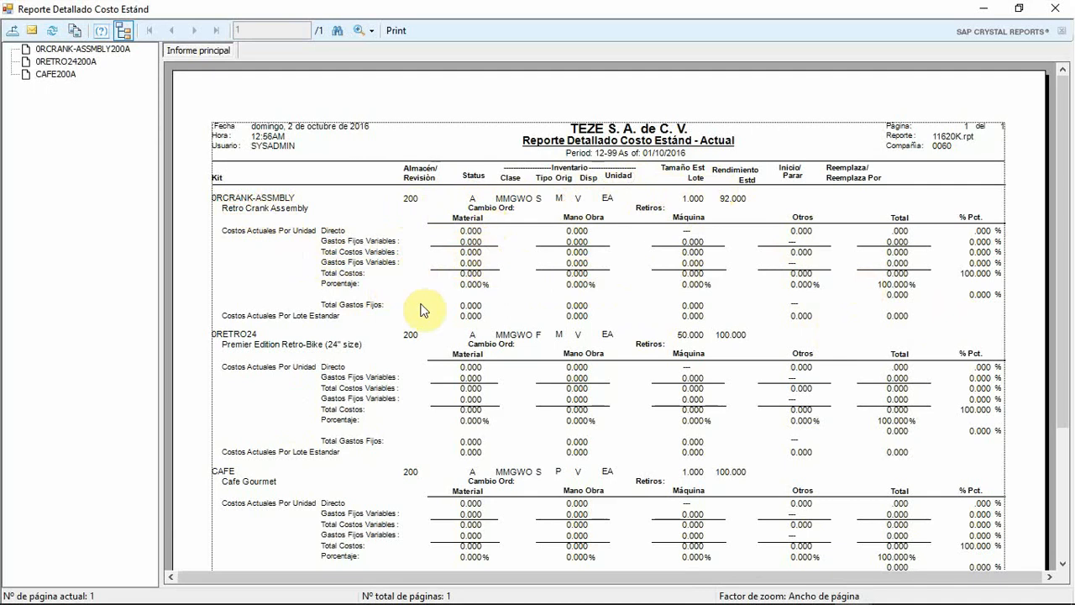
{"action": "left_click", "coordinate": [1058, 10]}
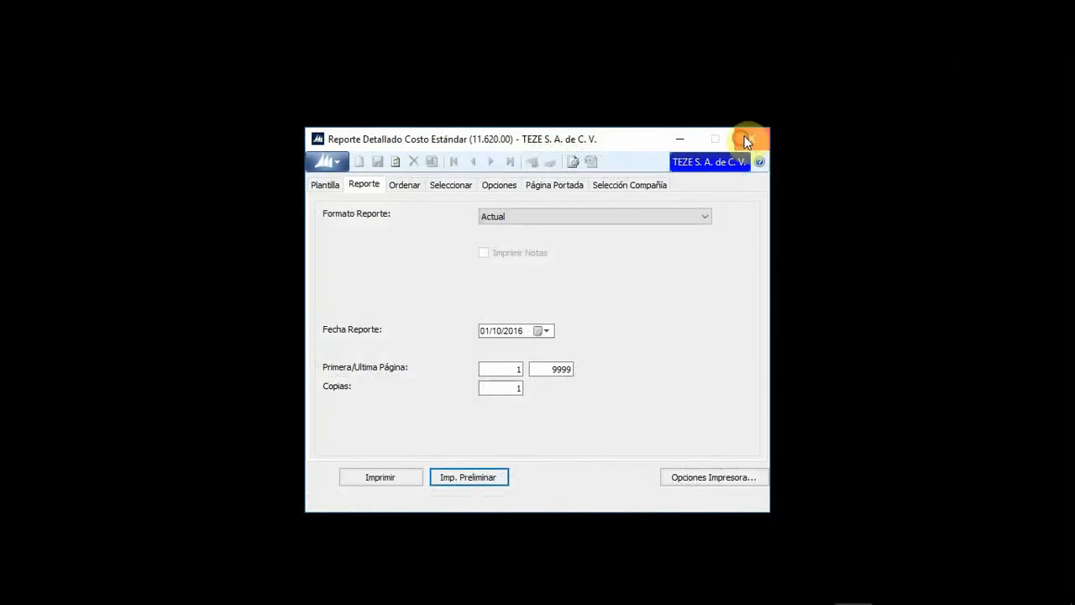
{"action": "left_click", "coordinate": [745, 140]}
{"action": "left_click", "coordinate": [730, 588]}
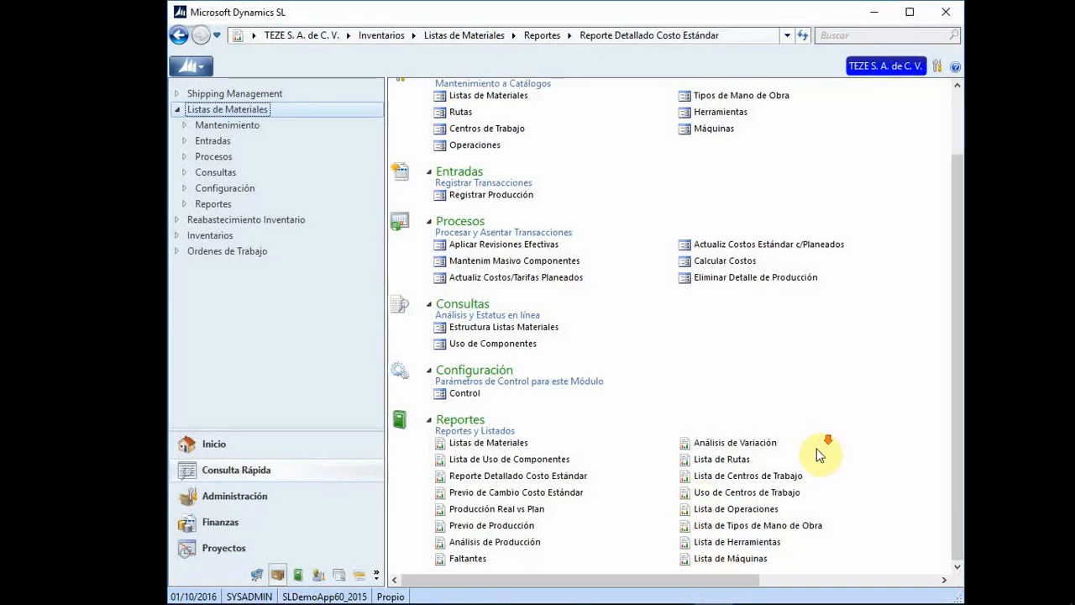
Step: Preview Lista de Herramientas showing tool MOLDES: Moldes para Vaso, asset 000000, Activo
{"action": "left_click", "coordinate": [750, 542]}
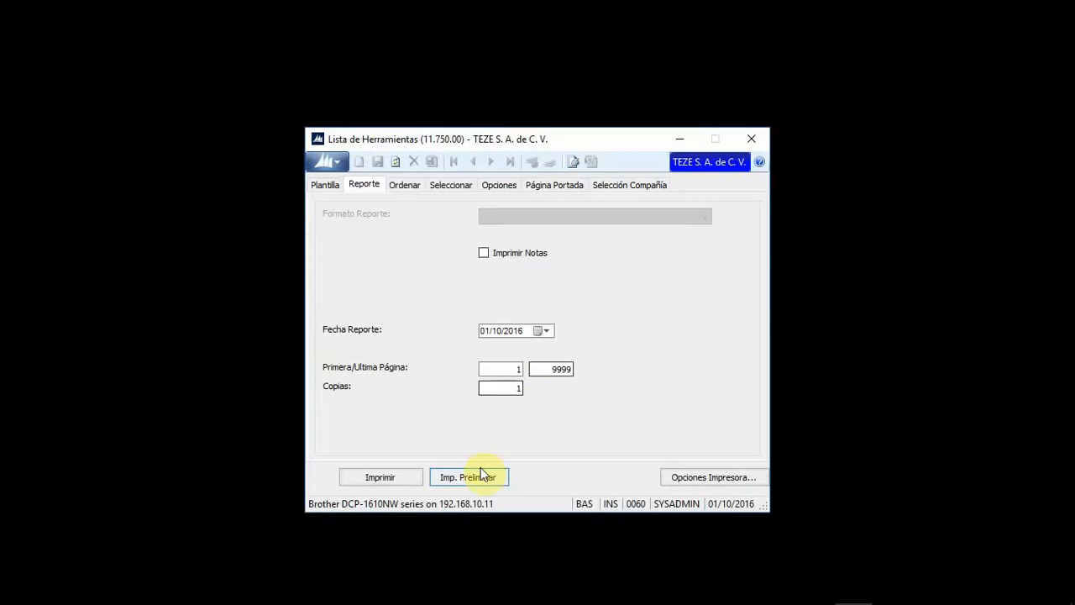
{"action": "left_click", "coordinate": [474, 477]}
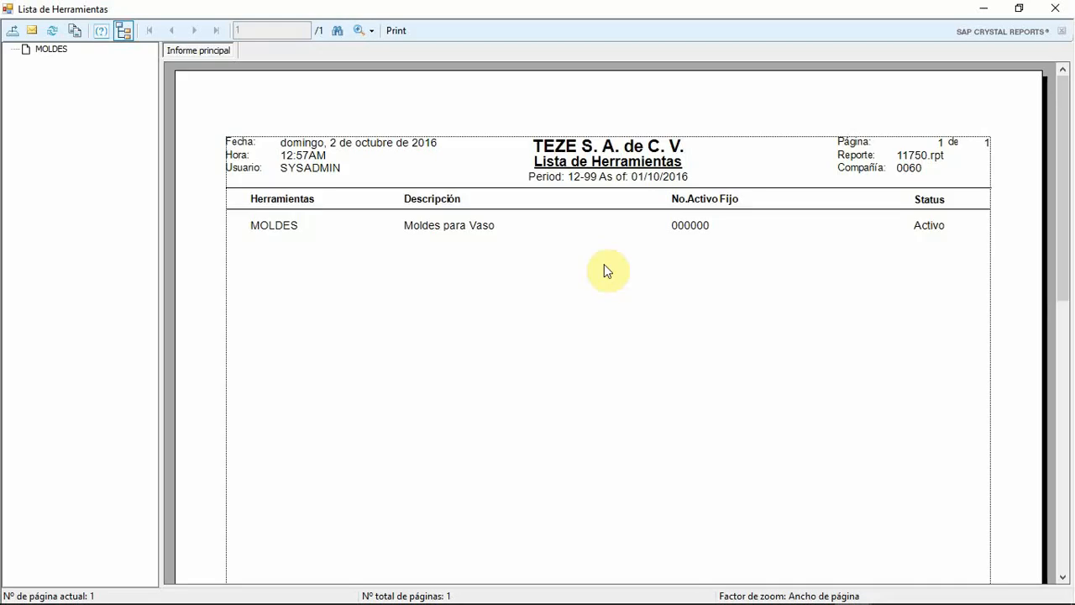
{"action": "left_click", "coordinate": [273, 226]}
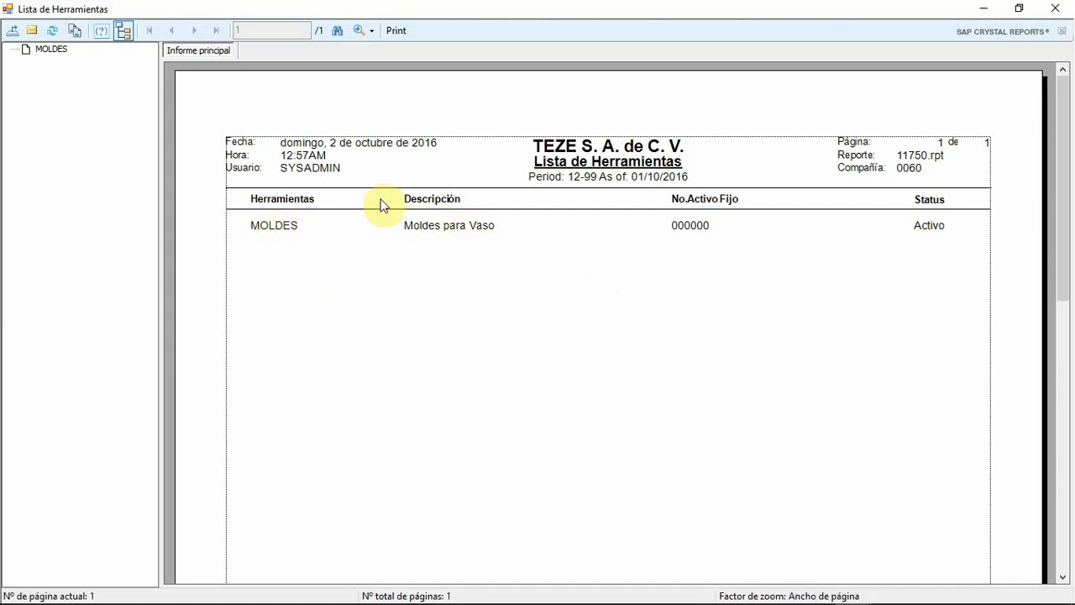
{"action": "left_click", "coordinate": [461, 229]}
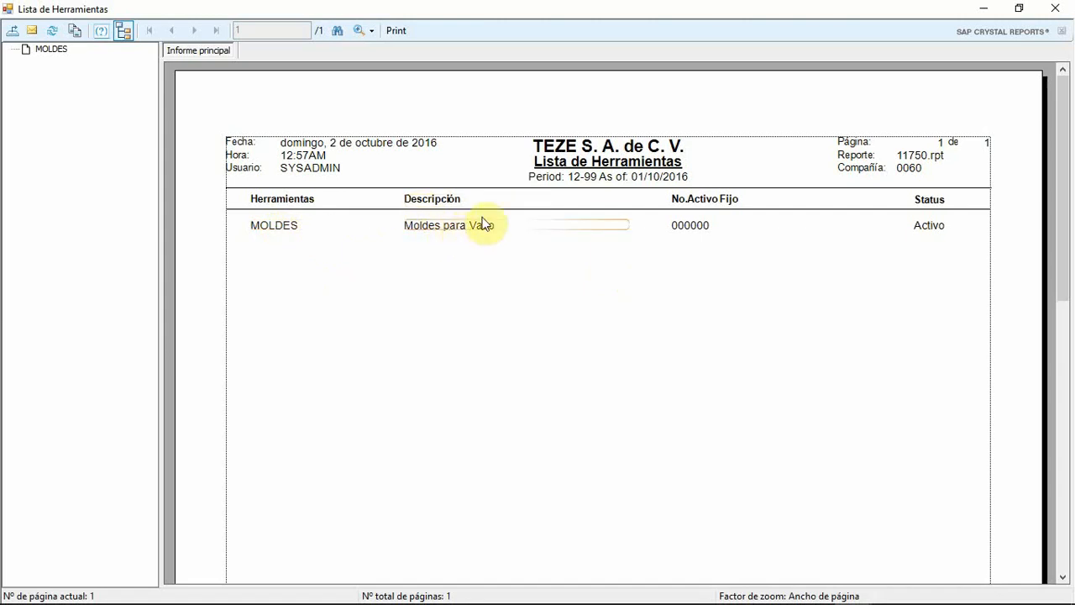
{"action": "left_click", "coordinate": [705, 230]}
{"action": "left_click", "coordinate": [917, 208]}
{"action": "left_click", "coordinate": [931, 226]}
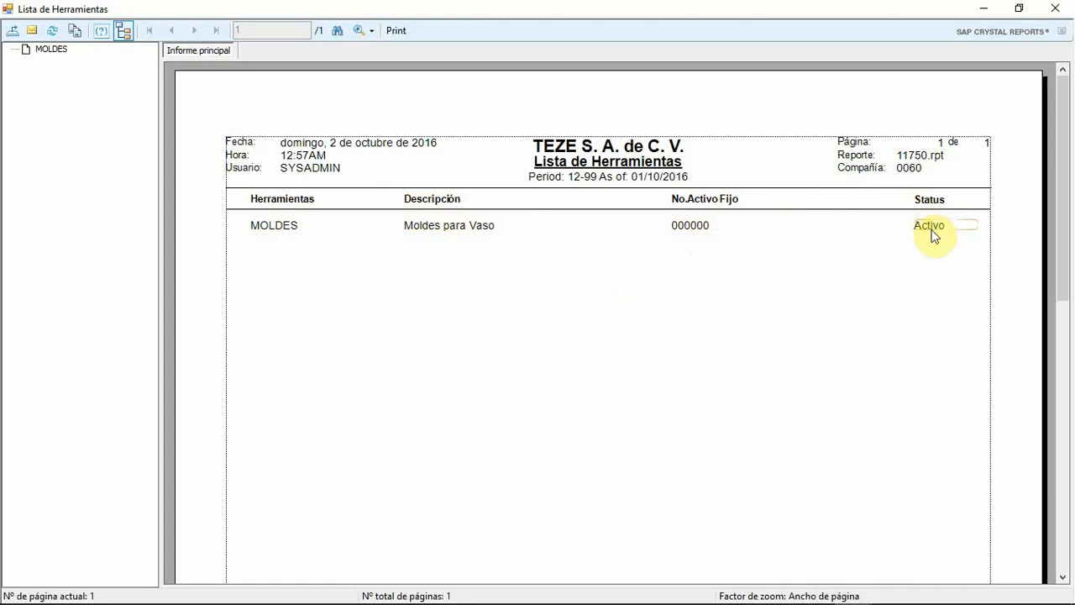
Step: Close the tools list preview and options dialog, returning to Dynamics SL
{"action": "left_click", "coordinate": [1054, 8]}
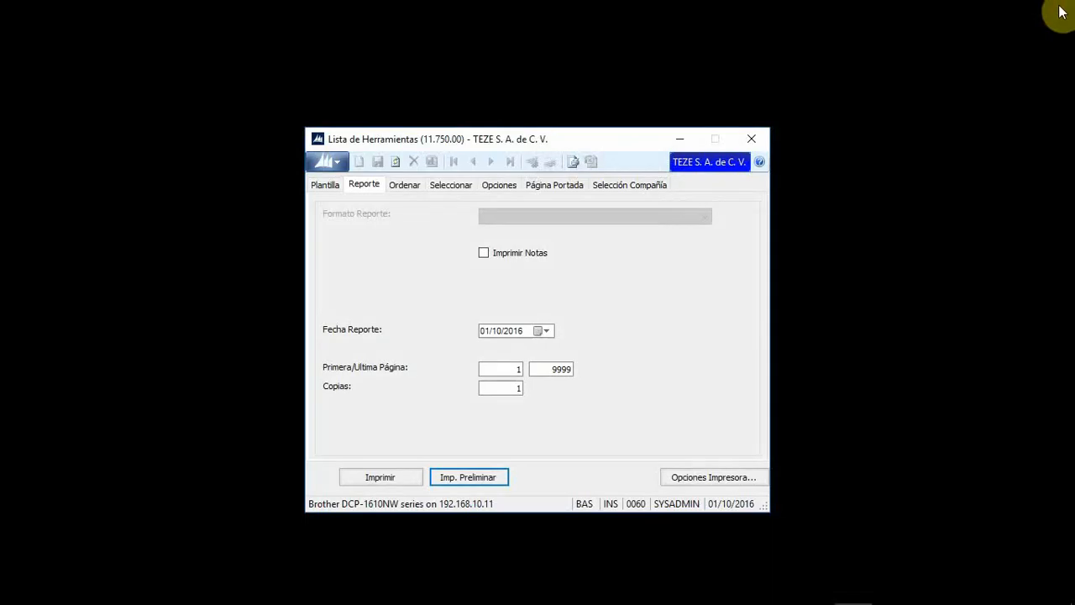
{"action": "left_click", "coordinate": [751, 138]}
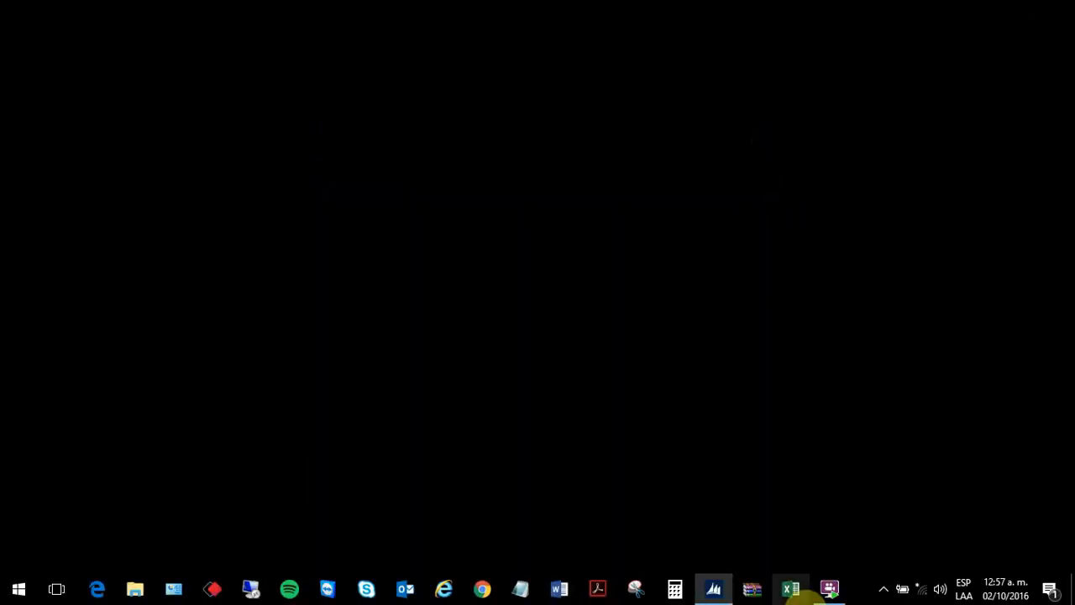
{"action": "left_click", "coordinate": [713, 589]}
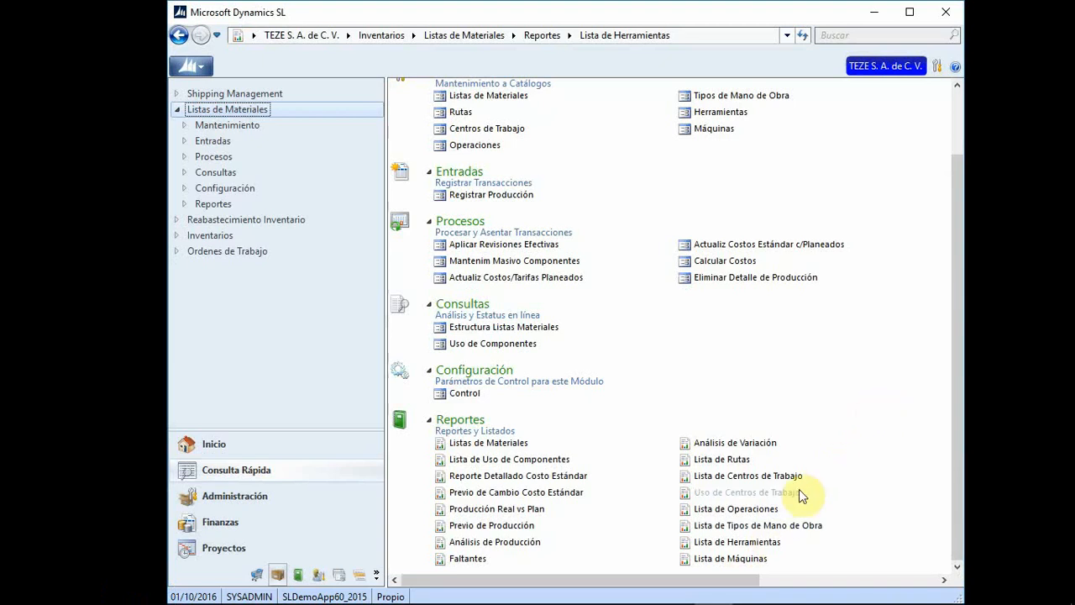
Step: Preview Lista de Operaciones listing ASSEMBLE, DRILL, INSPECT, SETUP and SOLDER, then close it
{"action": "left_click", "coordinate": [766, 510]}
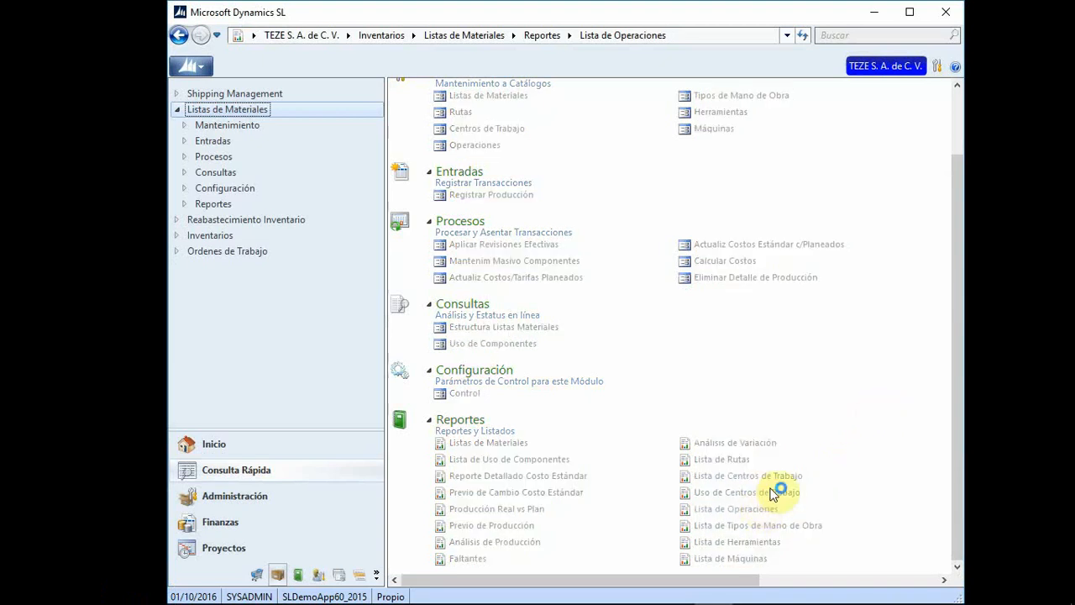
{"action": "left_click", "coordinate": [874, 12]}
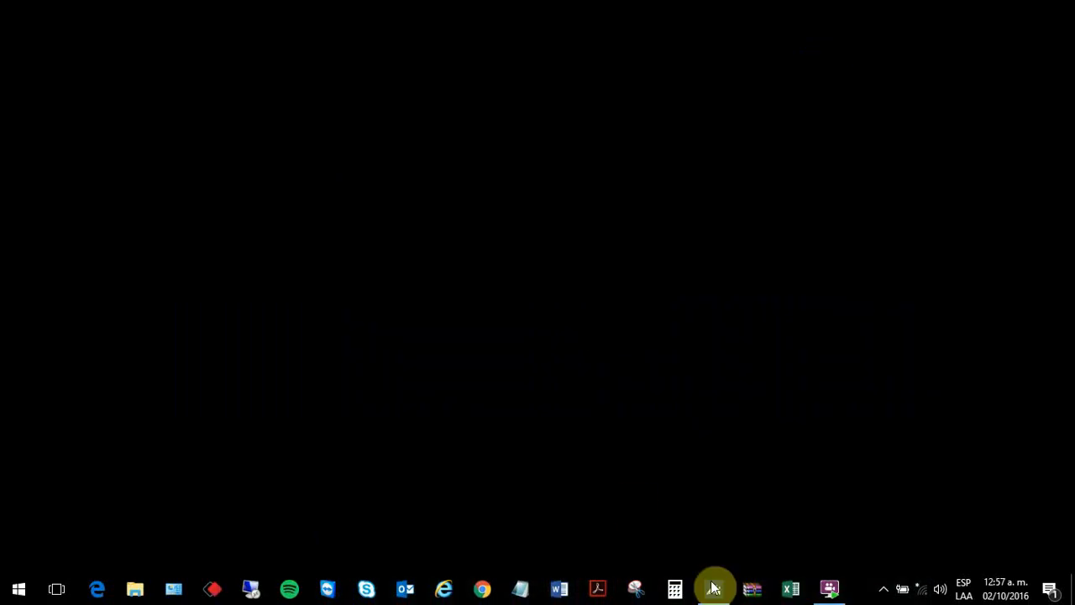
{"action": "left_click", "coordinate": [470, 477]}
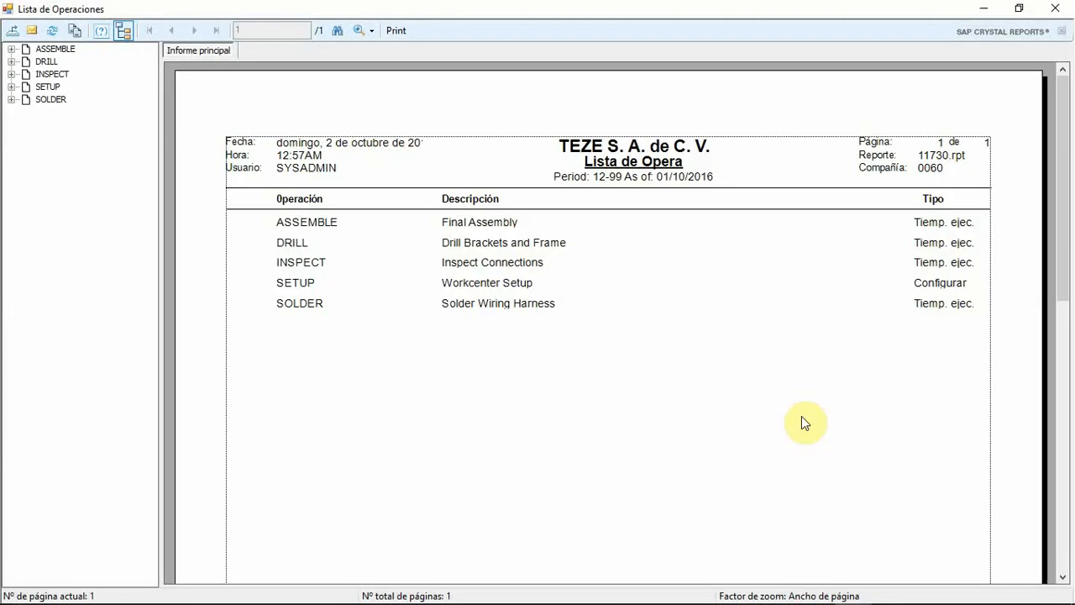
{"action": "left_click", "coordinate": [690, 290]}
{"action": "left_click", "coordinate": [1055, 8]}
{"action": "left_click", "coordinate": [752, 139]}
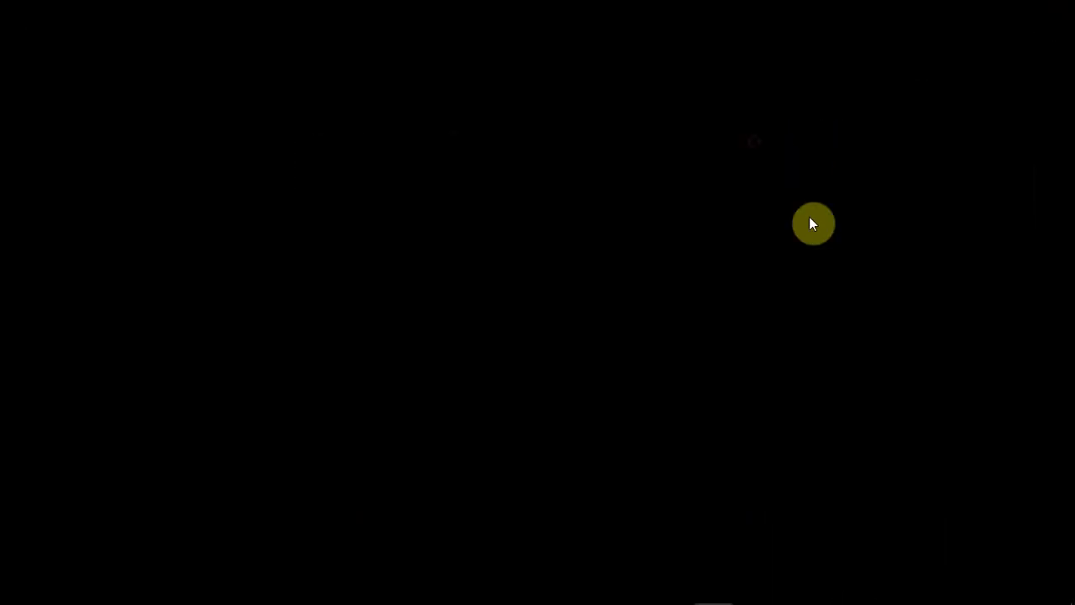
{"action": "left_click", "coordinate": [719, 590]}
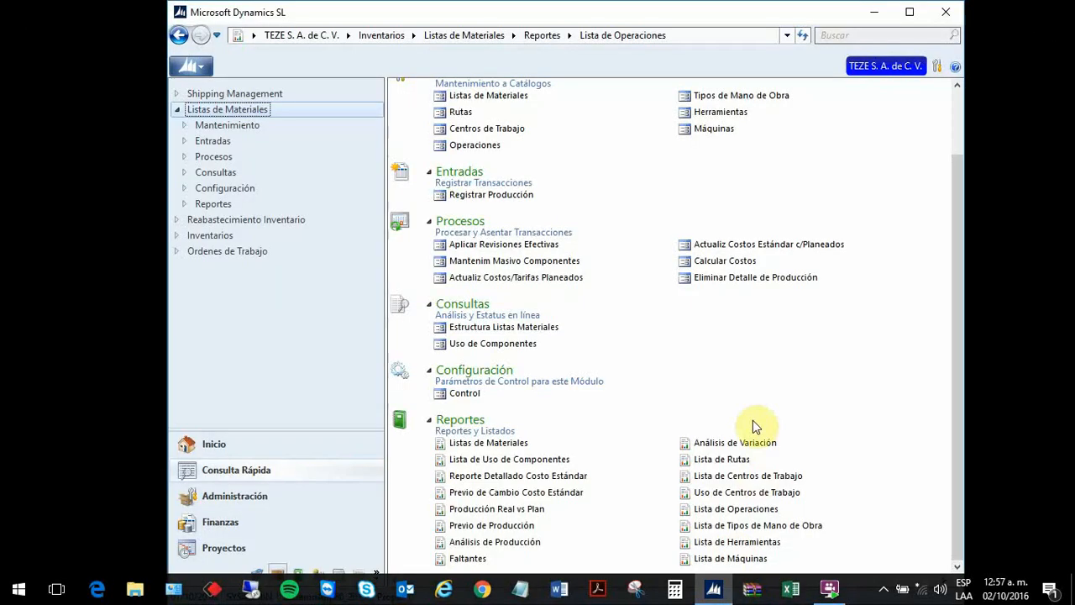